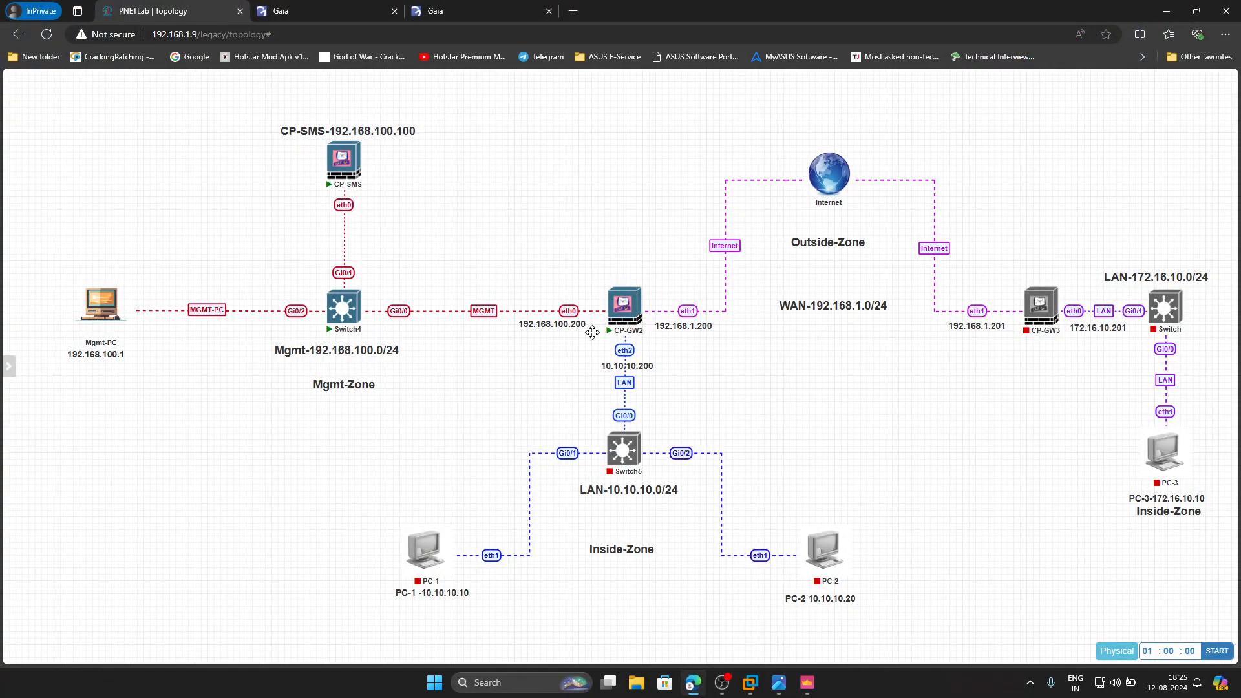
# - Review the network interfaces of the CP-SMS management server and the CP-GW1 gateway in their Gaia portals
pyautogui.click(327, 14)
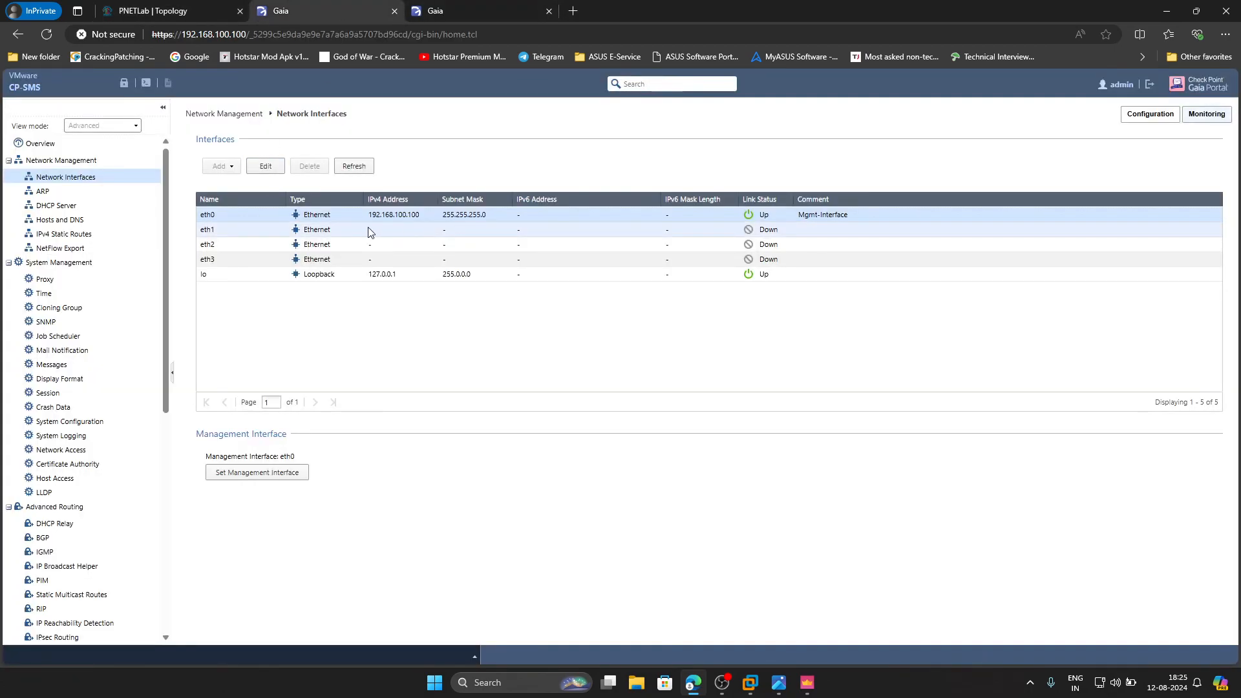
pyautogui.click(65, 234)
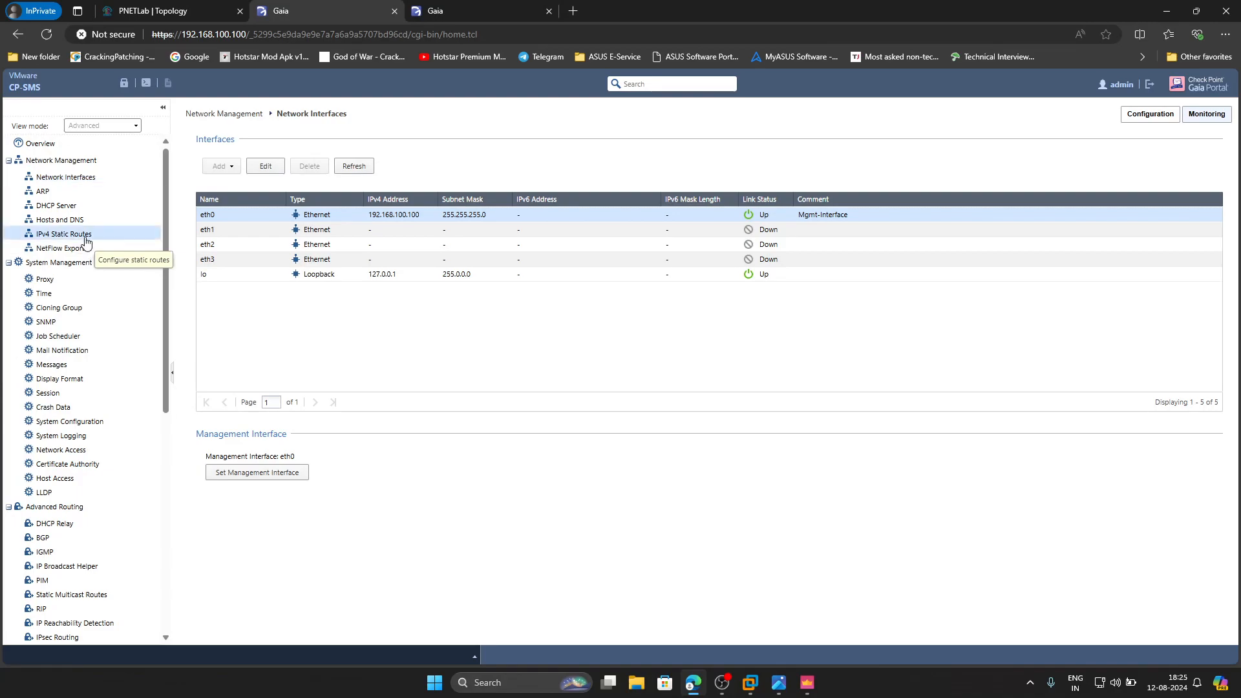
pyautogui.click(77, 177)
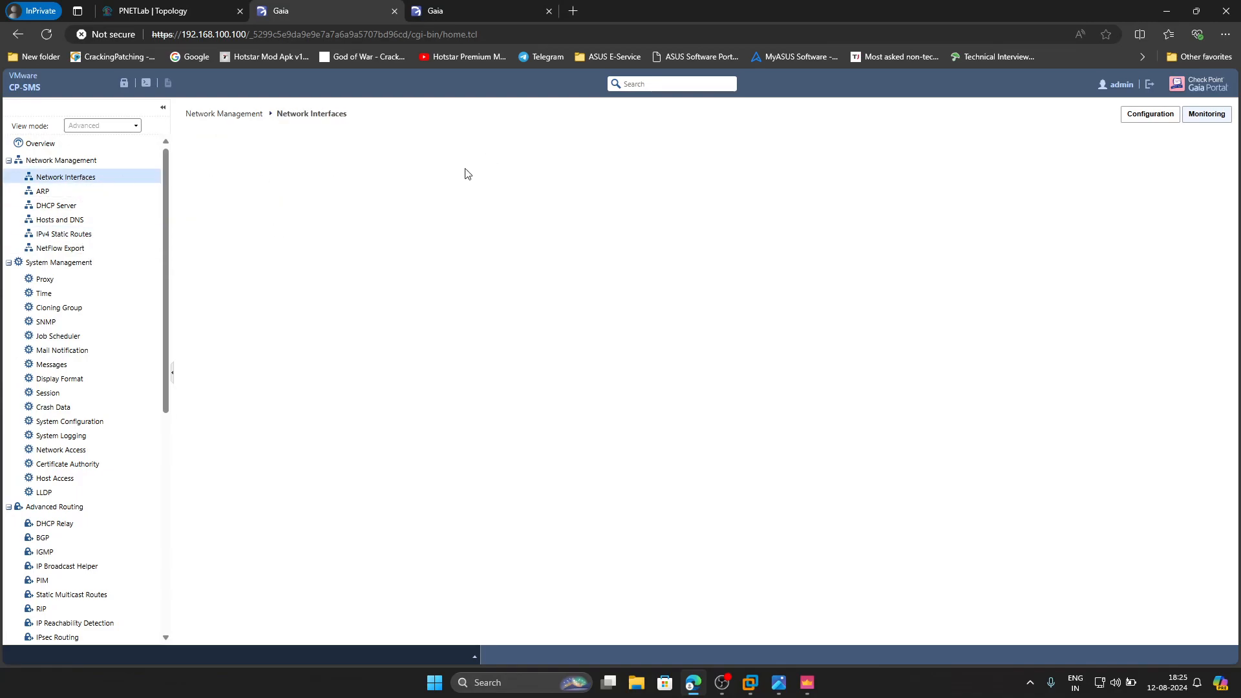
pyautogui.click(468, 9)
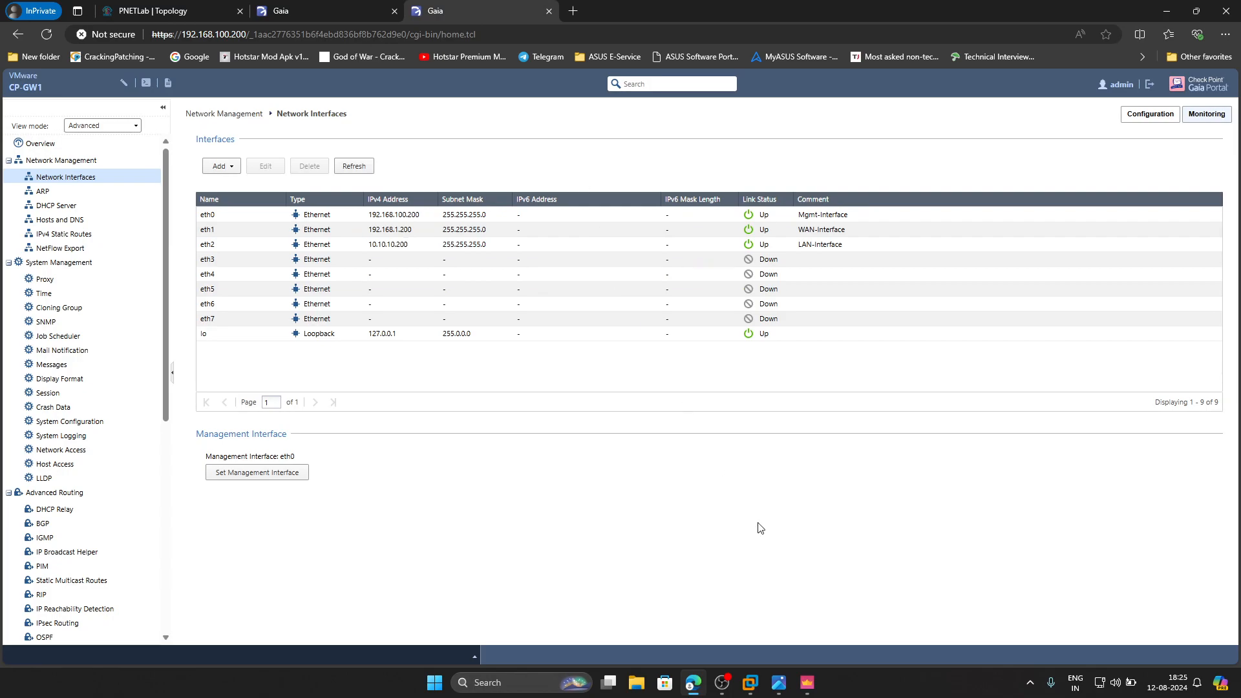
# - Switch between SmartConsole and the photo of handwritten notes to read the Check Point firewall configuration steps
pyautogui.click(809, 683)
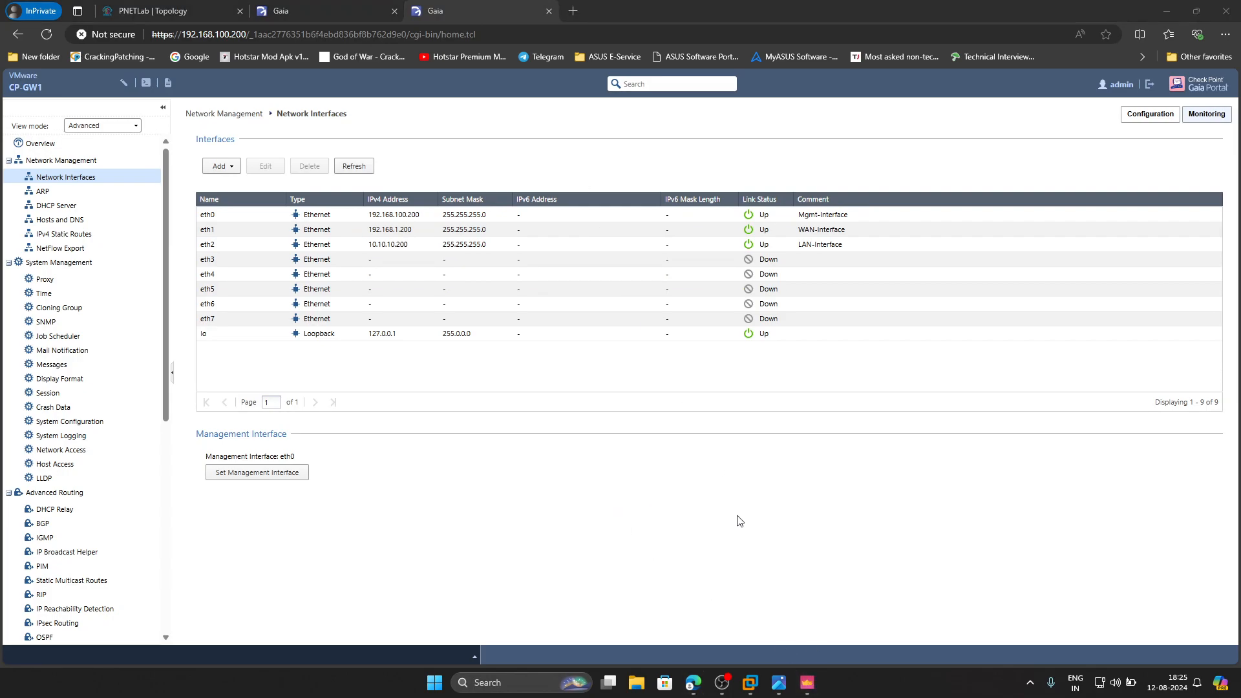
pyautogui.click(777, 684)
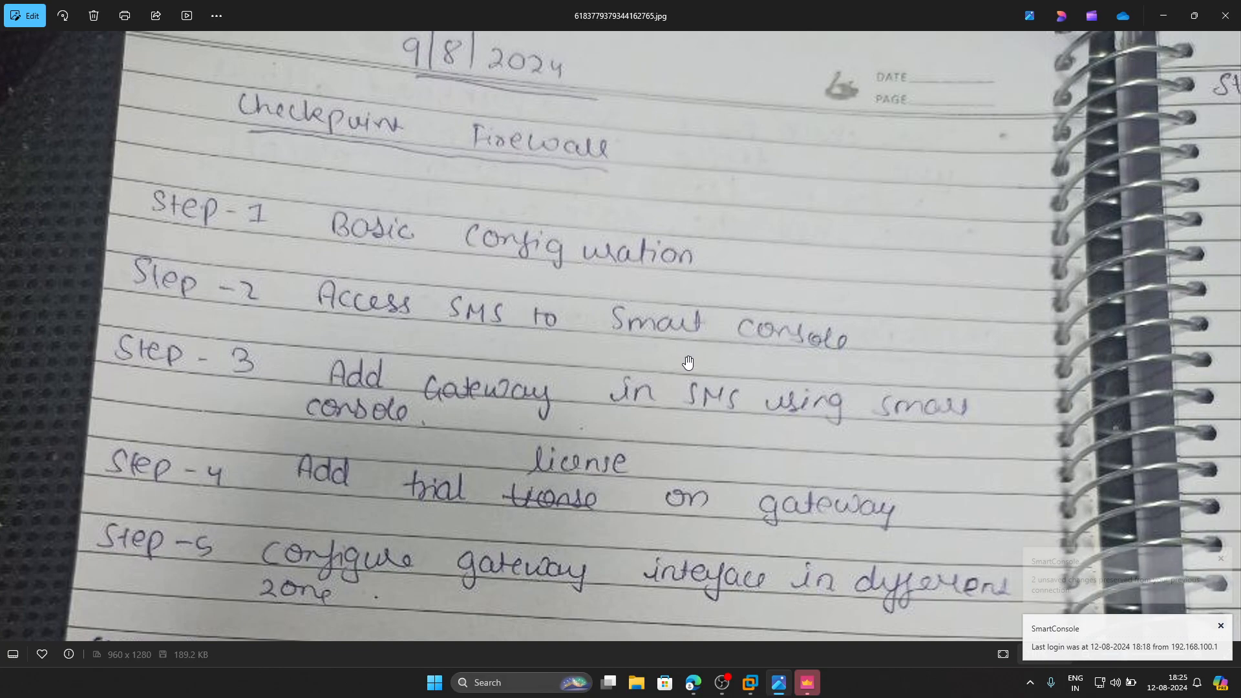
pyautogui.click(806, 682)
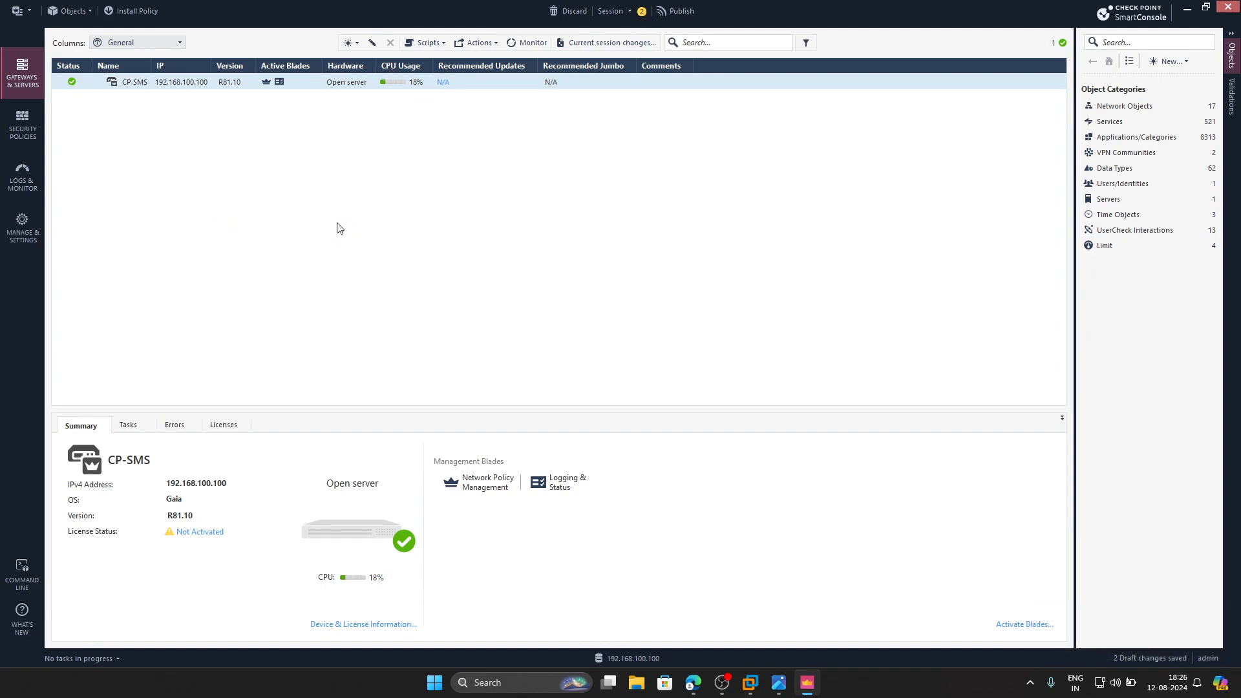
pyautogui.click(778, 683)
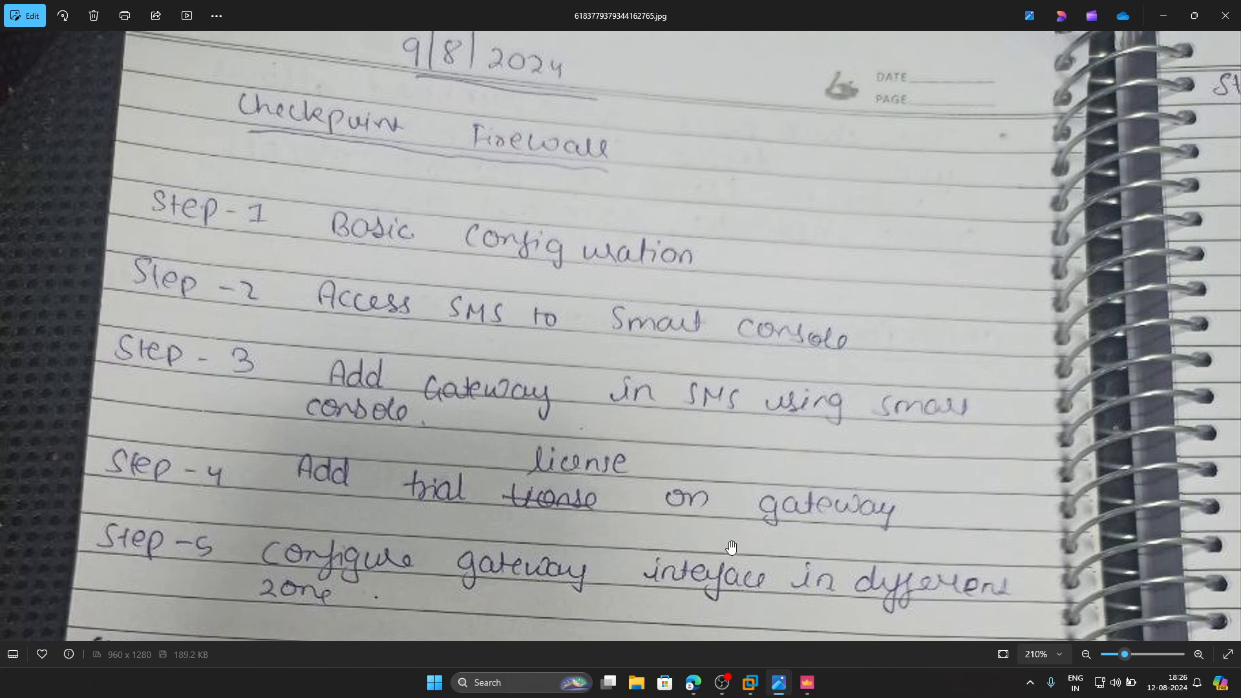
# - In SmartConsole, create a gateway in Wizard Mode named CP-GW1, with platform Open server and static IPv4 address 192.168.100.200
pyautogui.click(807, 683)
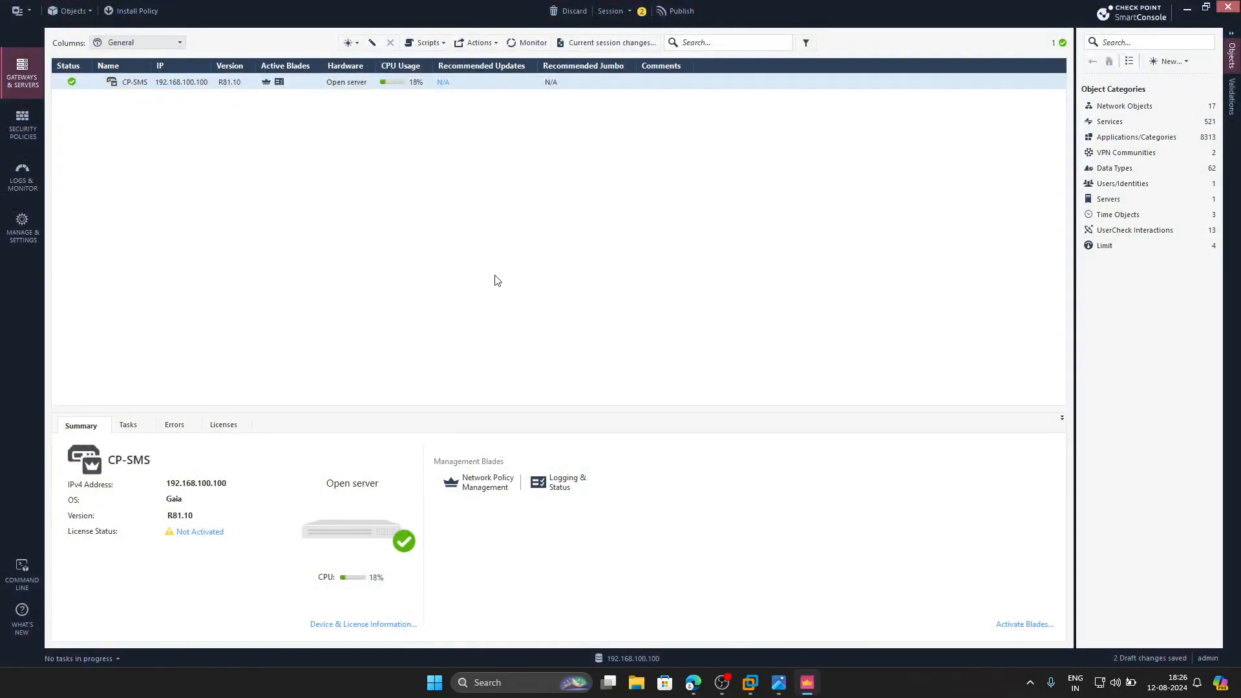
pyautogui.click(346, 43)
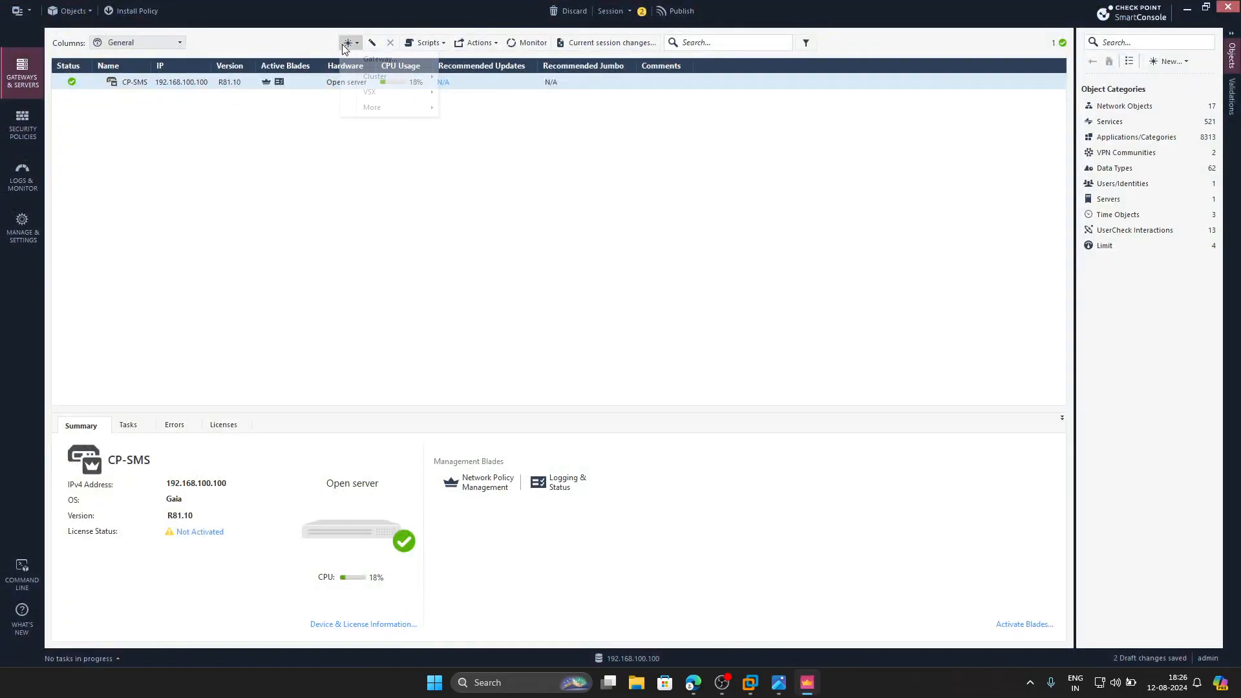
pyautogui.click(378, 59)
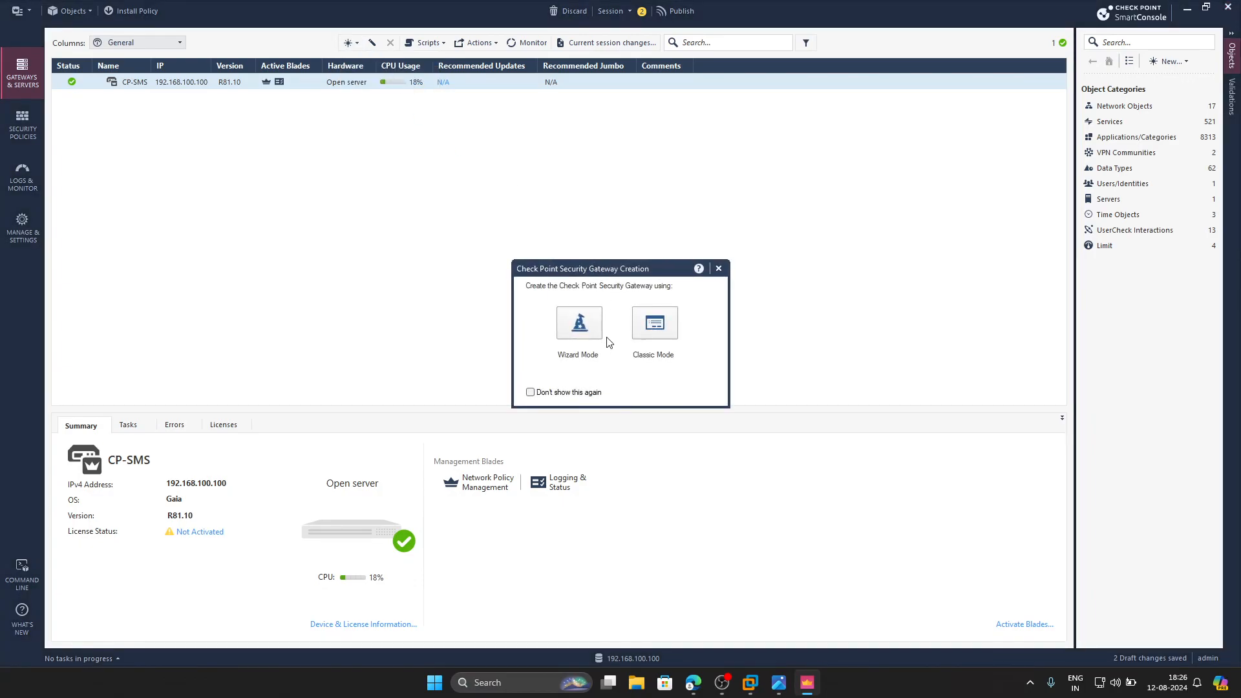
pyautogui.click(579, 326)
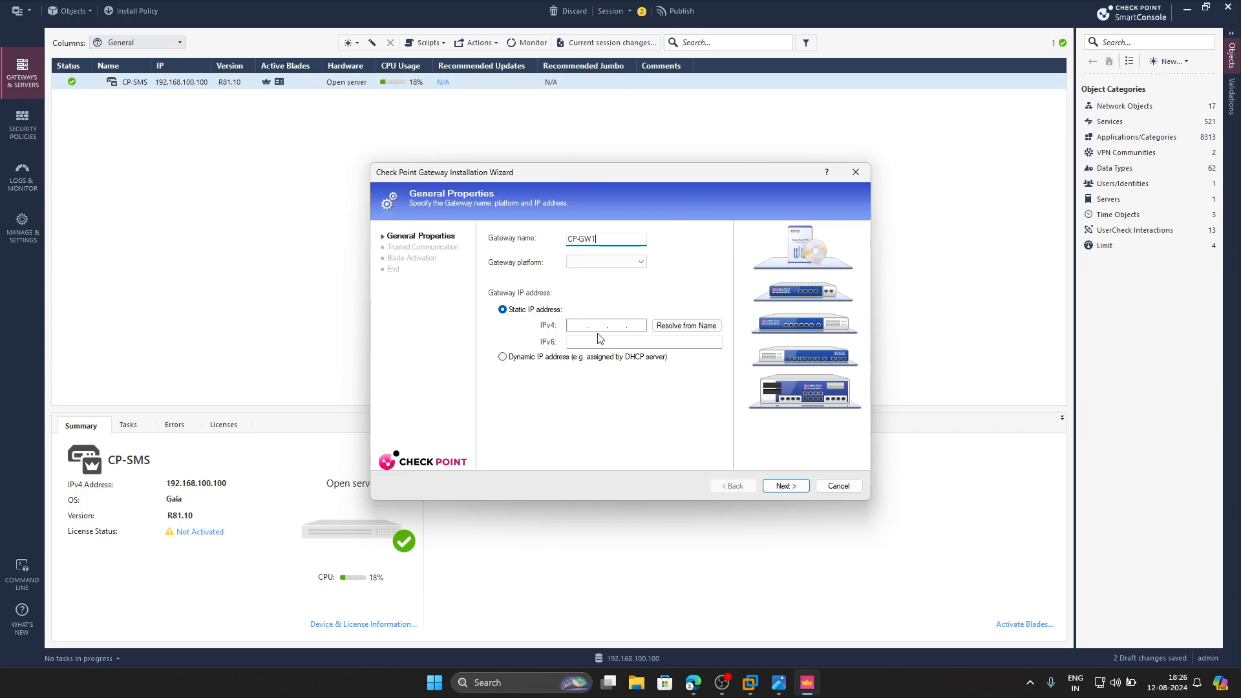
pyautogui.click(640, 261)
pyautogui.scroll(-2, 607, 453)
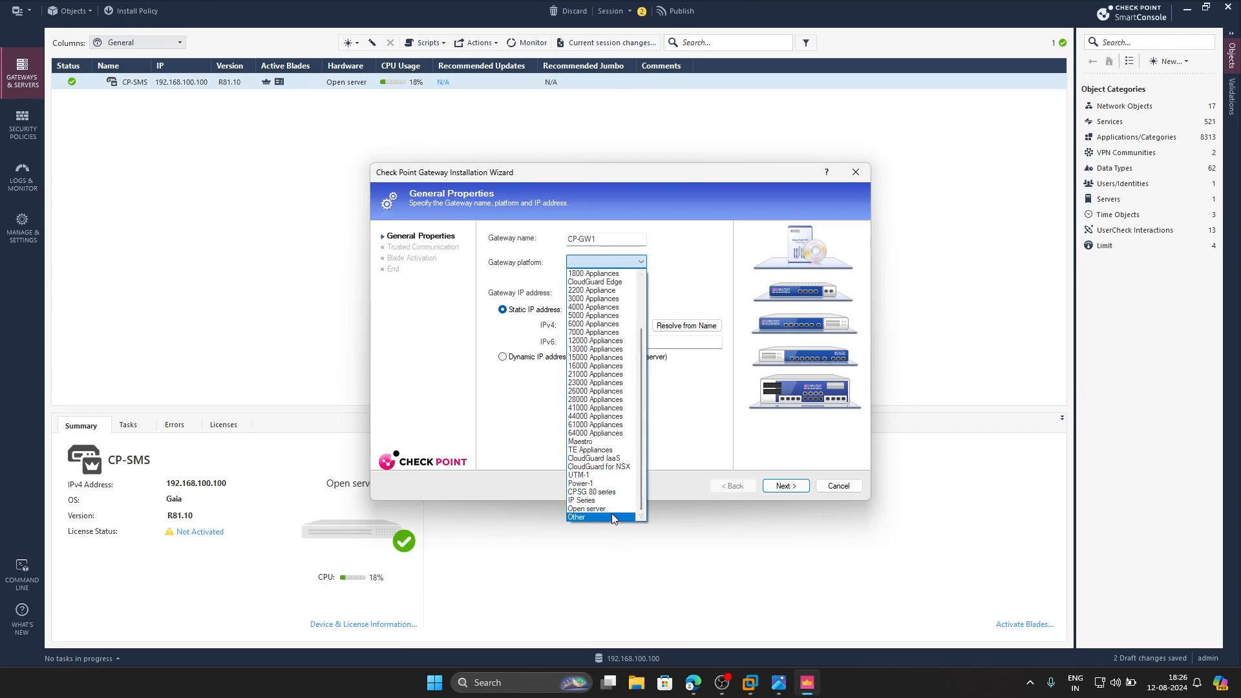
pyautogui.click(610, 510)
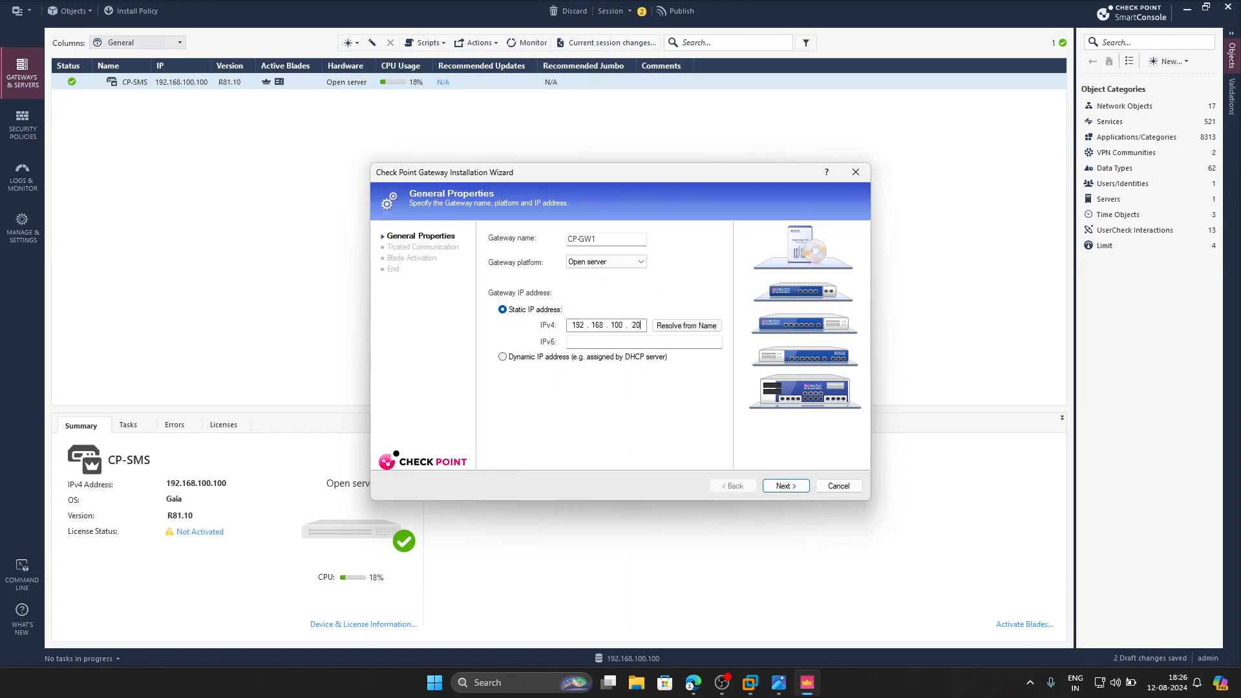
pyautogui.click(781, 484)
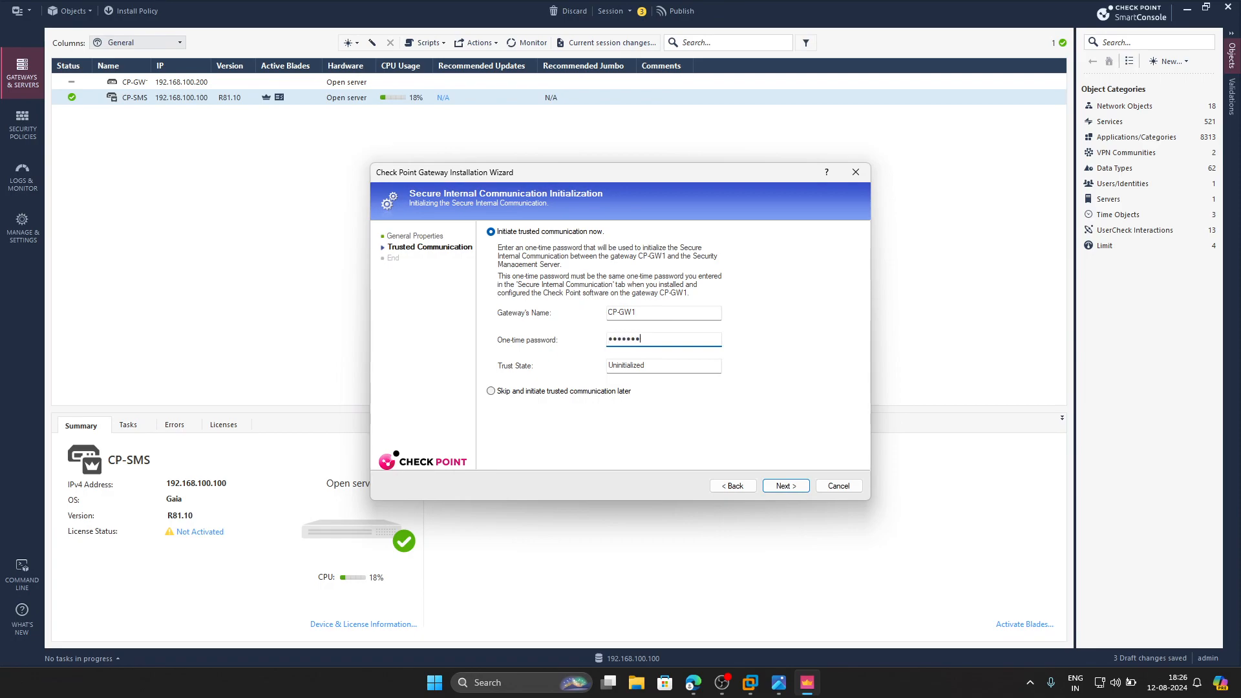
# - Initiate trusted communication with the gateway using the one-time password, and finish the wizard with further gateway property editing turned off
pyautogui.click(786, 486)
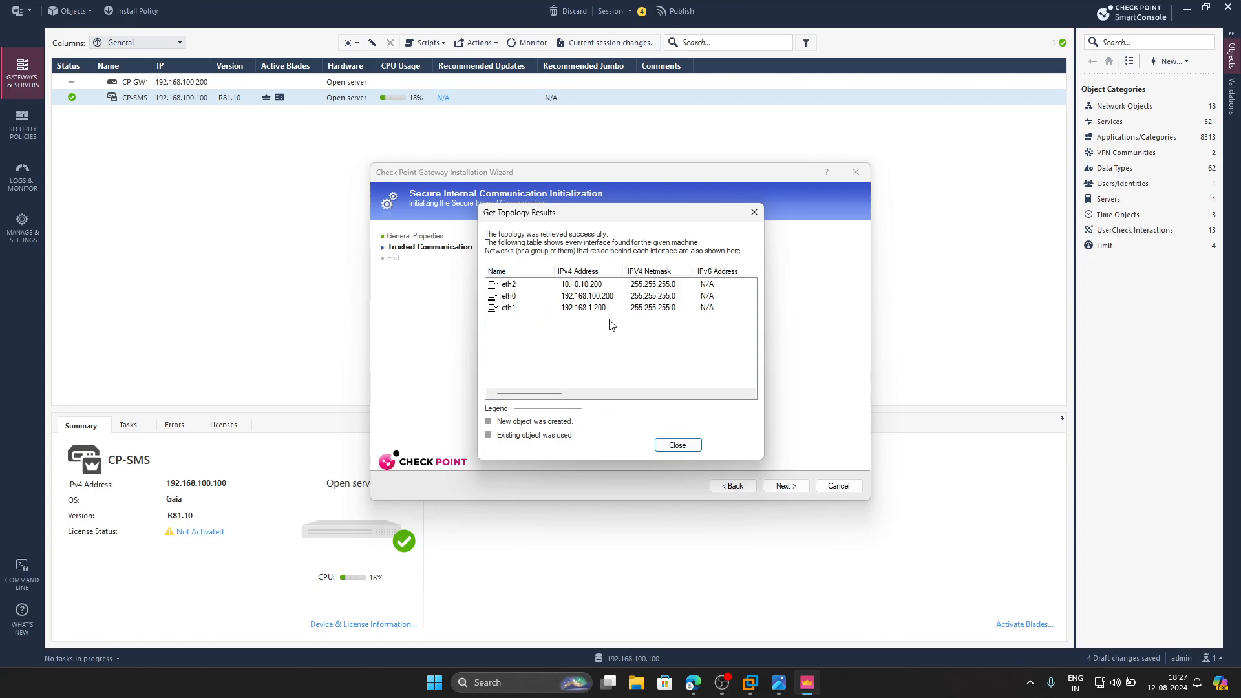
pyautogui.click(678, 446)
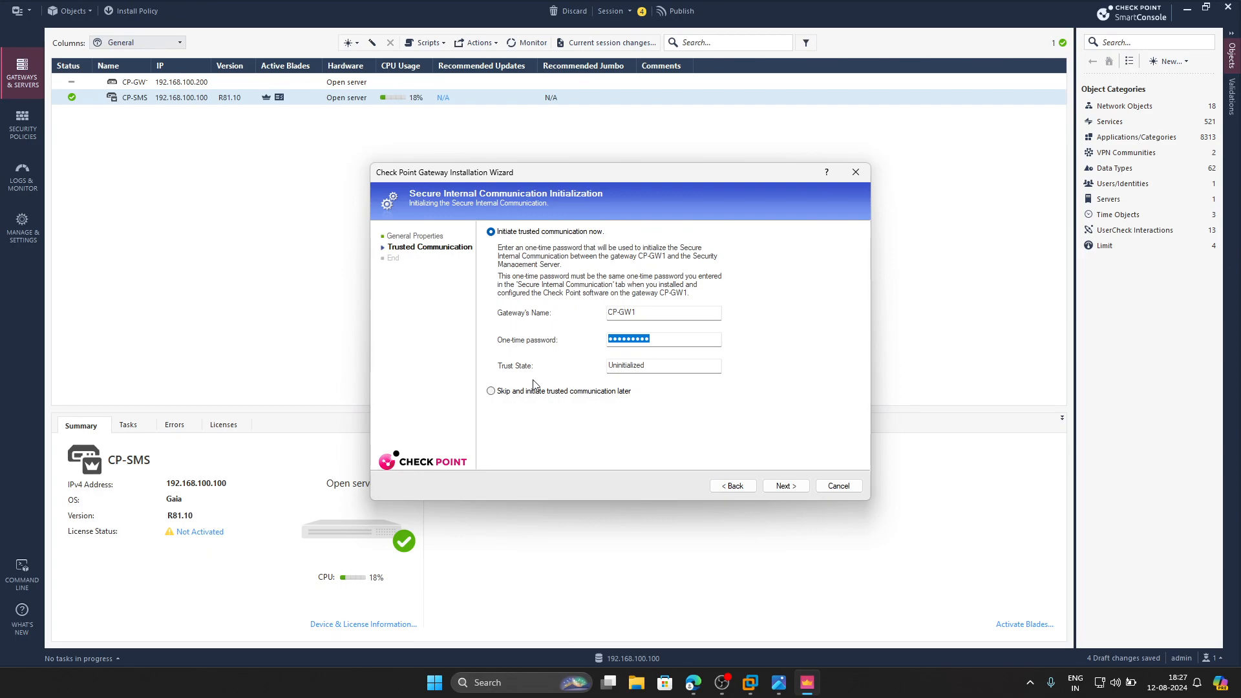
pyautogui.click(785, 487)
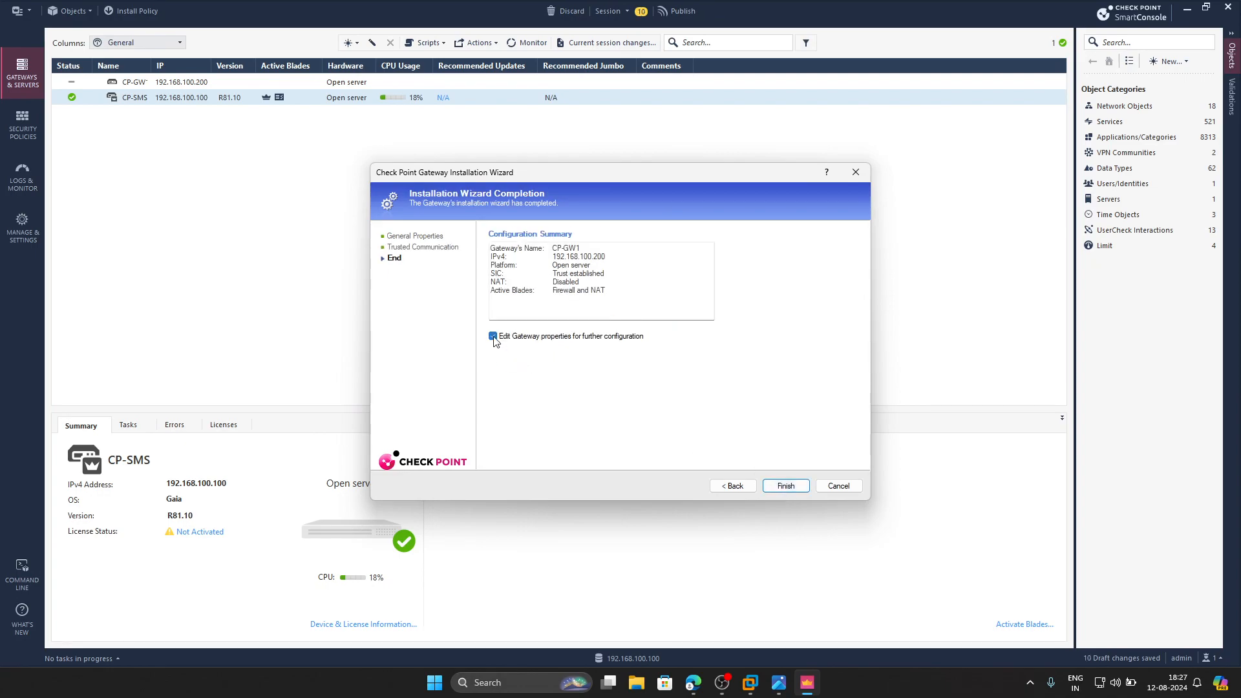
pyautogui.click(792, 489)
# - Check the trial license step in the handwritten notes and view the CP-GW1 system overview in the Gaia portal
pyautogui.moveTo(779, 683)
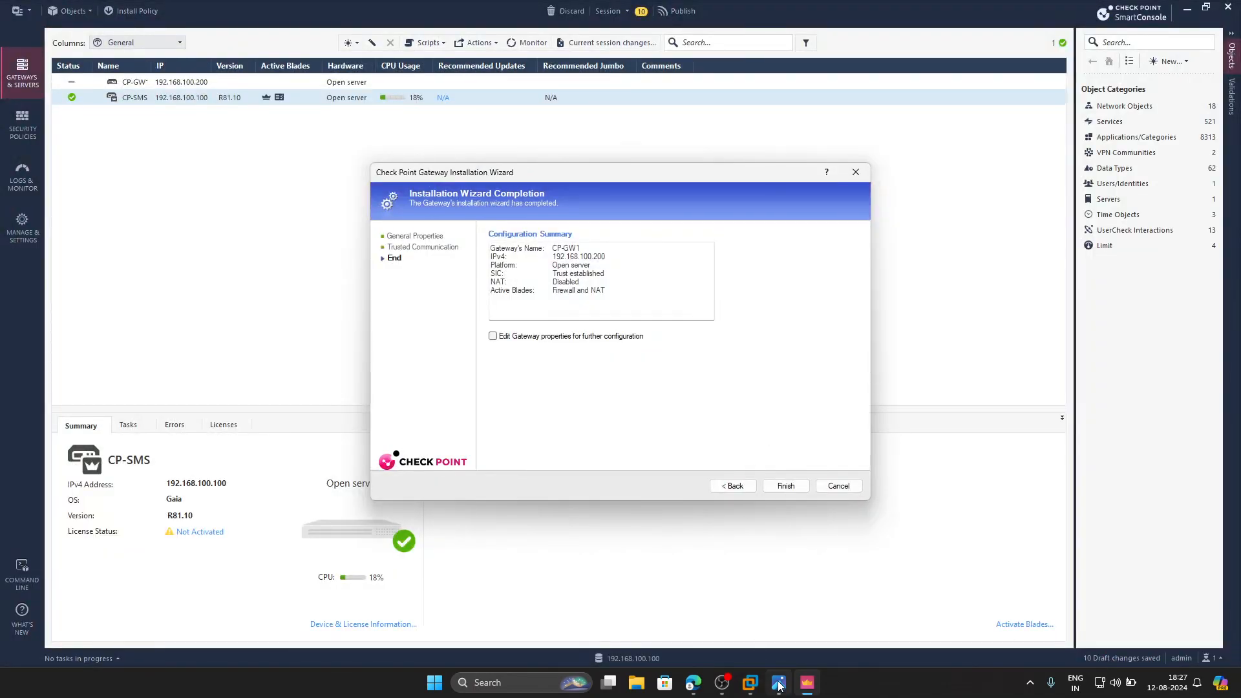
pyautogui.click(779, 685)
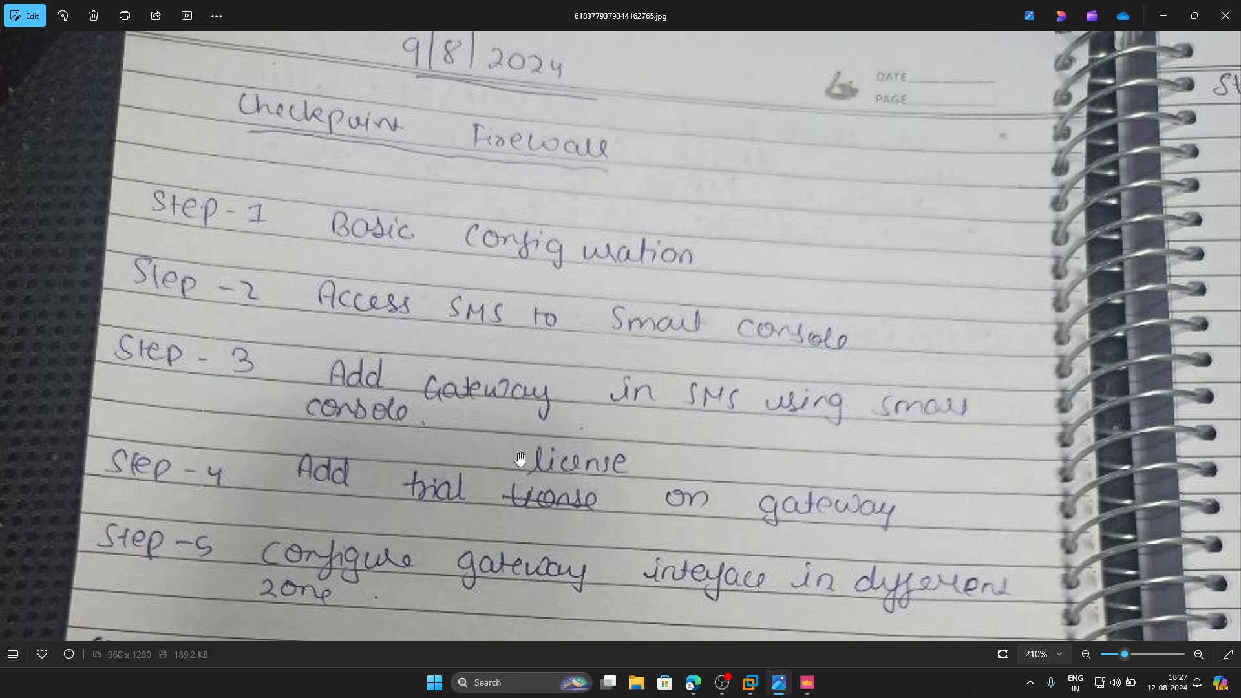
pyautogui.click(692, 683)
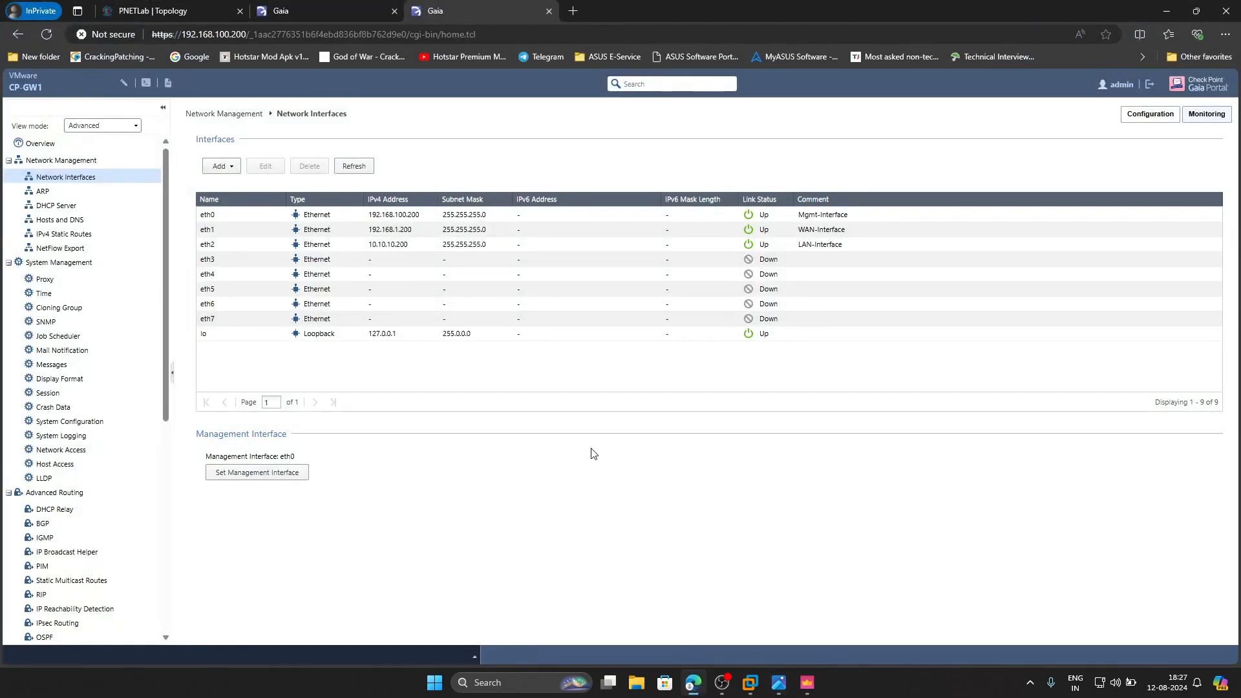
pyautogui.click(53, 144)
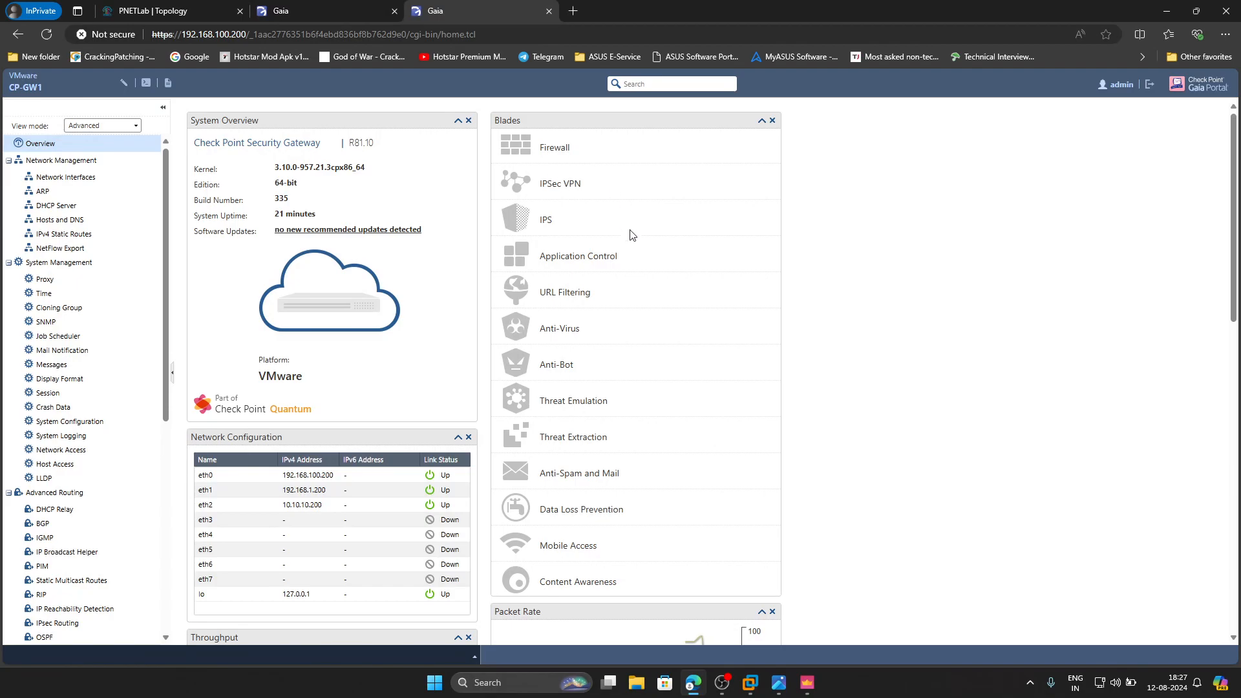
# - Return to SmartConsole and publish the session's draft changes under the suggested session name
pyautogui.click(800, 690)
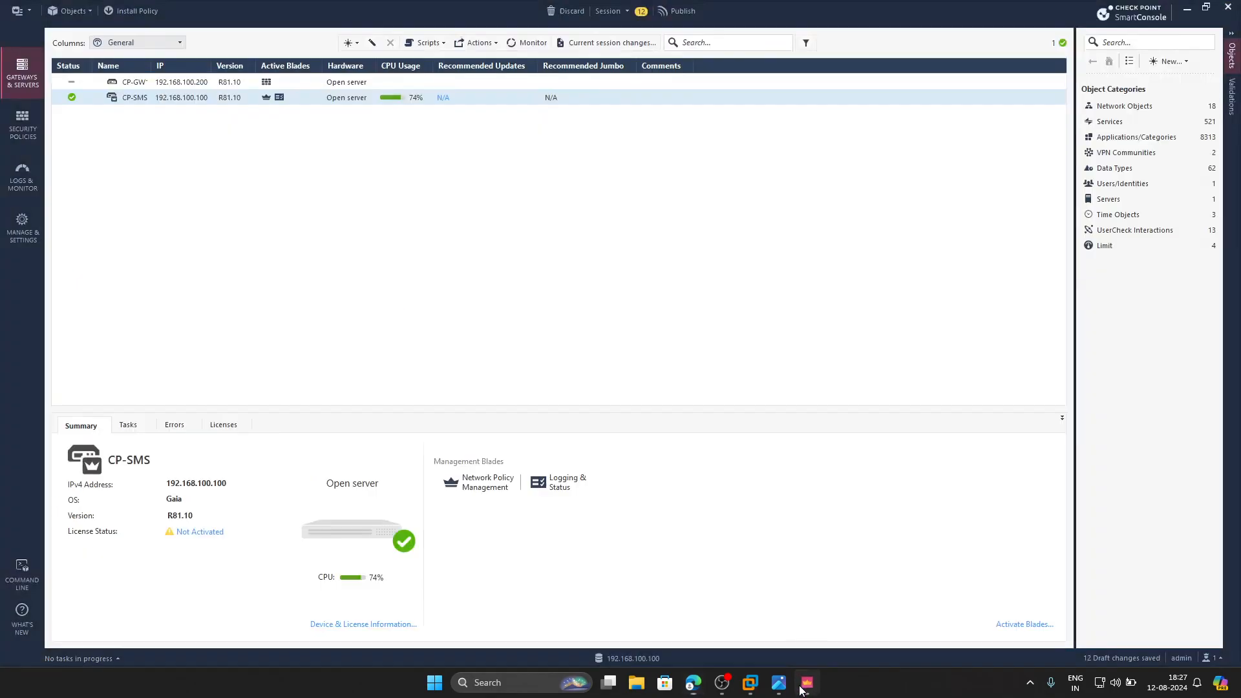
pyautogui.click(690, 13)
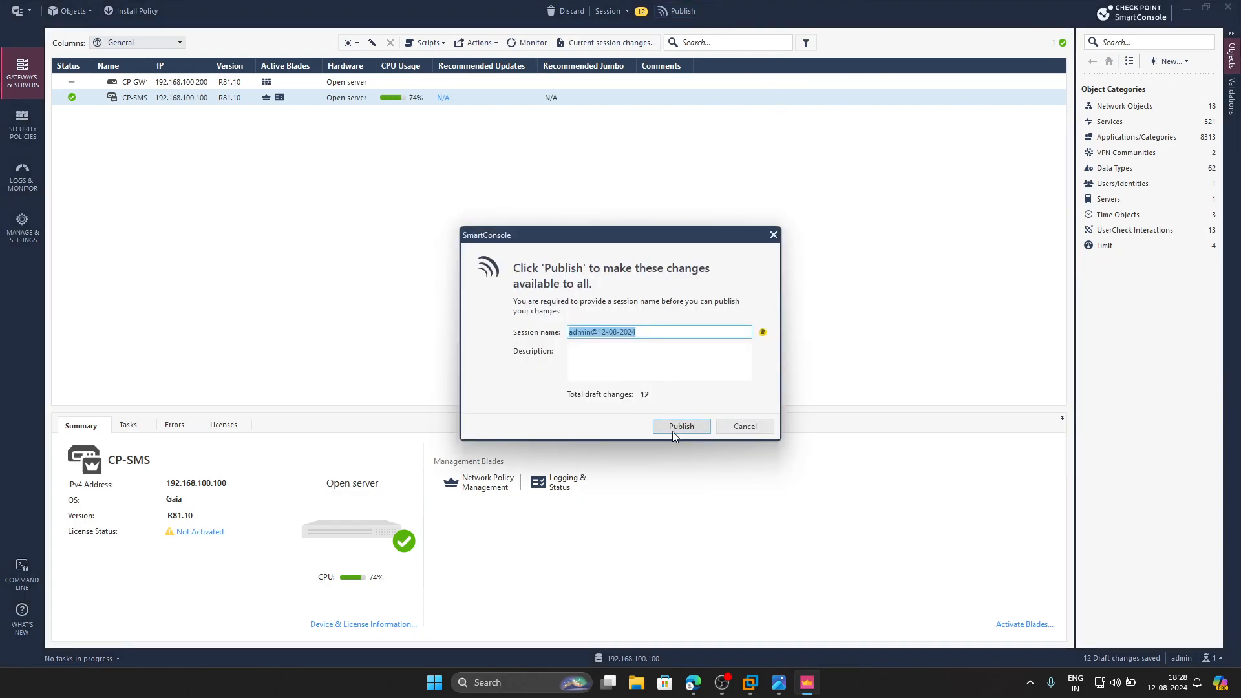
pyautogui.click(676, 428)
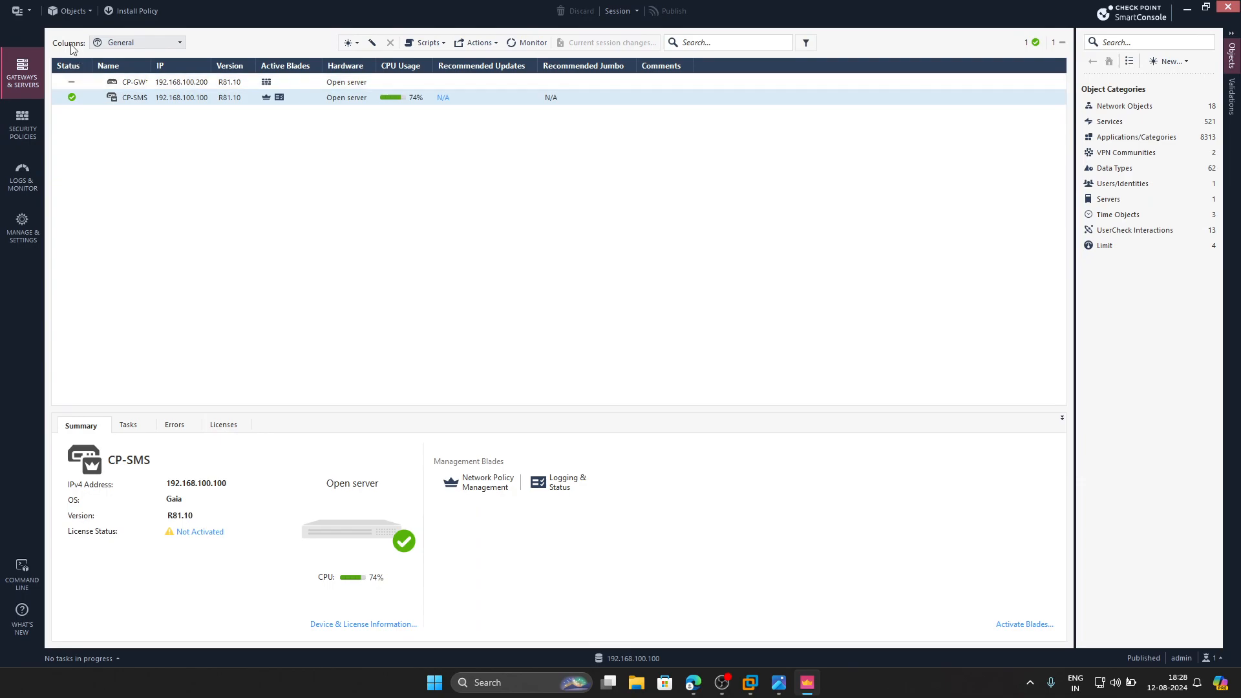
# - Open SmartUpdate to manage licenses and packages, accepting the information and trial period notices
pyautogui.click(30, 10)
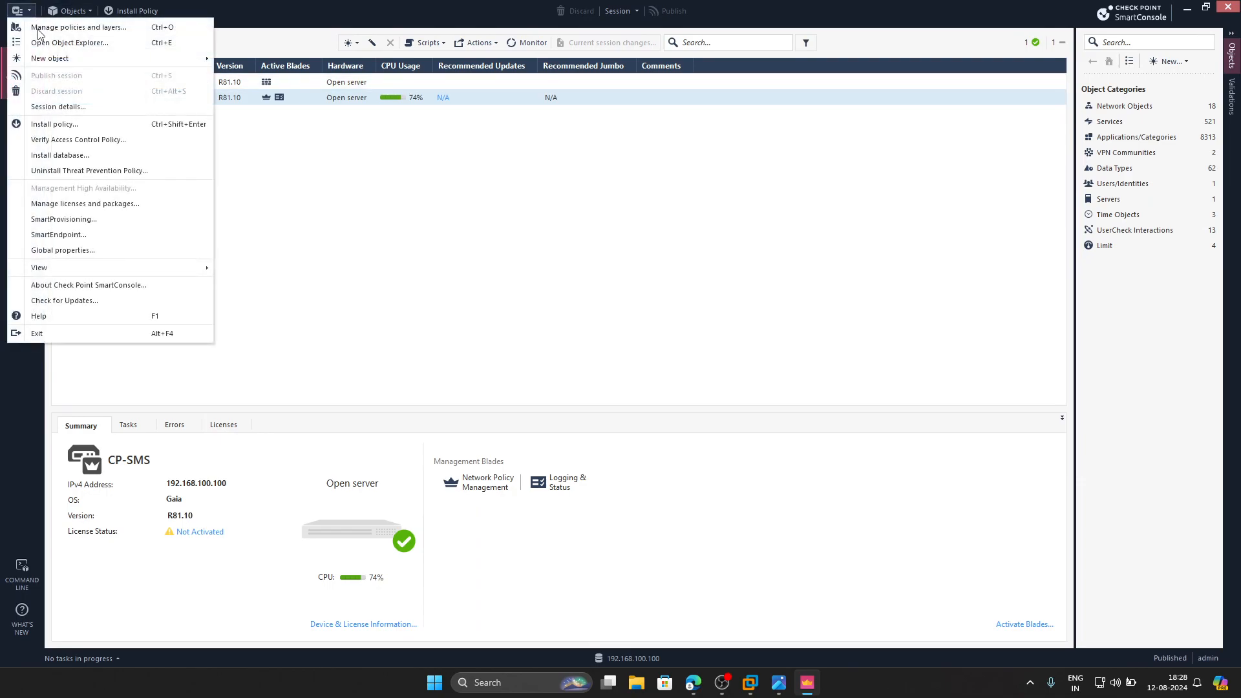
pyautogui.click(98, 207)
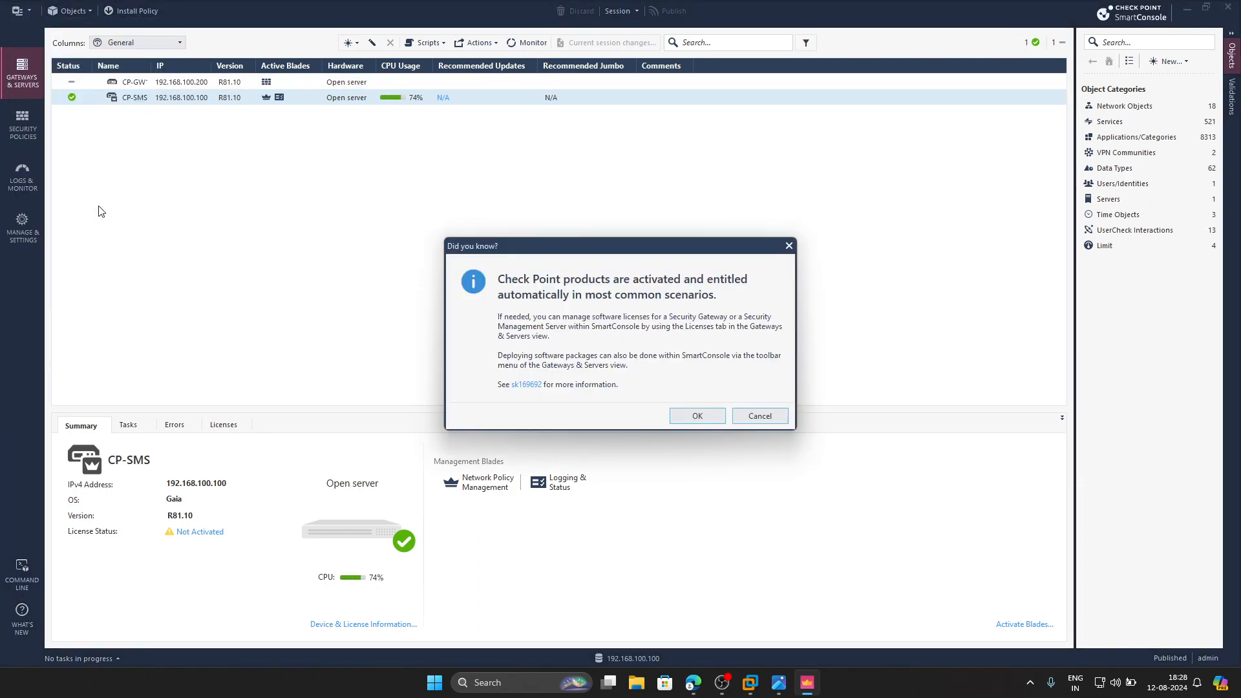
pyautogui.click(697, 415)
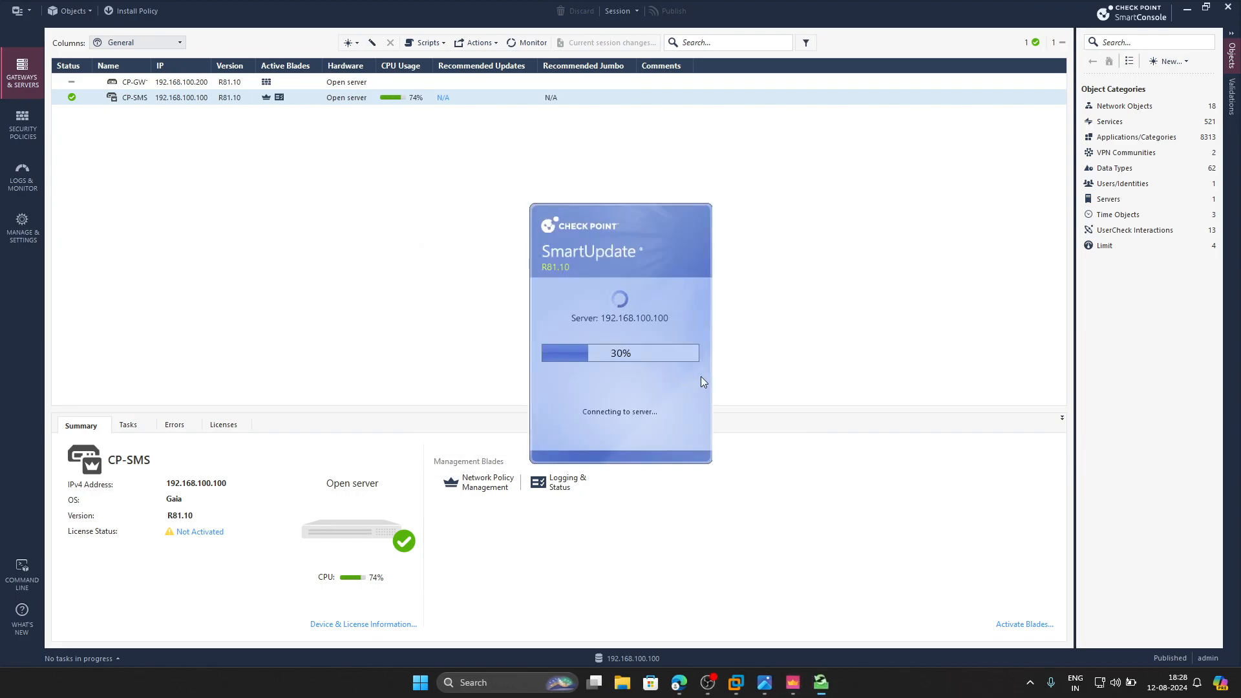
pyautogui.click(594, 384)
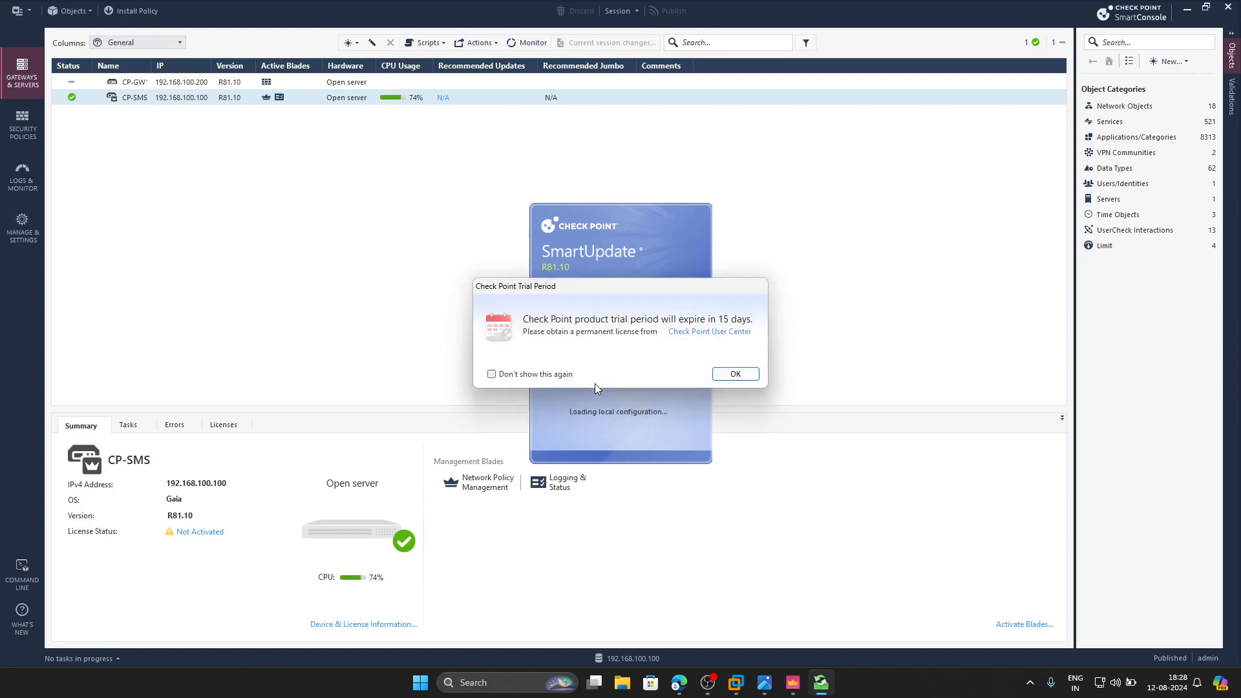
pyautogui.click(737, 375)
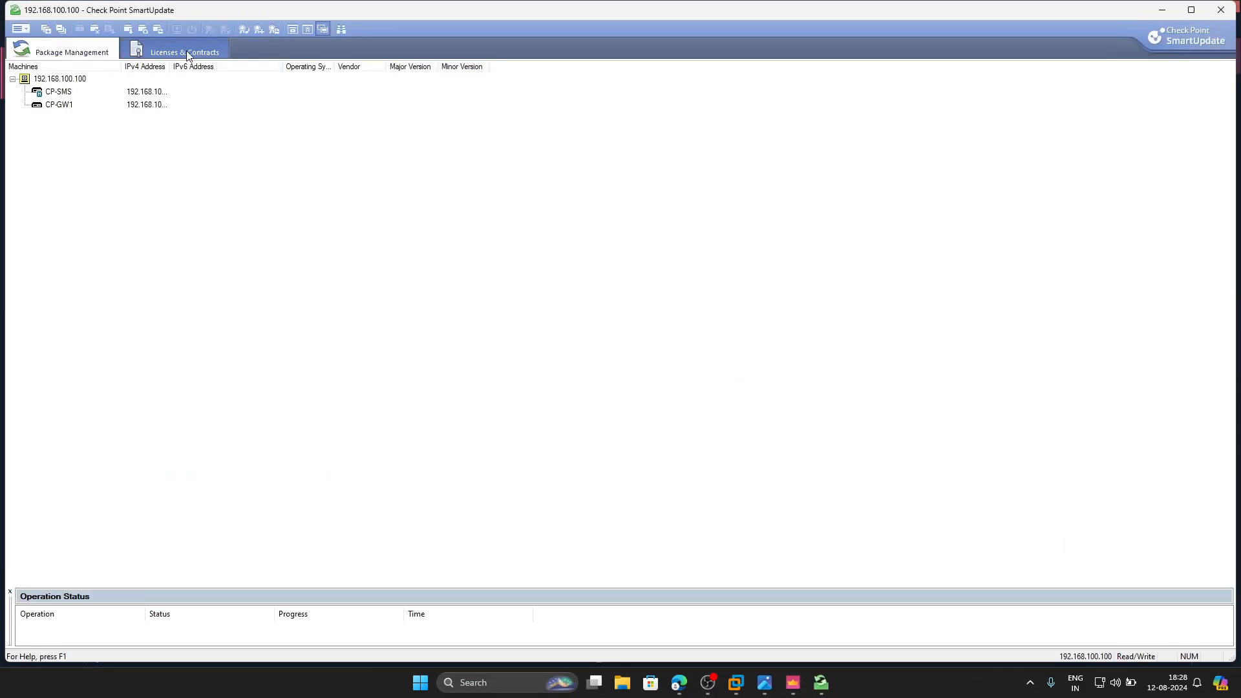
# - Retrieve the licenses from the CP-GW1 gateway and compare its license description and expiration date with those of CP-SMS
pyautogui.click(180, 55)
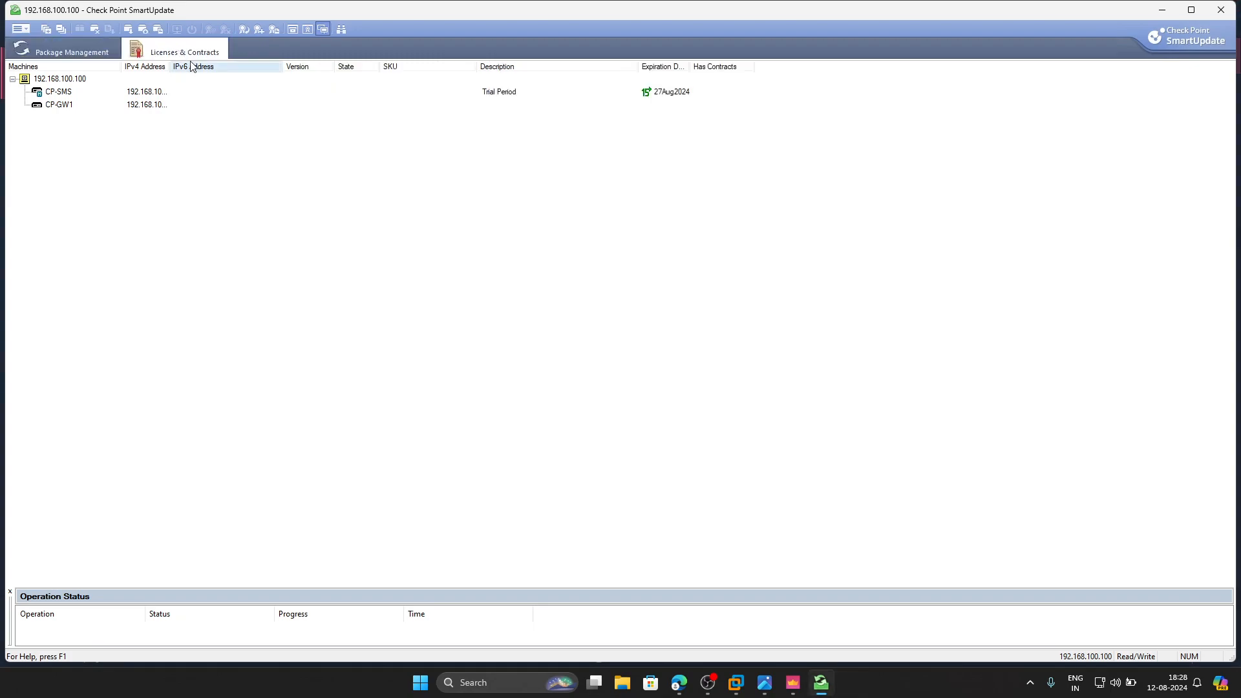
pyautogui.click(148, 110)
pyautogui.rightClick(149, 110)
pyautogui.click(222, 117)
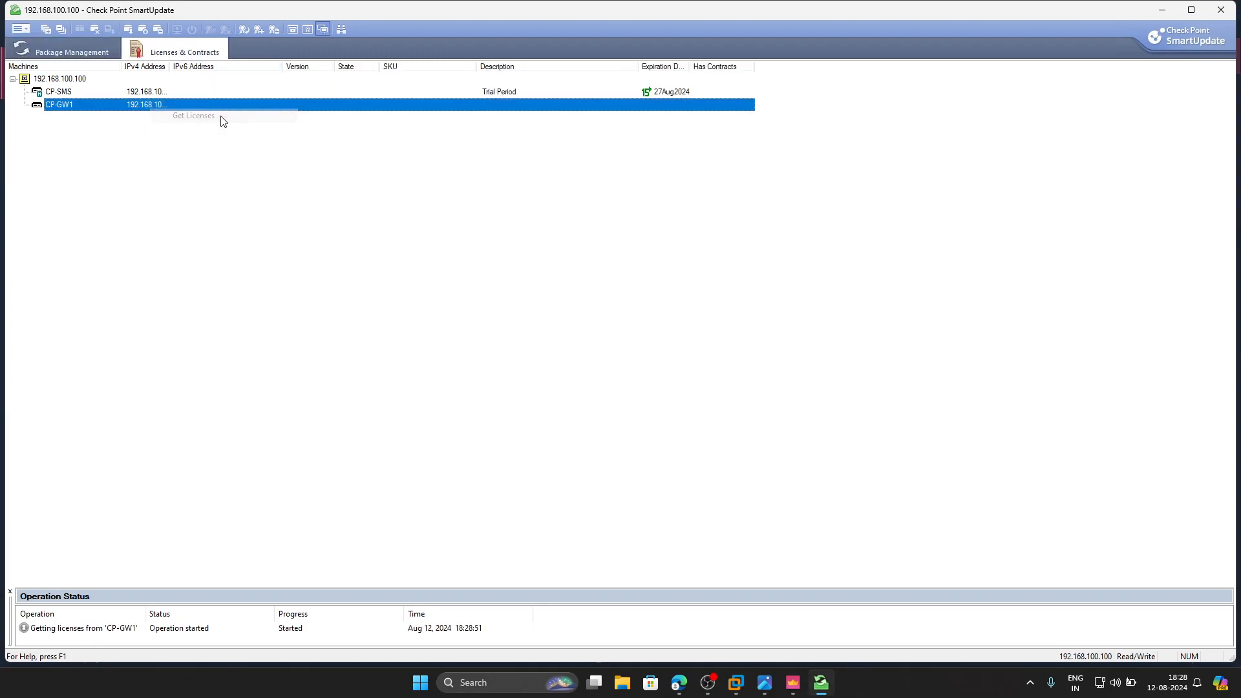
pyautogui.click(317, 92)
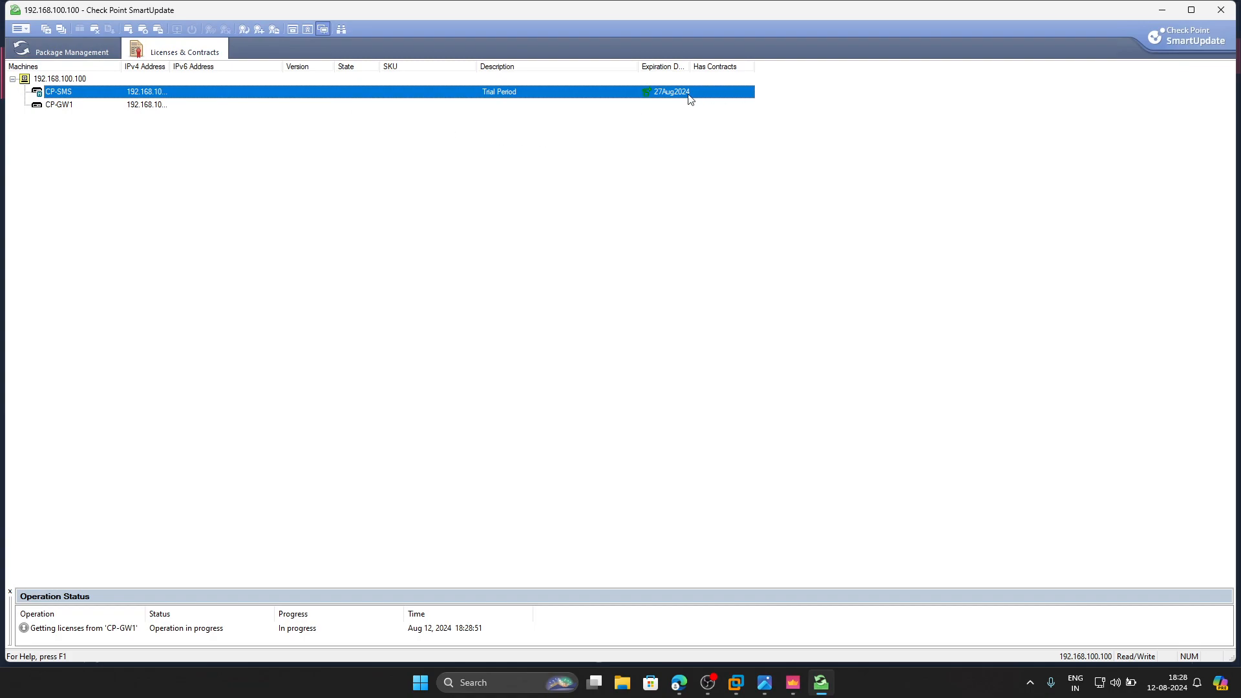
pyautogui.click(197, 105)
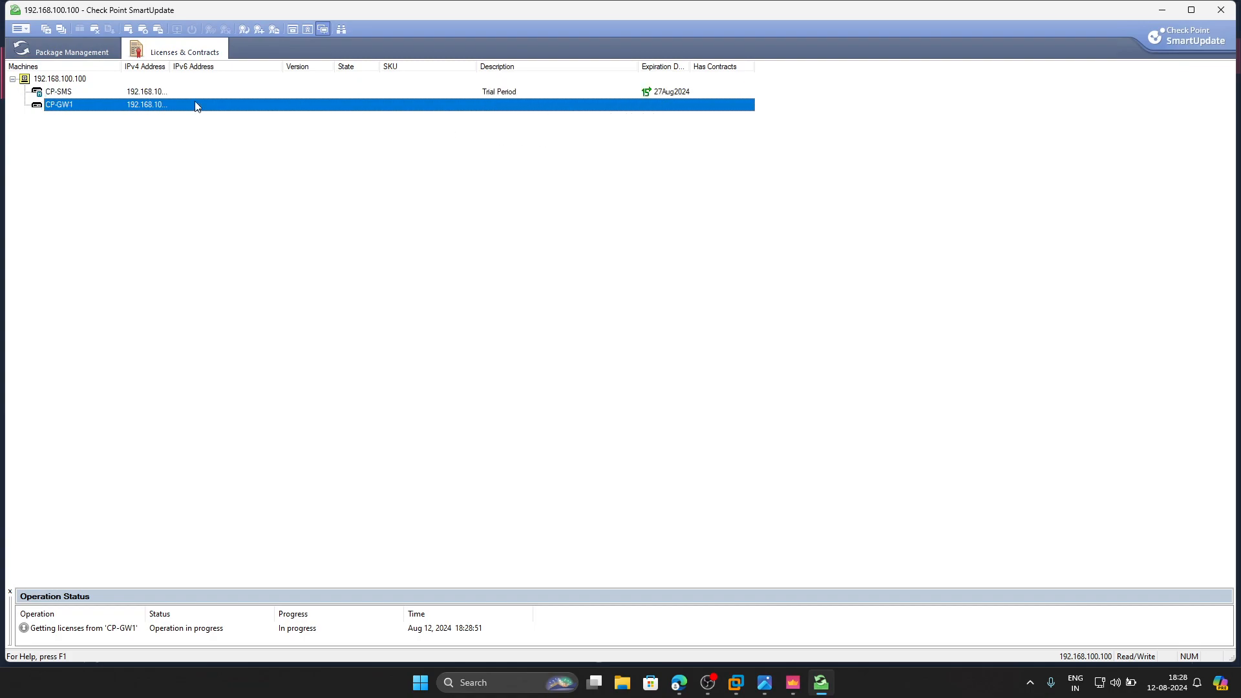
pyautogui.click(669, 93)
pyautogui.click(145, 107)
pyautogui.rightClick(149, 106)
pyautogui.click(659, 161)
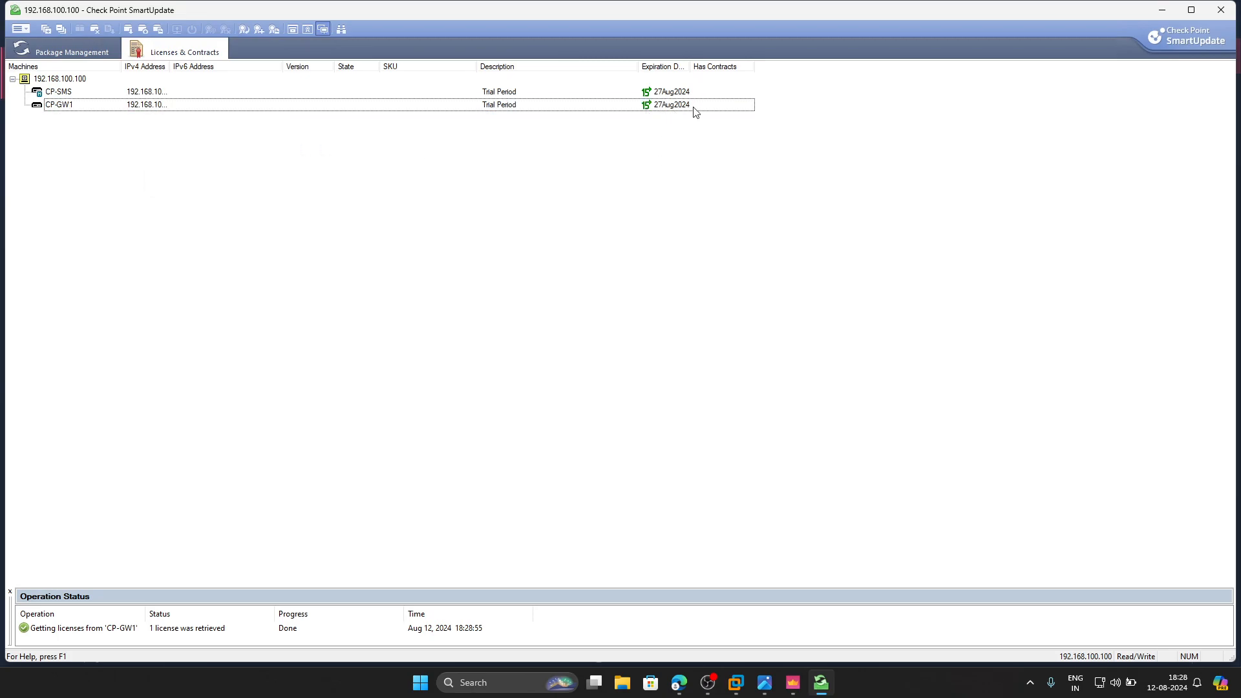
# - Close SmartUpdate and show the summary of the CP-GW1 gateway in SmartConsole
pyautogui.click(1221, 9)
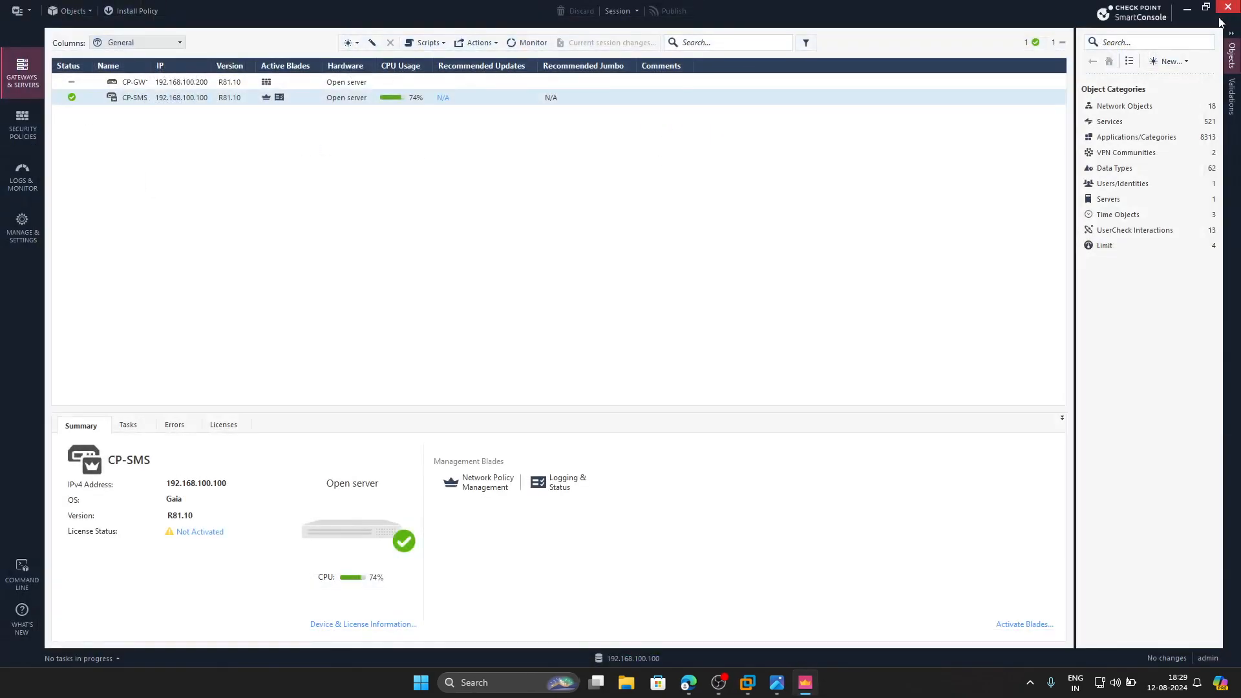
pyautogui.click(165, 87)
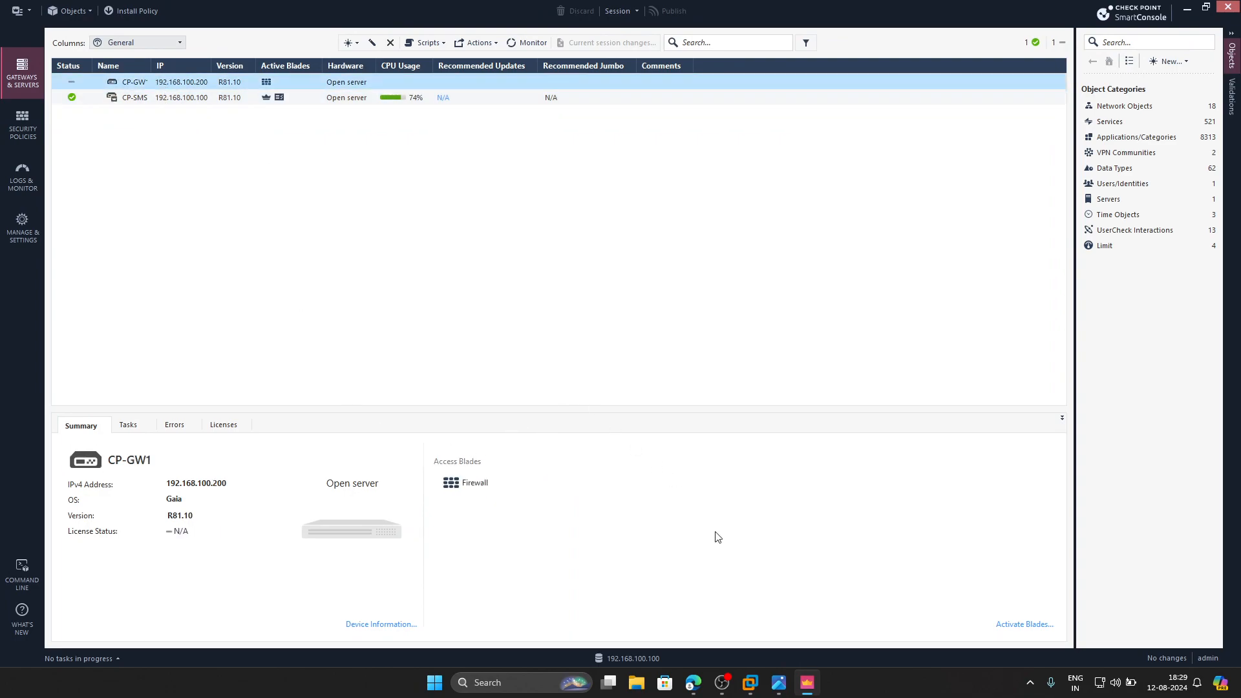
# - Read the gateway interface zone step in the handwritten notes and examine the zones around the gateway in the PNETLab topology
pyautogui.click(778, 683)
pyautogui.scroll(-3, 615, 540)
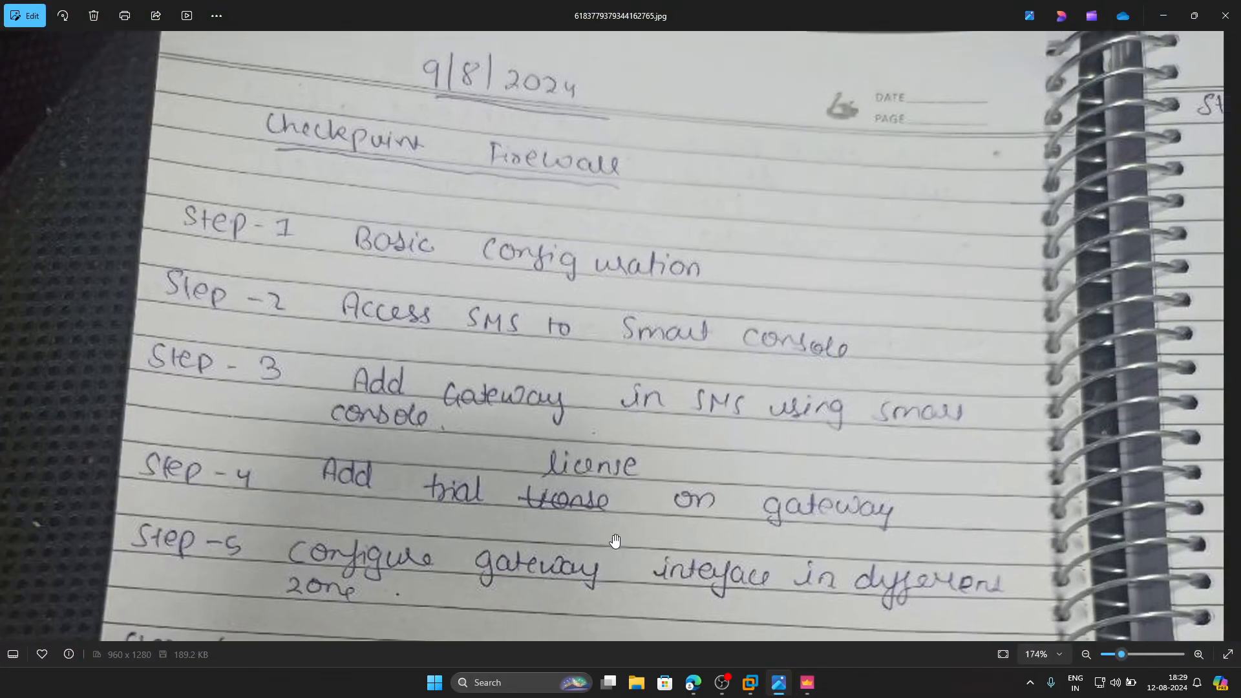
pyautogui.moveTo(607, 508); pyautogui.dragTo(508, 356)
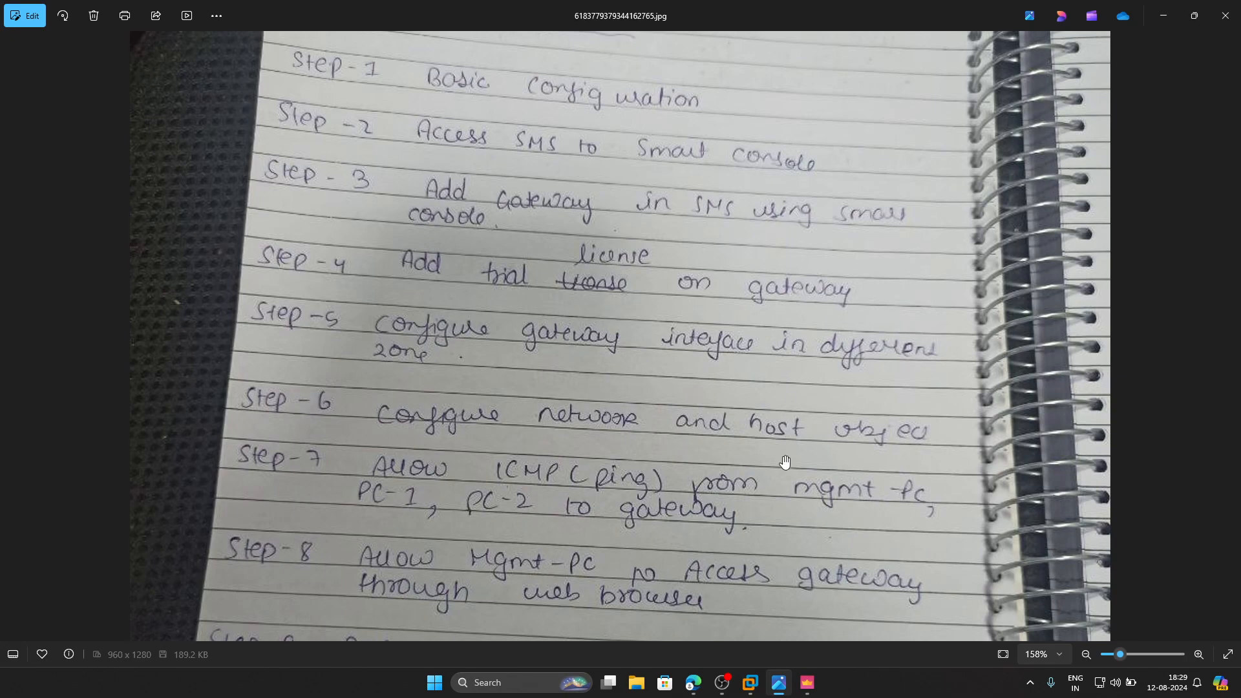
pyautogui.click(704, 686)
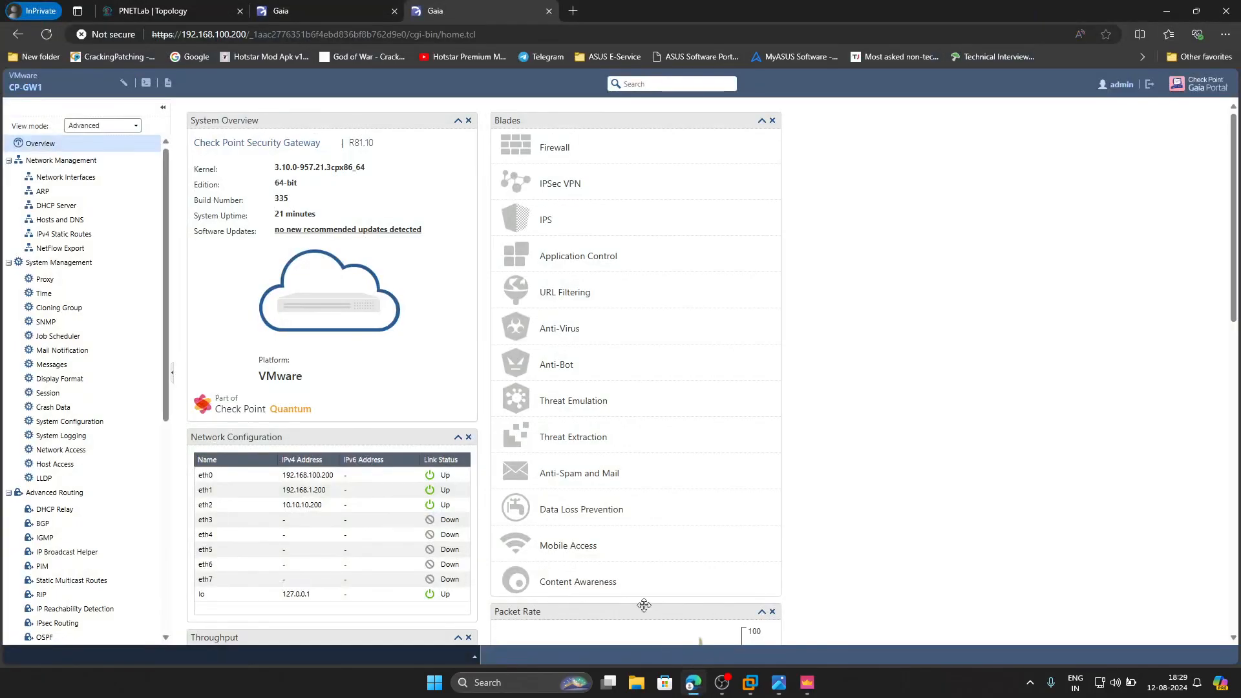
pyautogui.click(147, 11)
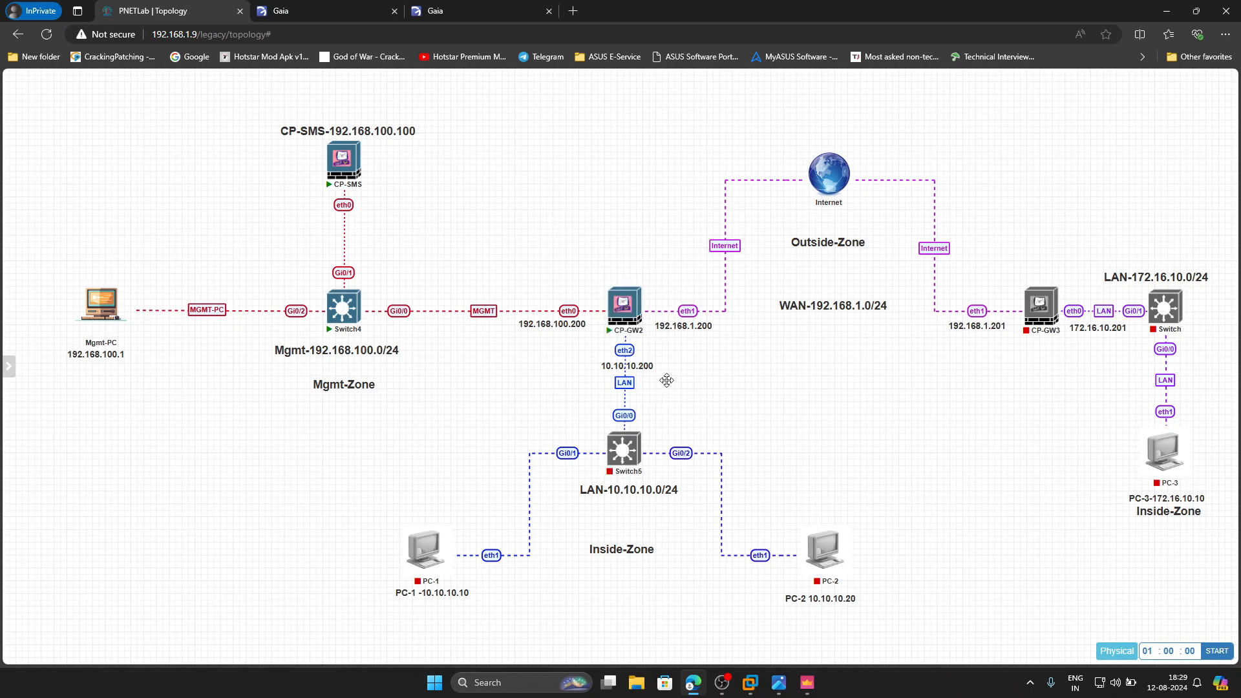
# - Return to SmartConsole and open the network management settings of the CP-GW1 gateway
pyautogui.click(807, 682)
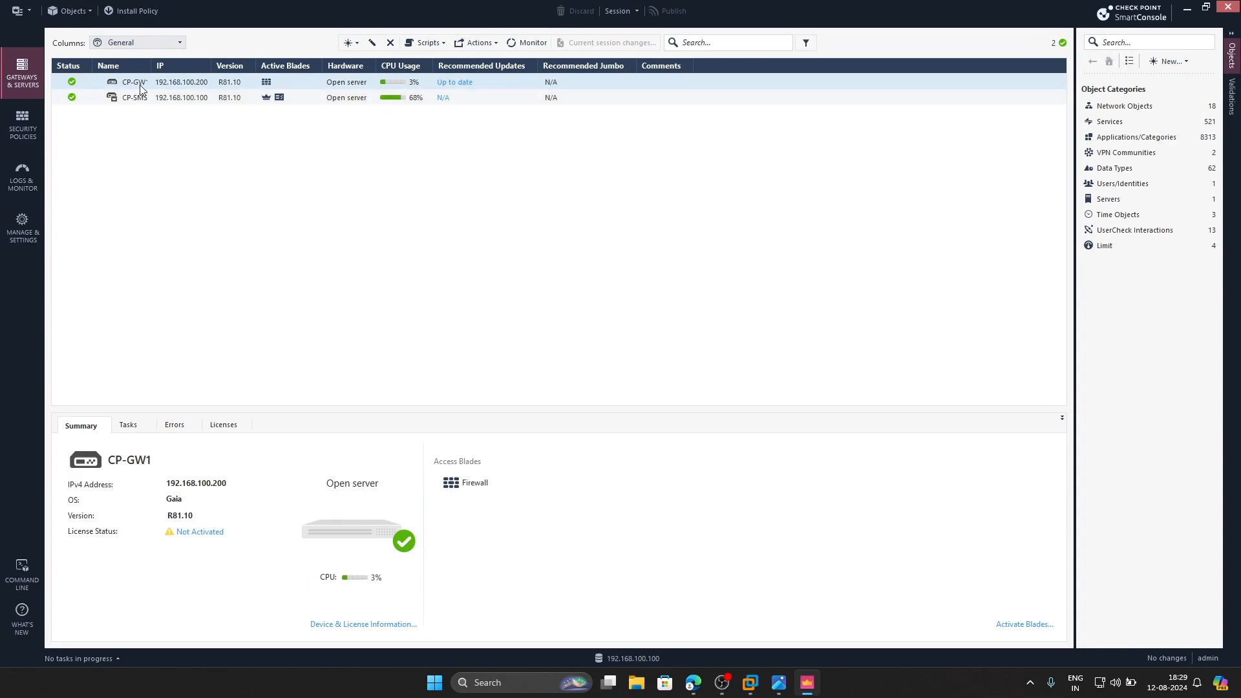
pyautogui.click(161, 83)
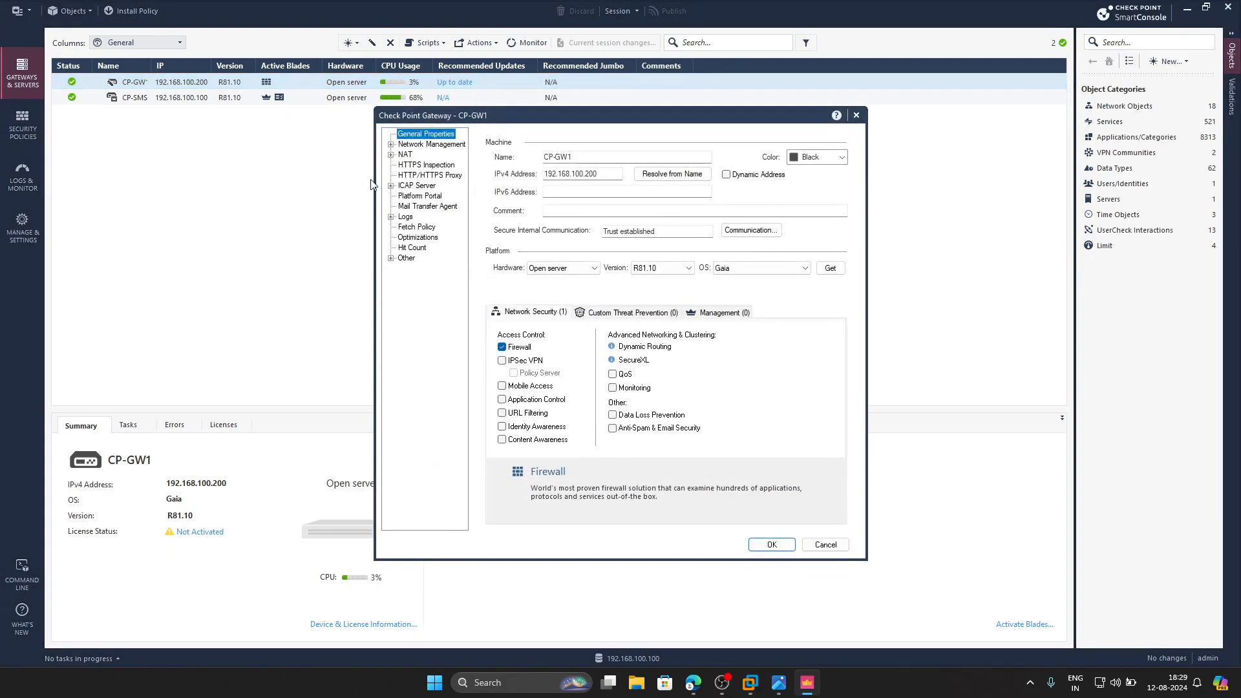
pyautogui.click(445, 148)
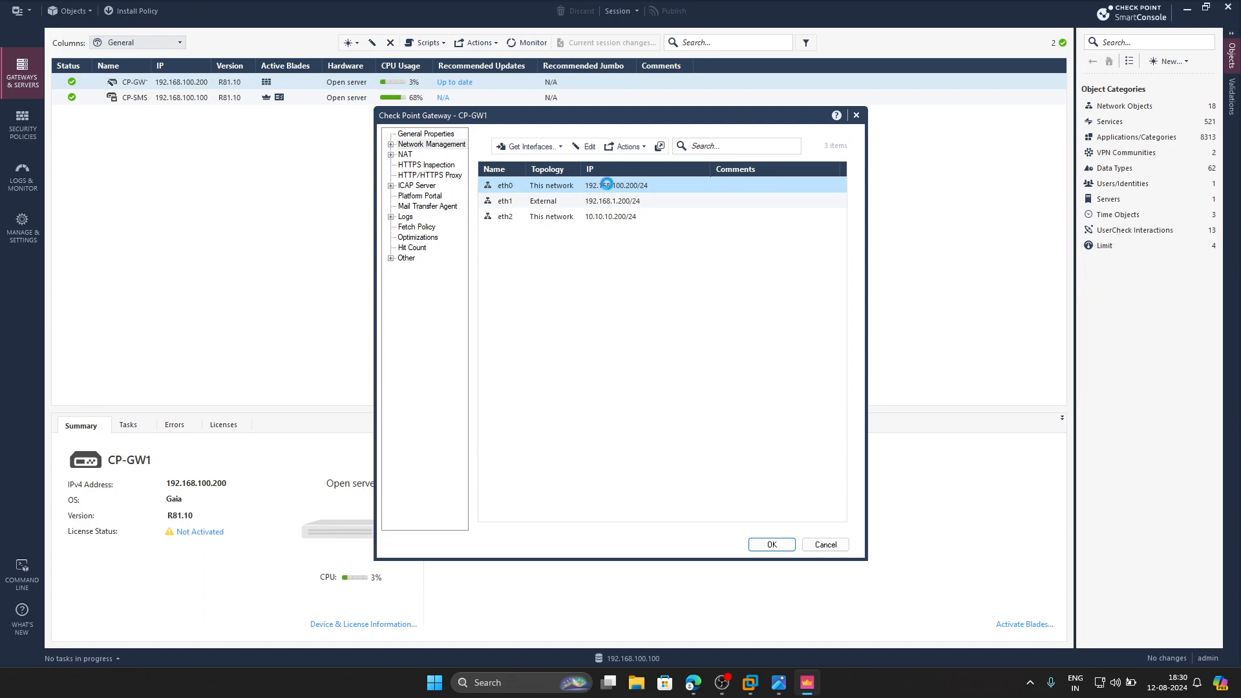
# - Create a user-defined security zone named Mgmt and assign it to interface eth0 in its topology settings
pyautogui.doubleClick(607, 185)
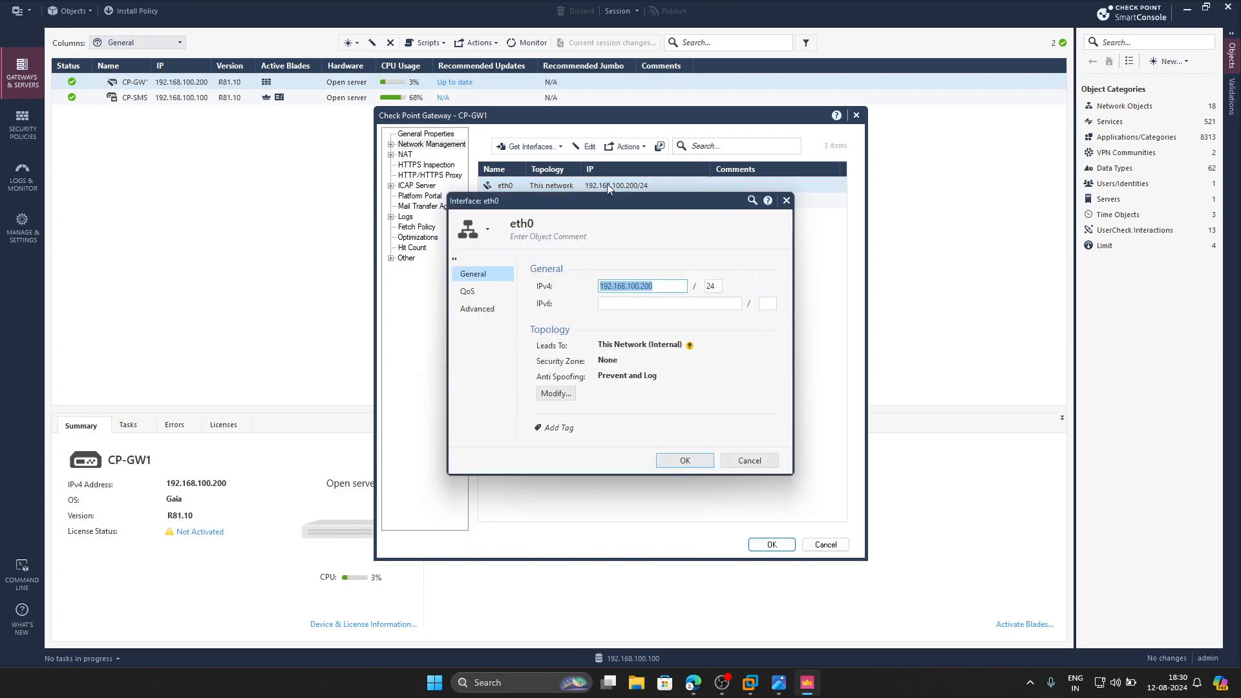
pyautogui.click(556, 394)
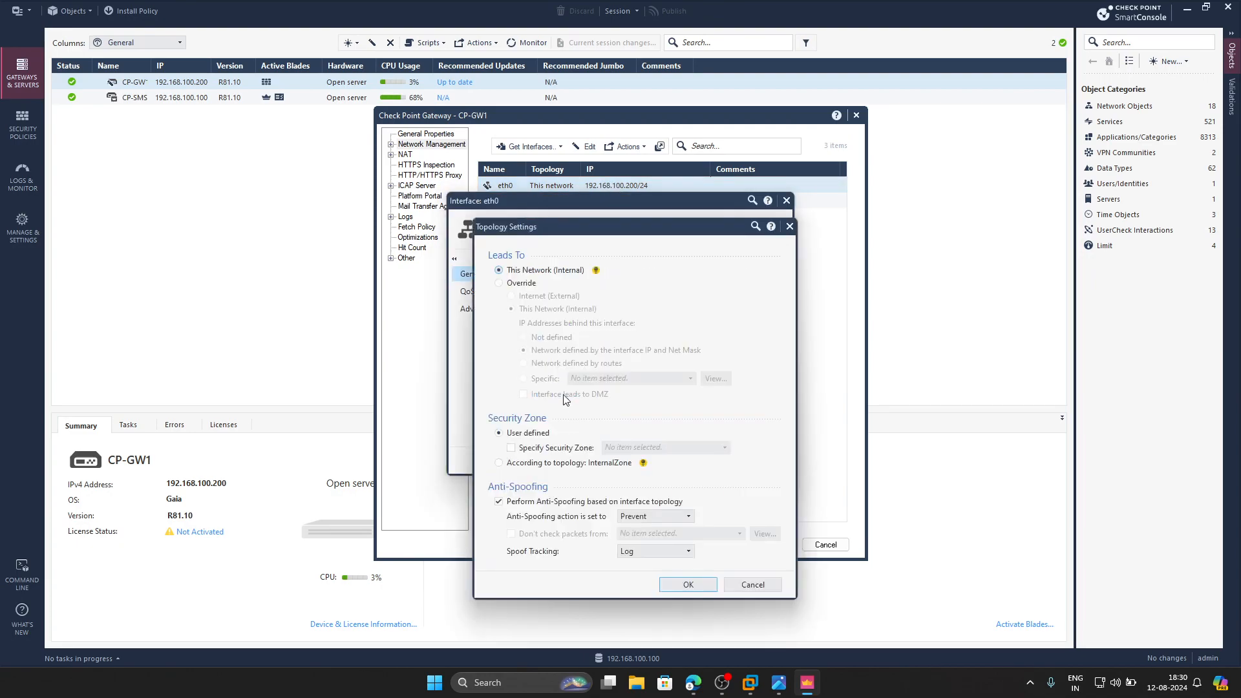
pyautogui.click(547, 448)
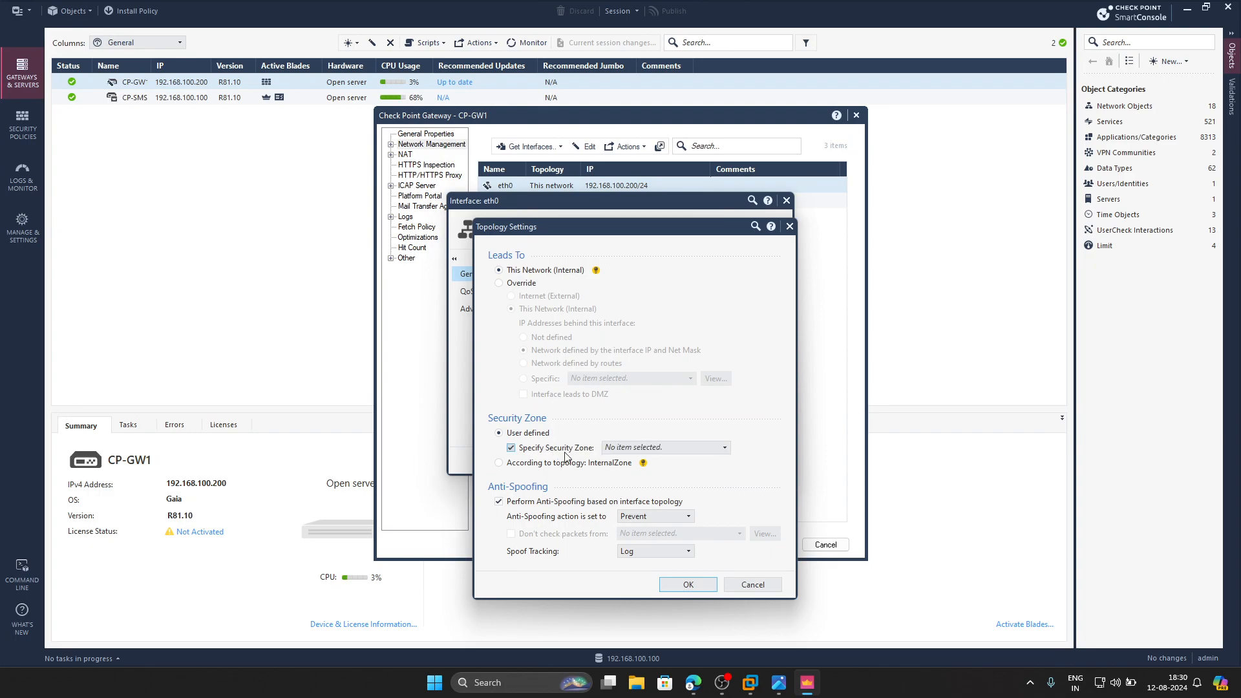
pyautogui.click(689, 451)
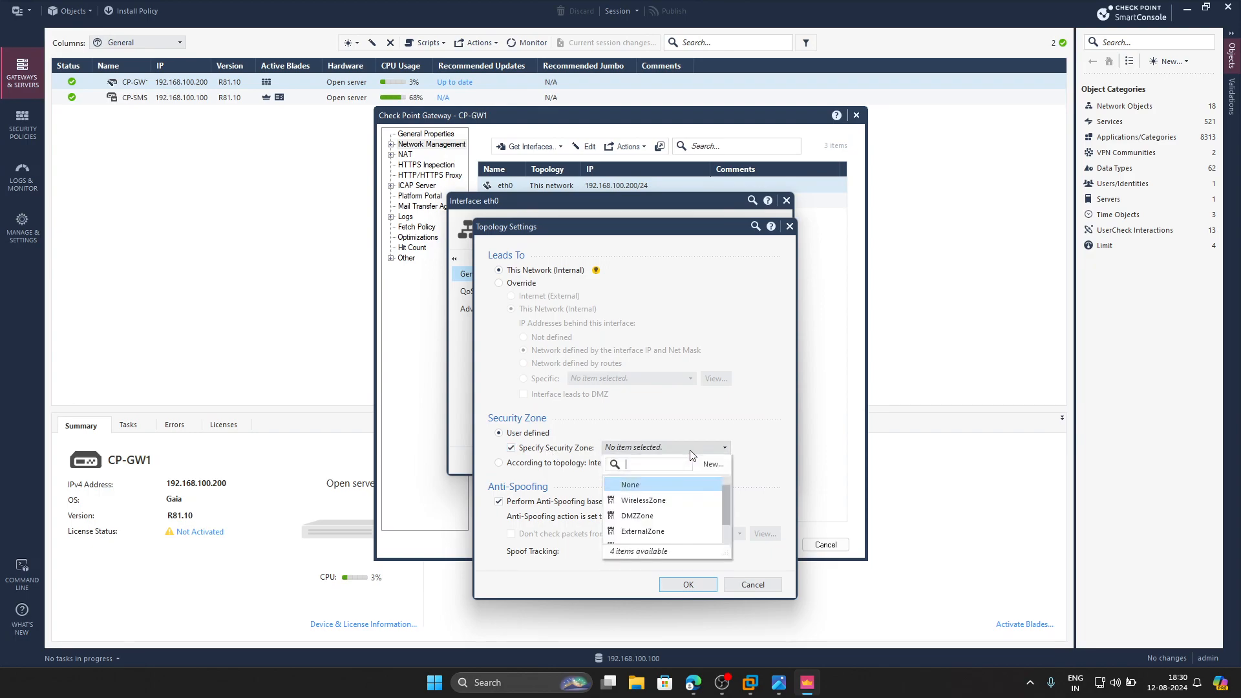
pyautogui.click(722, 465)
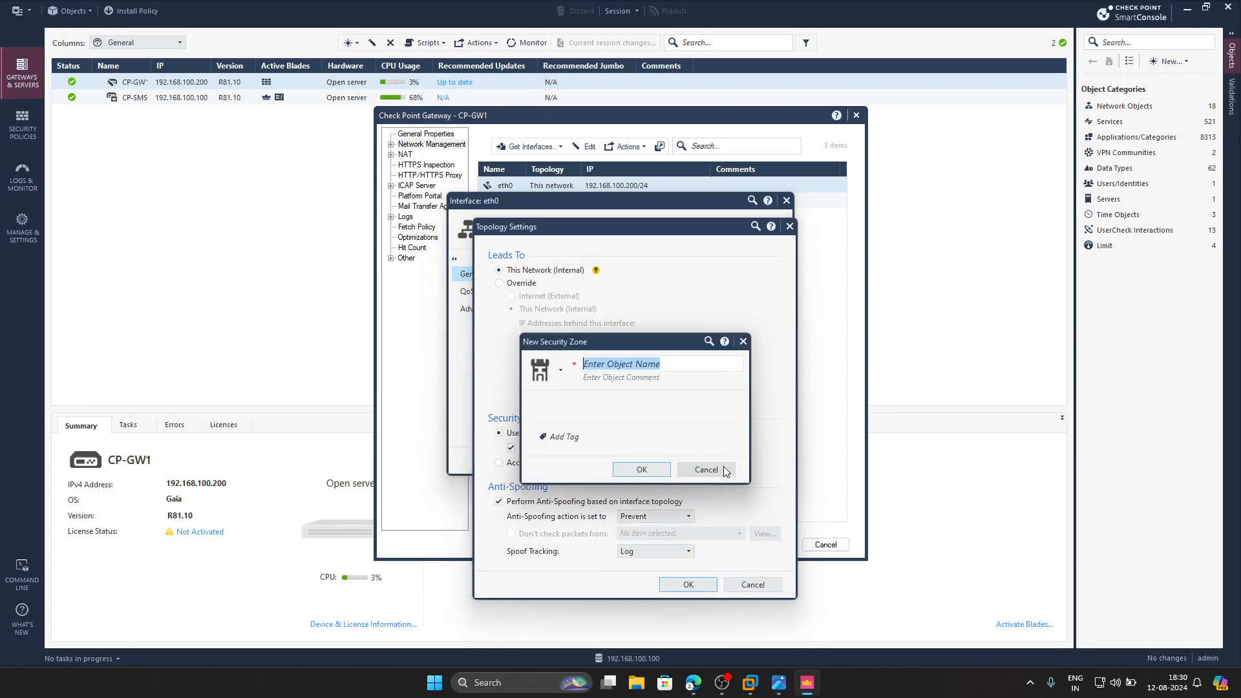
pyautogui.write('Mg')
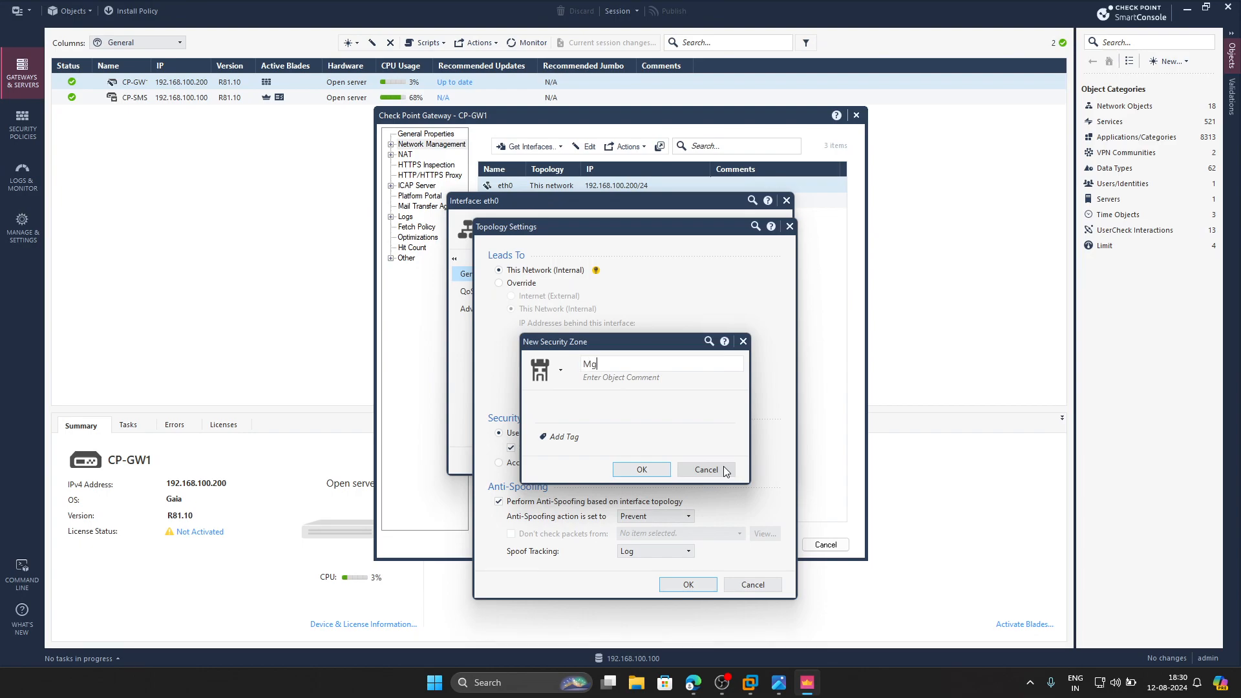
pyautogui.write('mt')
pyautogui.click(642, 469)
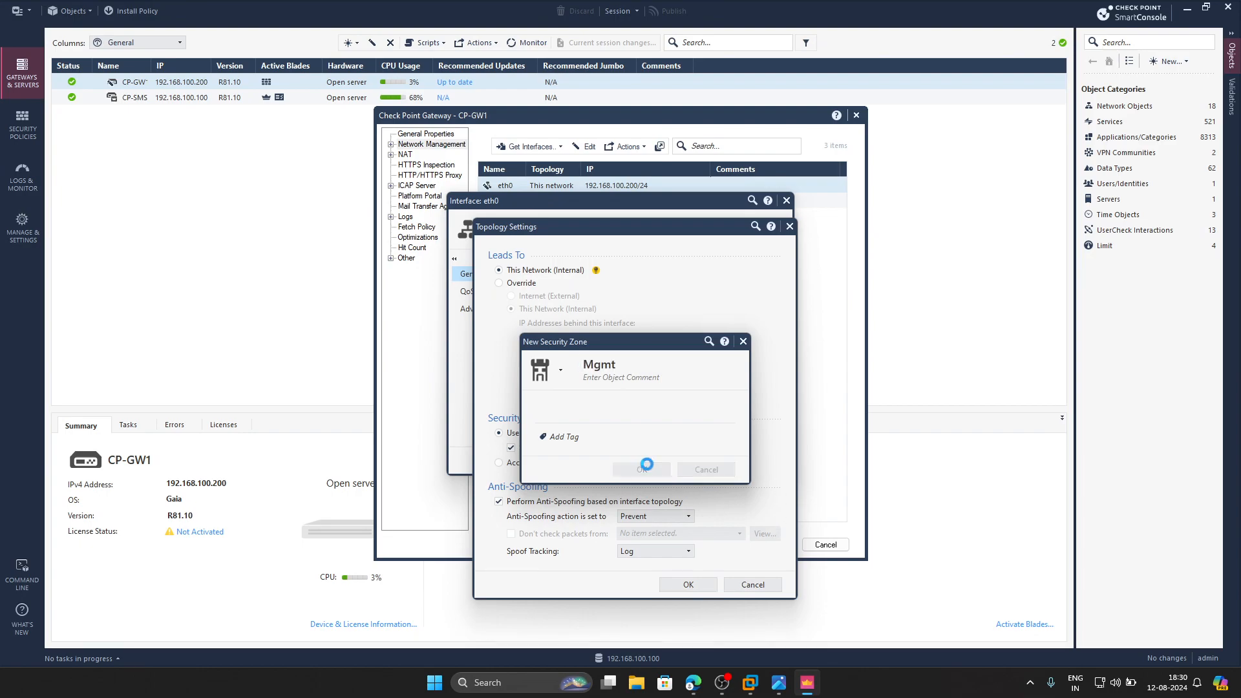
pyautogui.click(678, 584)
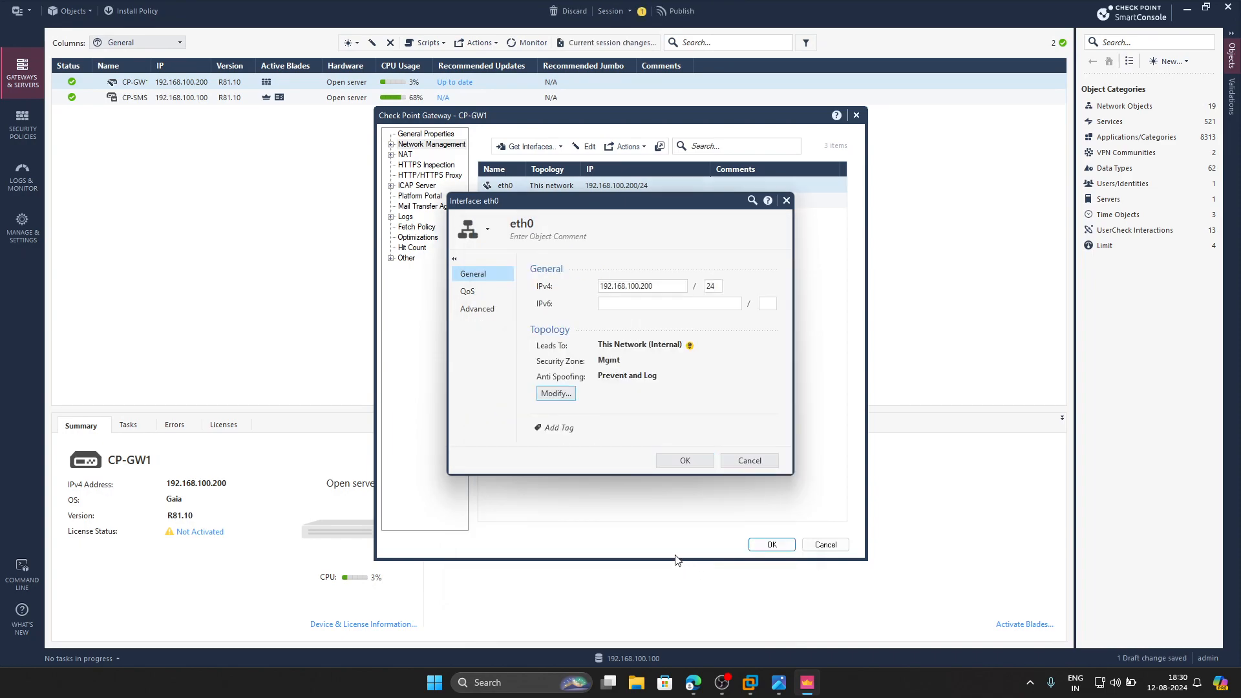
pyautogui.click(676, 462)
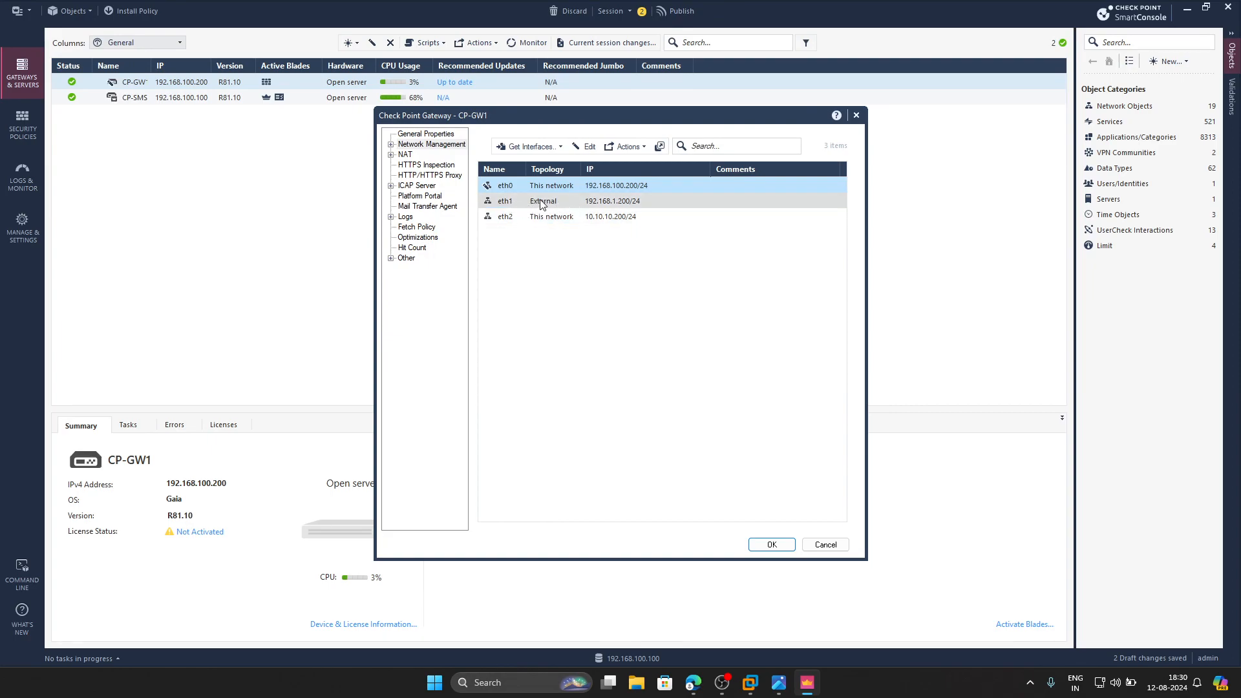
# - Create a user-defined security zone named Outside and assign it to the external interface eth1
pyautogui.doubleClick(567, 201)
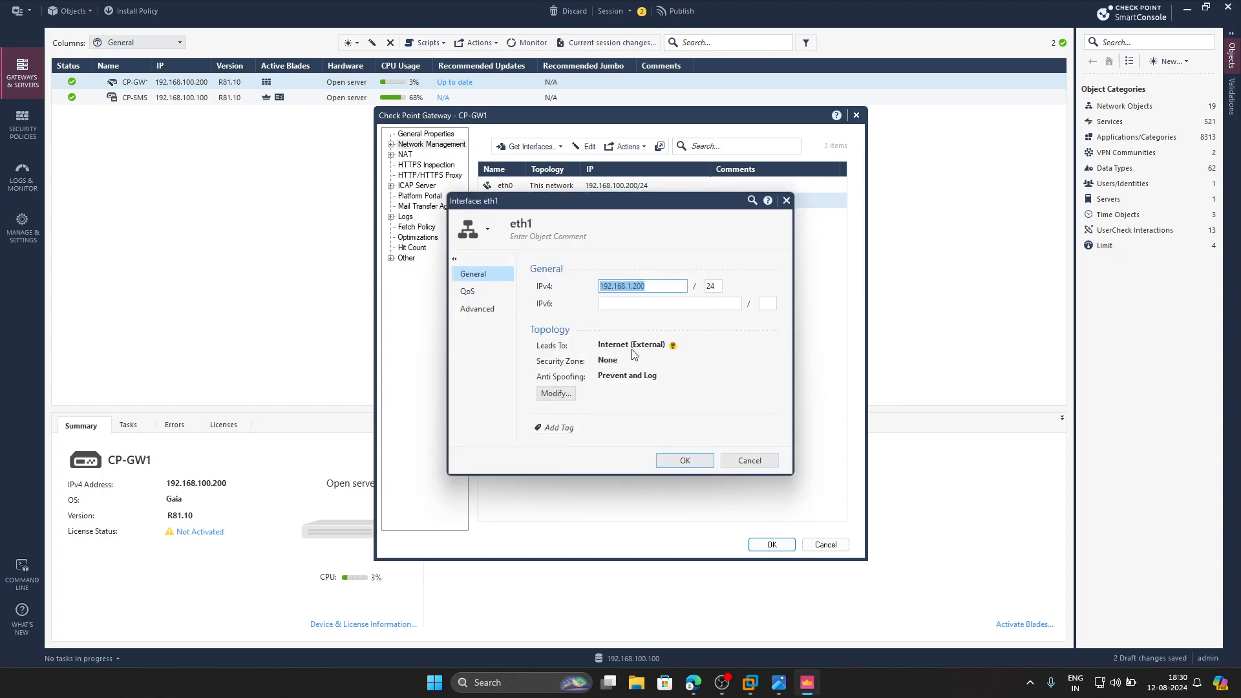
pyautogui.click(556, 392)
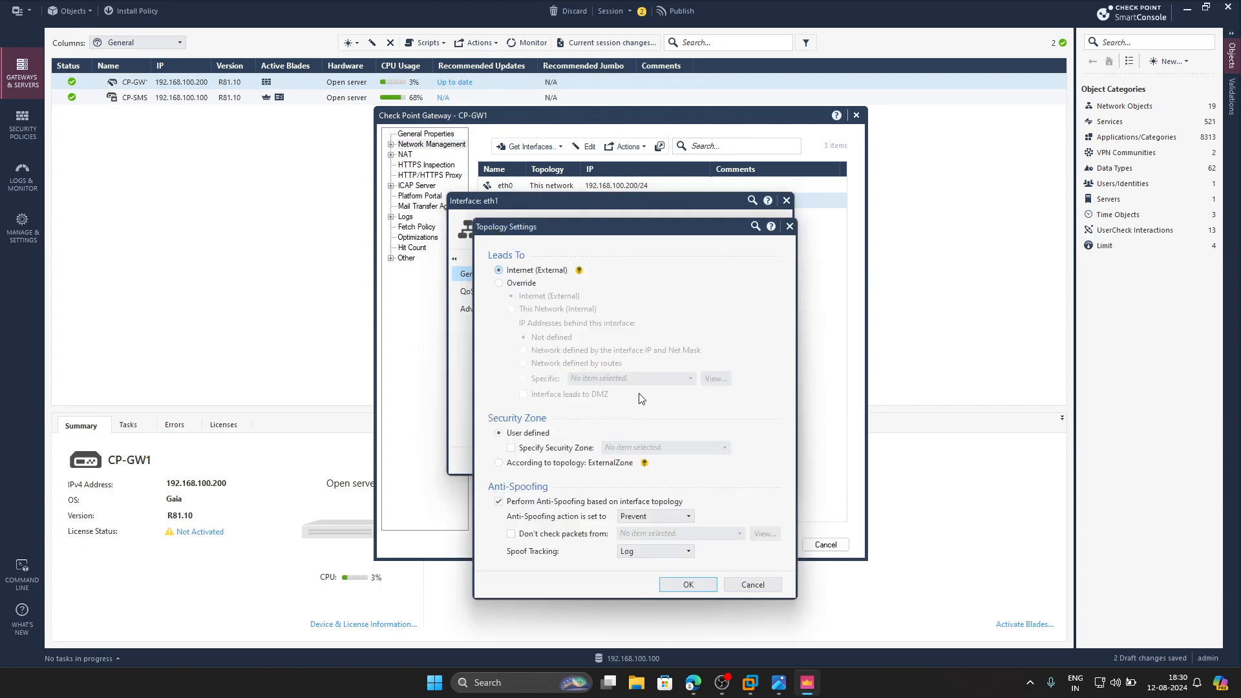
pyautogui.click(562, 449)
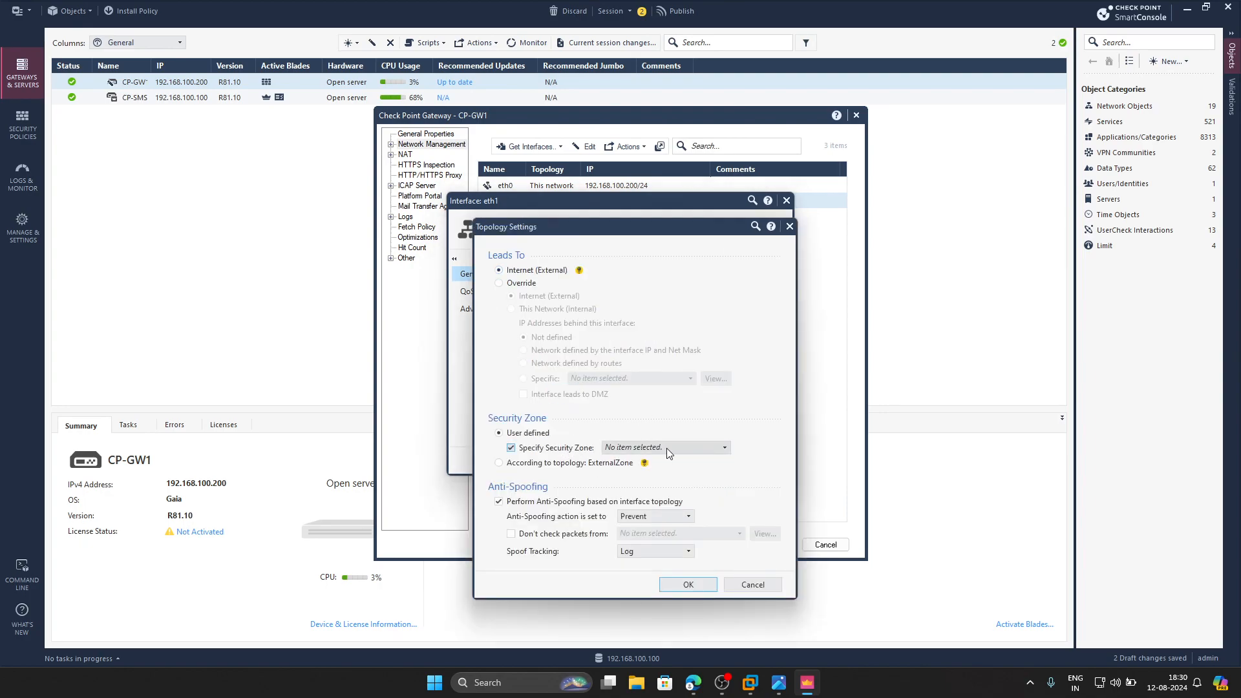
pyautogui.click(685, 448)
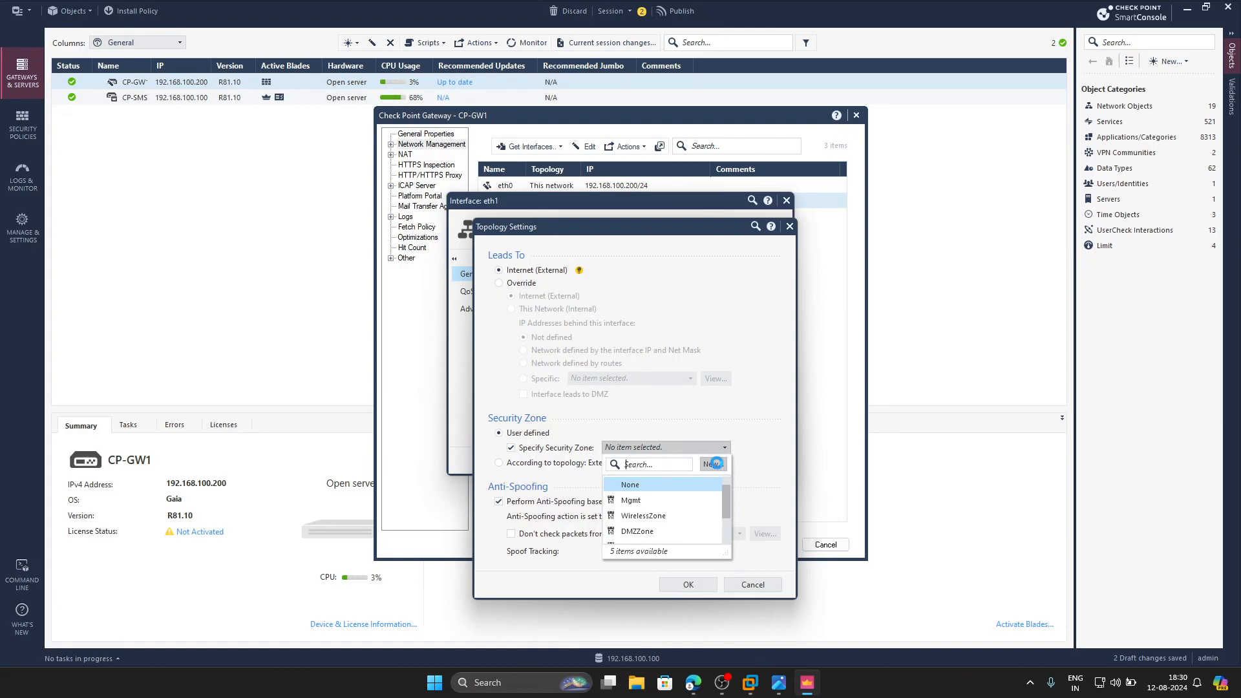
pyautogui.click(713, 464)
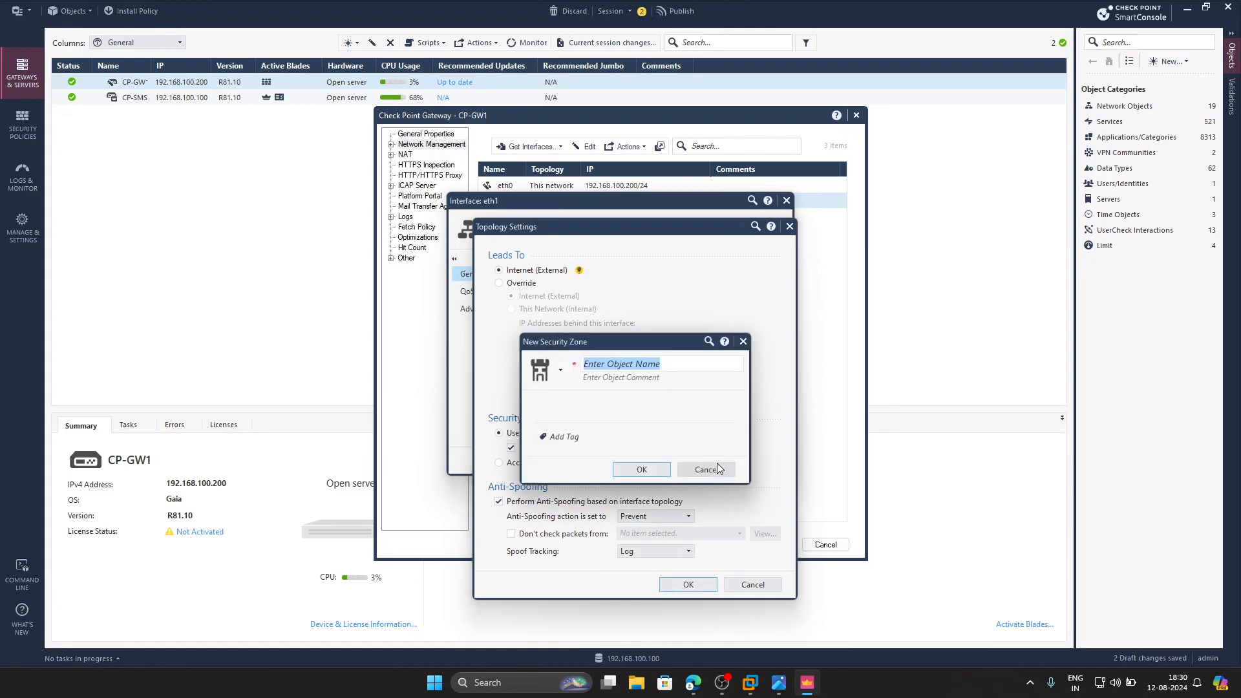
pyautogui.write('Out')
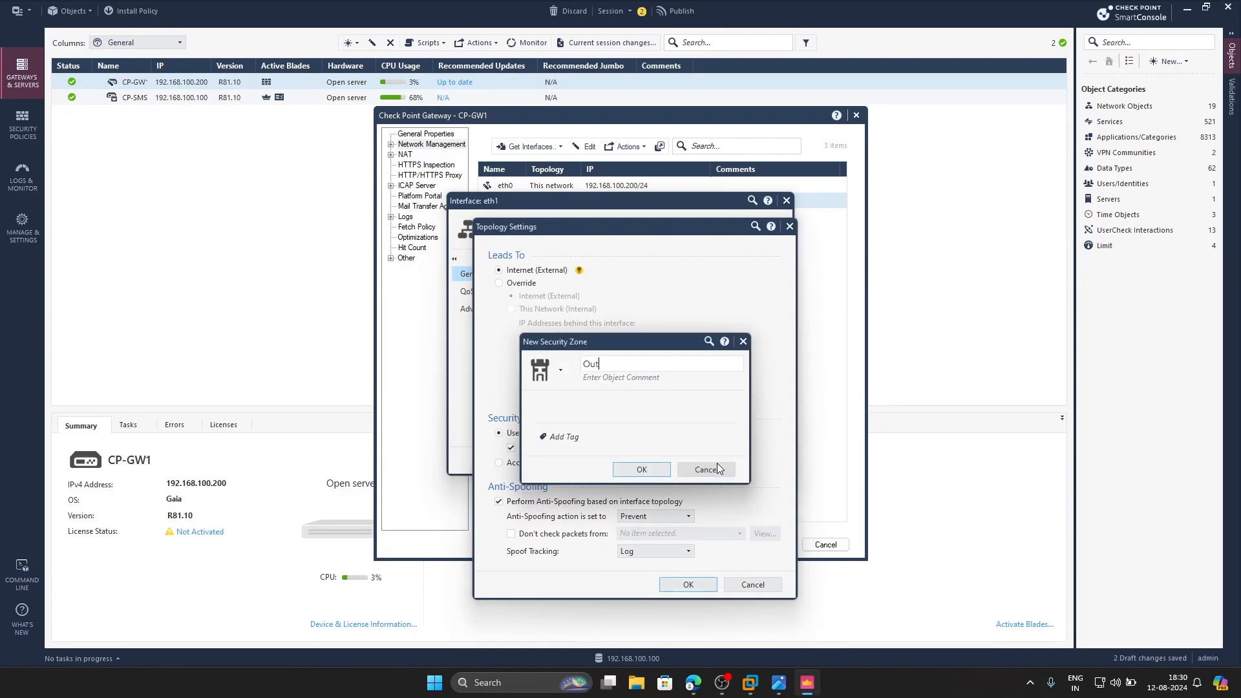
pyautogui.write('side')
pyautogui.click(651, 472)
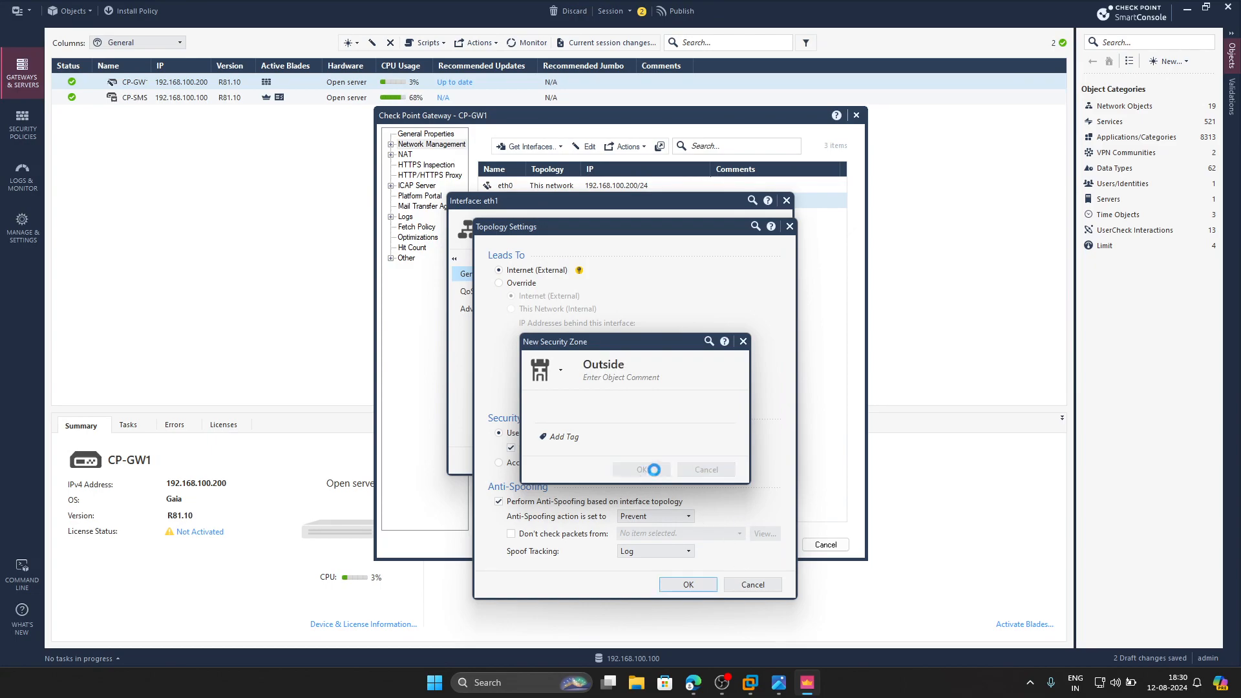
pyautogui.click(676, 584)
pyautogui.click(662, 463)
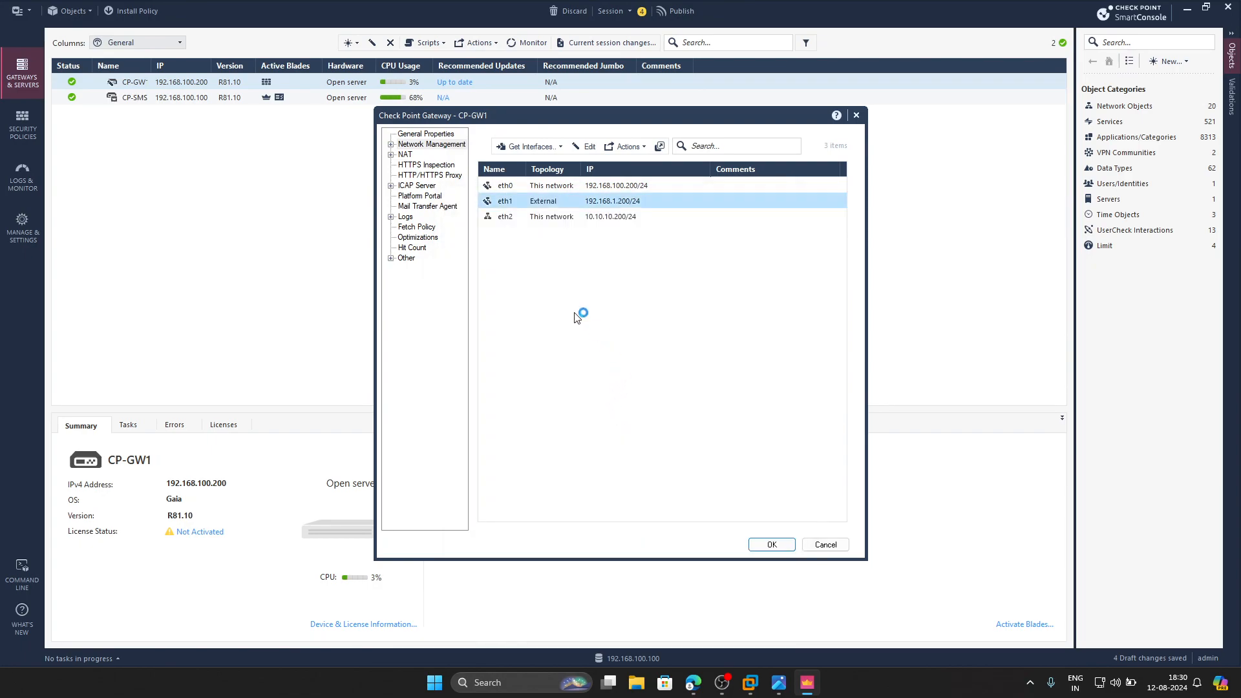
# - Create a user-defined security zone named Inside for interface eth2 and save the CP-GW1 gateway properties
pyautogui.click(530, 220)
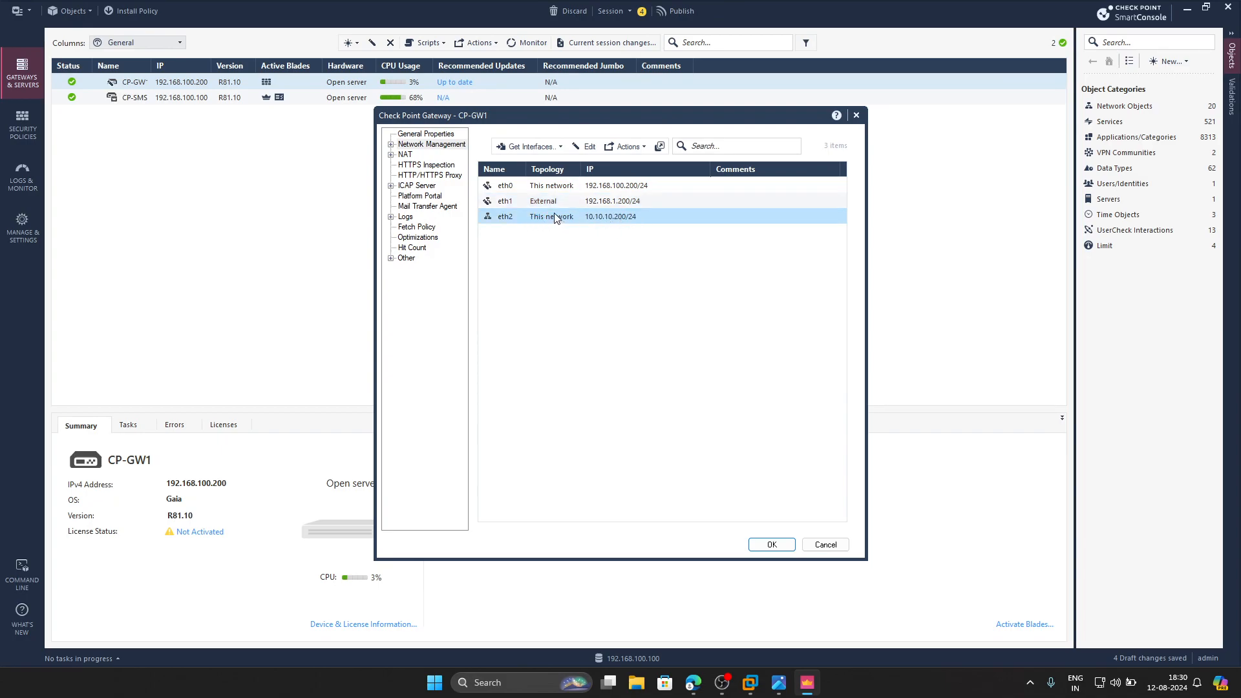
pyautogui.doubleClick(579, 216)
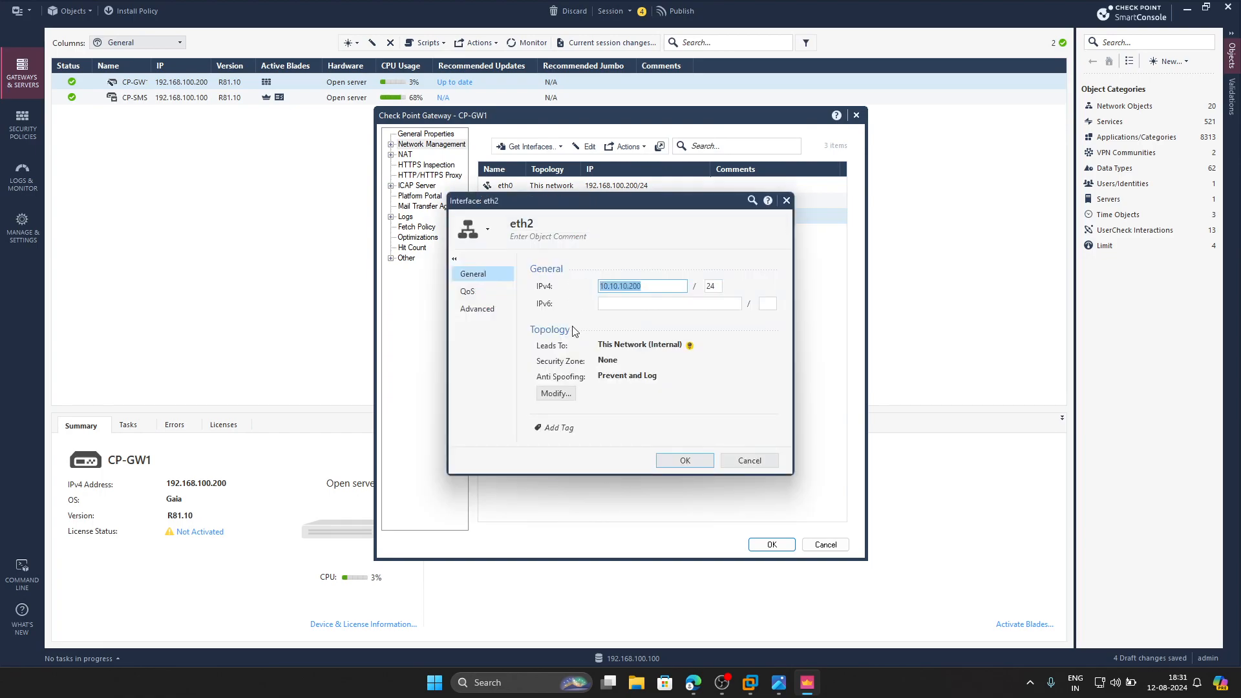
pyautogui.click(554, 394)
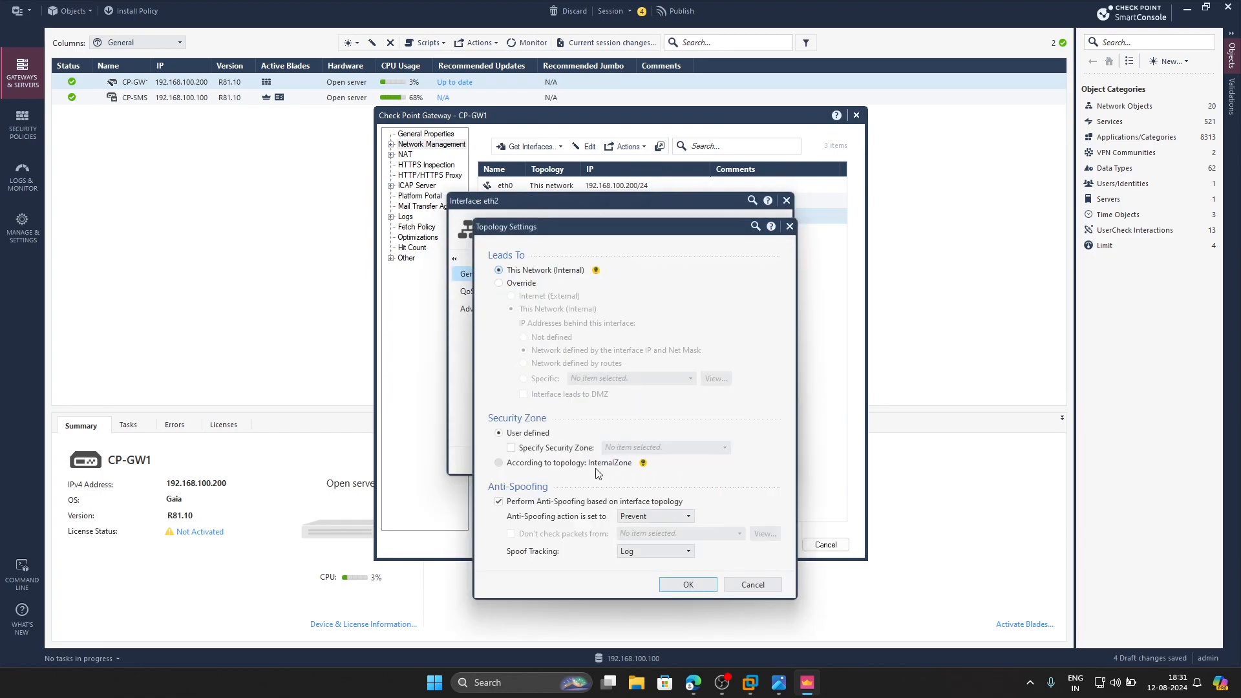
pyautogui.click(537, 452)
pyautogui.click(656, 447)
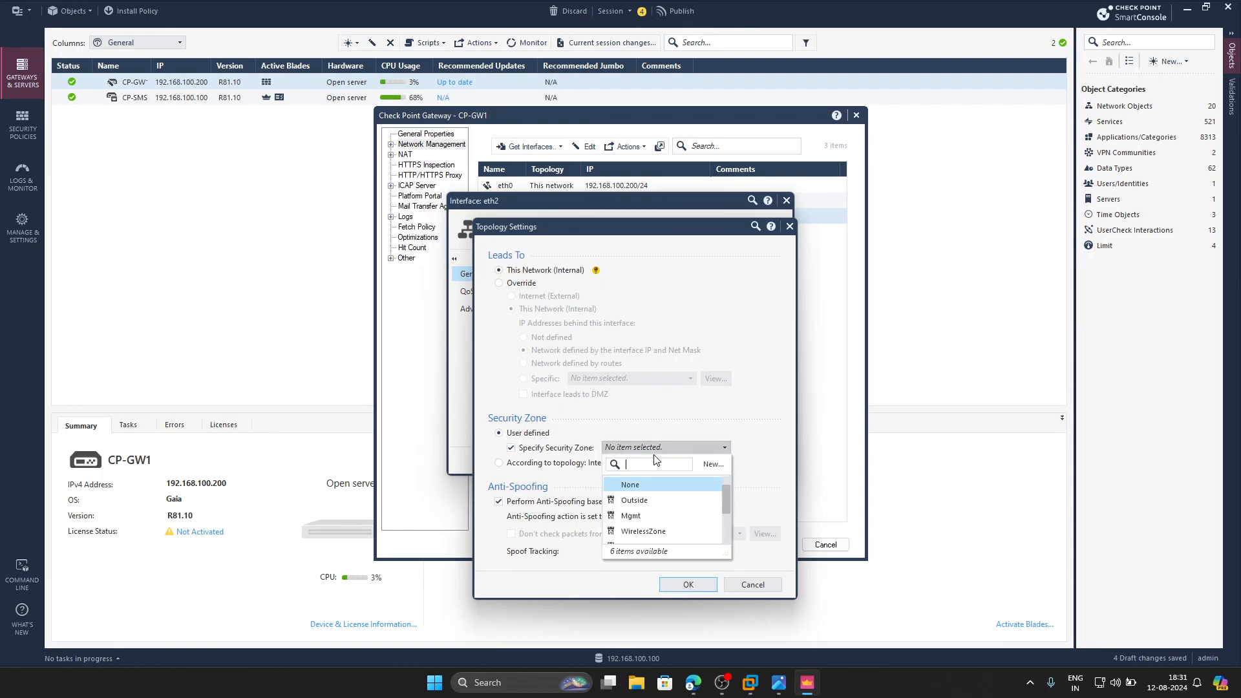
pyautogui.click(711, 463)
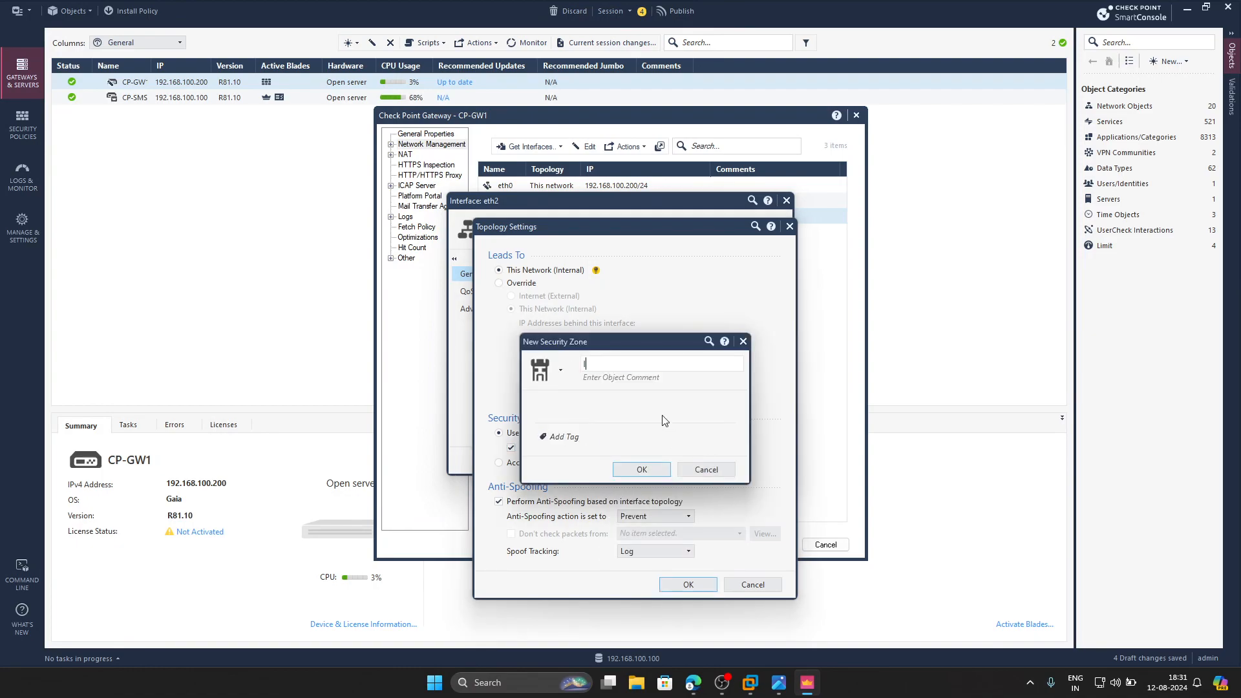
pyautogui.write('Inside')
pyautogui.click(655, 467)
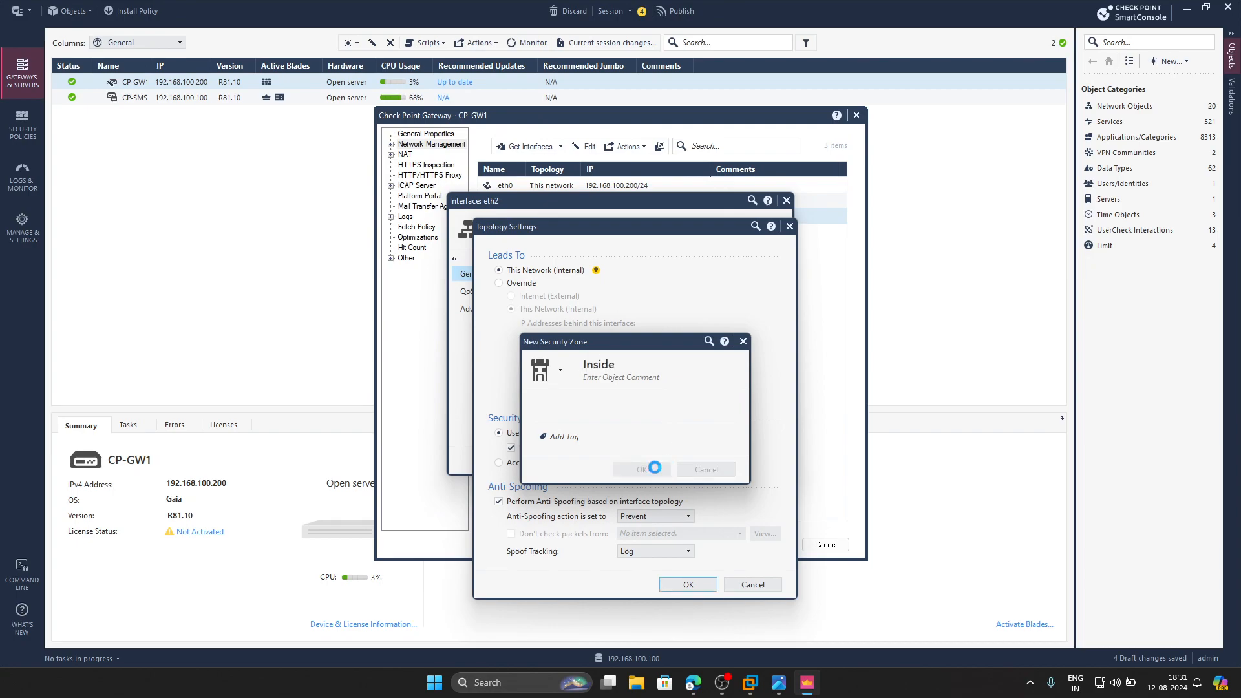
pyautogui.click(672, 585)
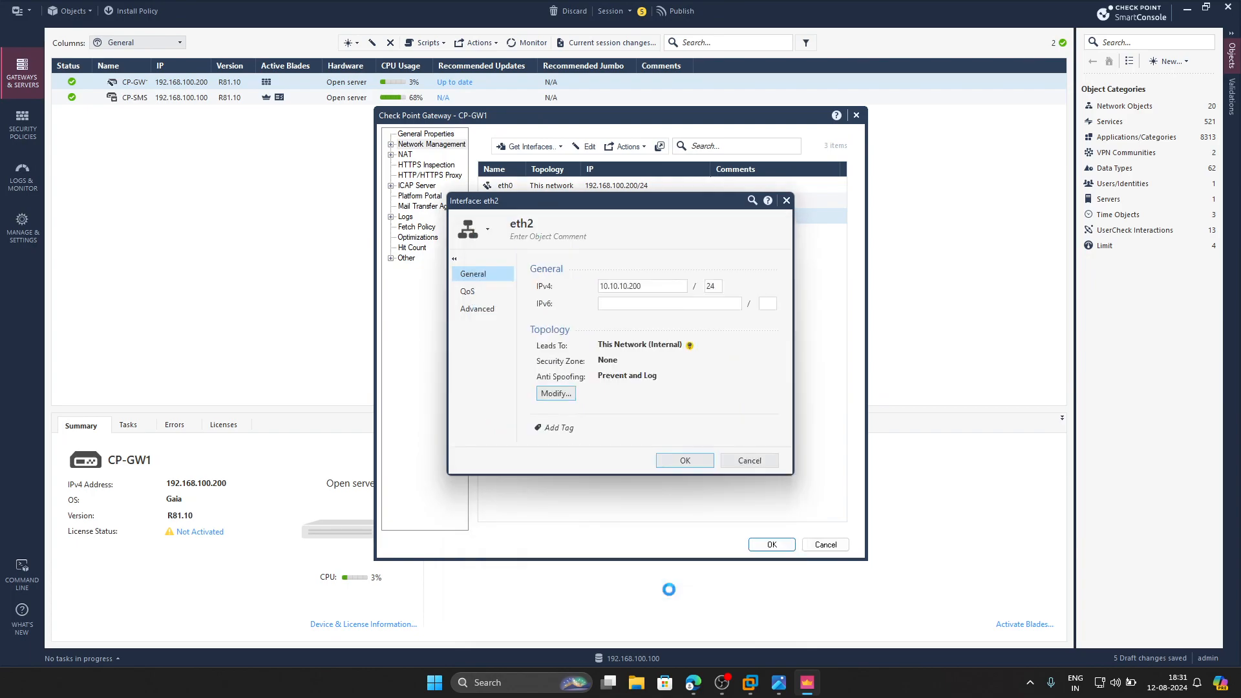
pyautogui.click(666, 461)
pyautogui.click(773, 544)
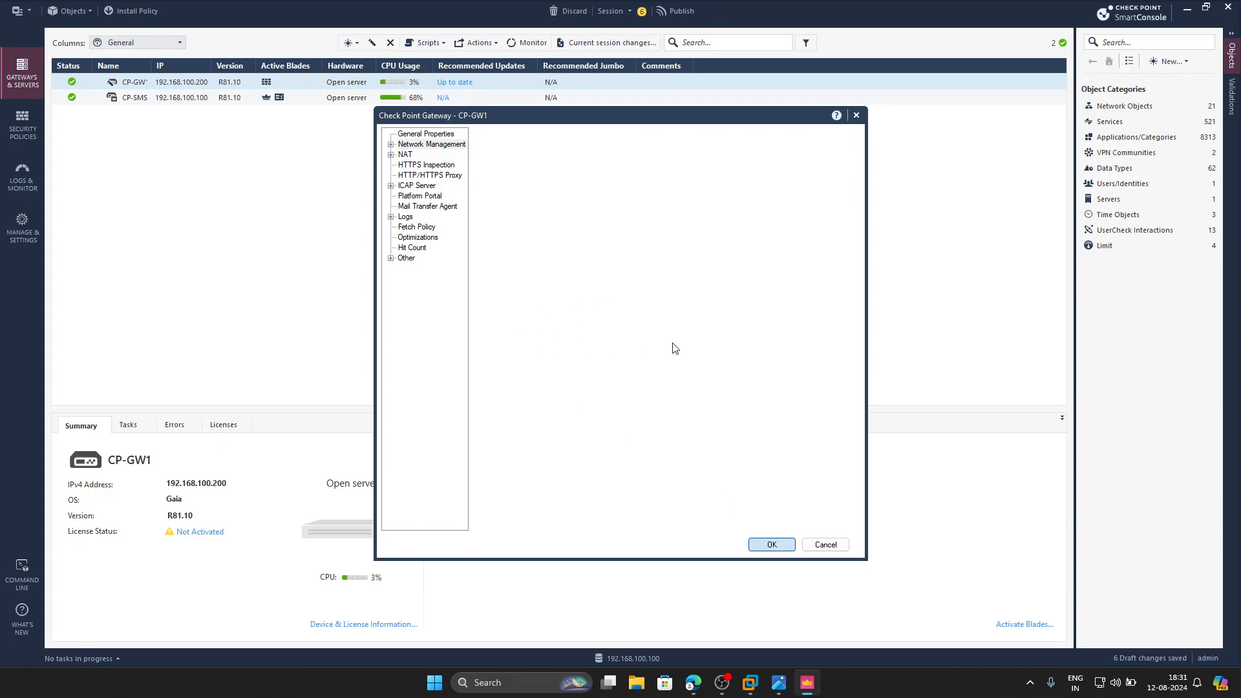
# - Publish the session's draft changes to the management server
pyautogui.click(676, 11)
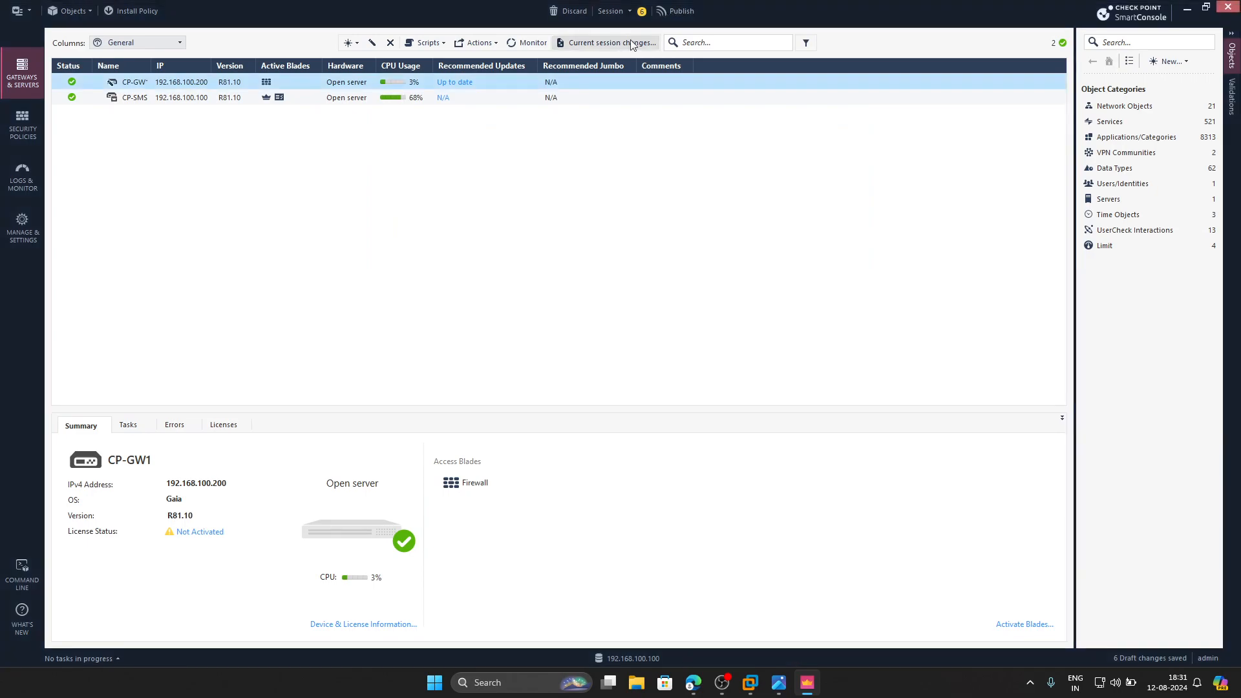
pyautogui.click(678, 426)
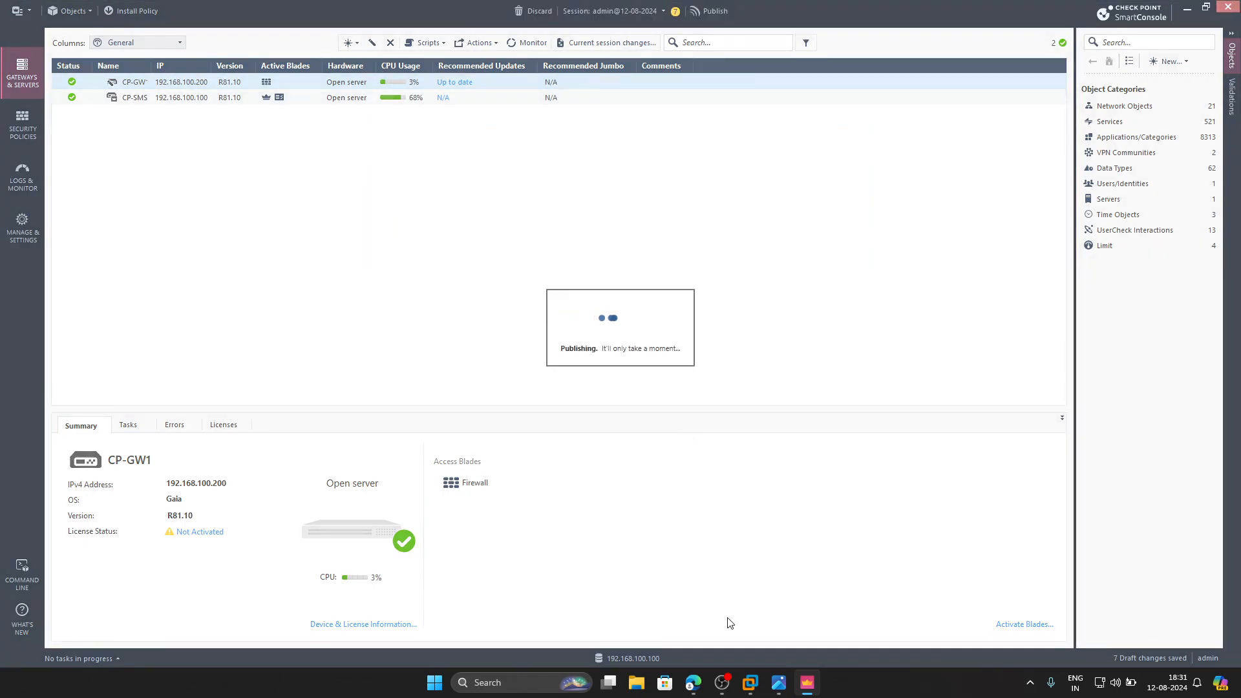
# - Switch to the handwritten notes image in the photo viewer and read the configuration steps from step 5 onward
pyautogui.click(779, 682)
pyautogui.scroll(-2, 581, 457)
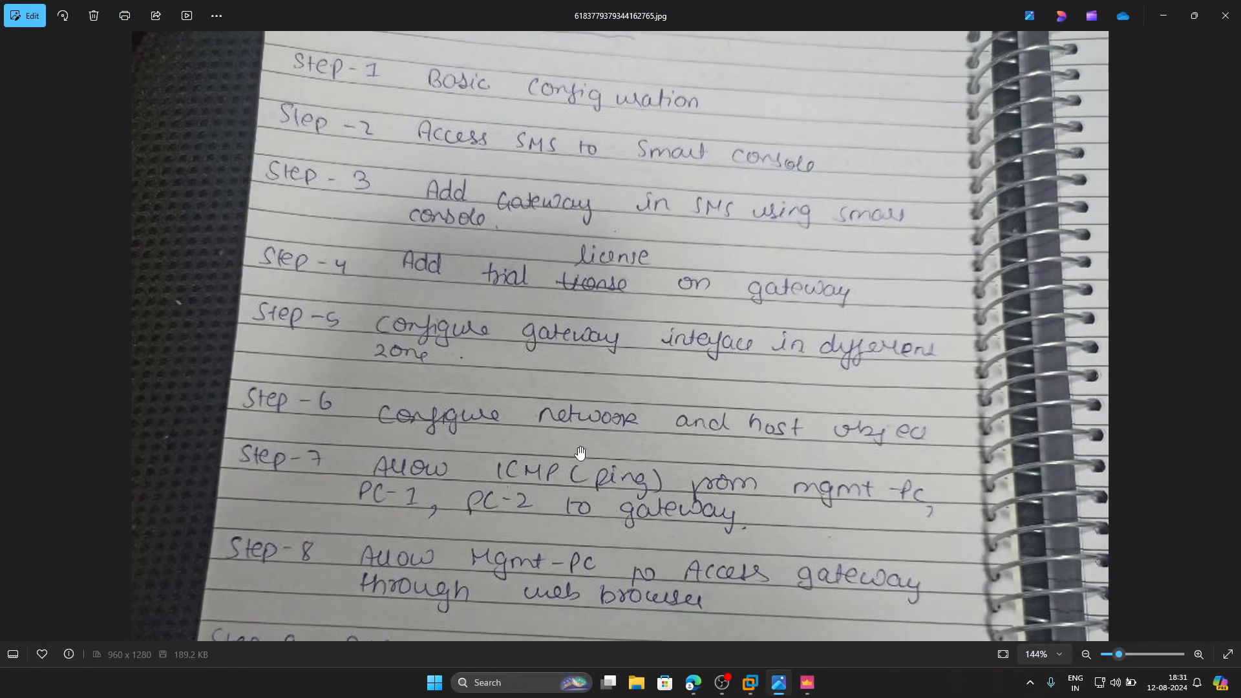
pyautogui.scroll(2, 583, 459)
pyautogui.moveTo(587, 468); pyautogui.dragTo(583, 336)
pyautogui.scroll(2, 582, 334)
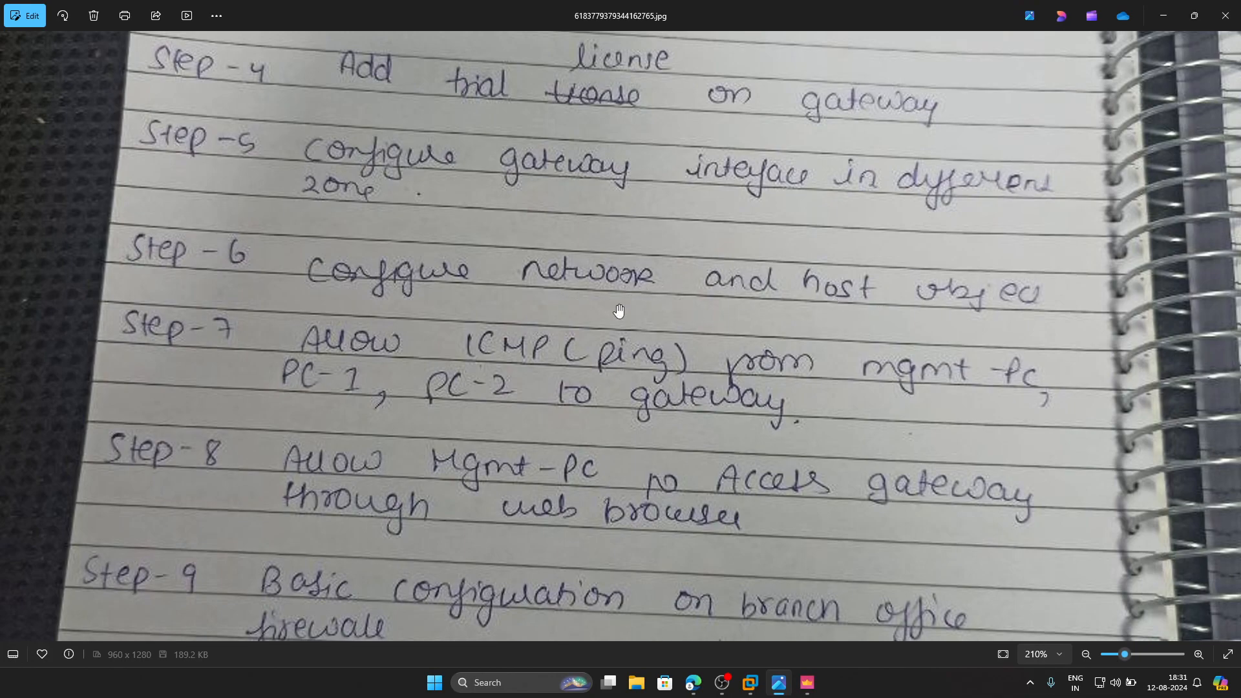
# - Switch to the PNETLab topology in the browser and move the LAN-172.16.10.0/24 label above the link between CP-GW3 and its switch
pyautogui.click(694, 683)
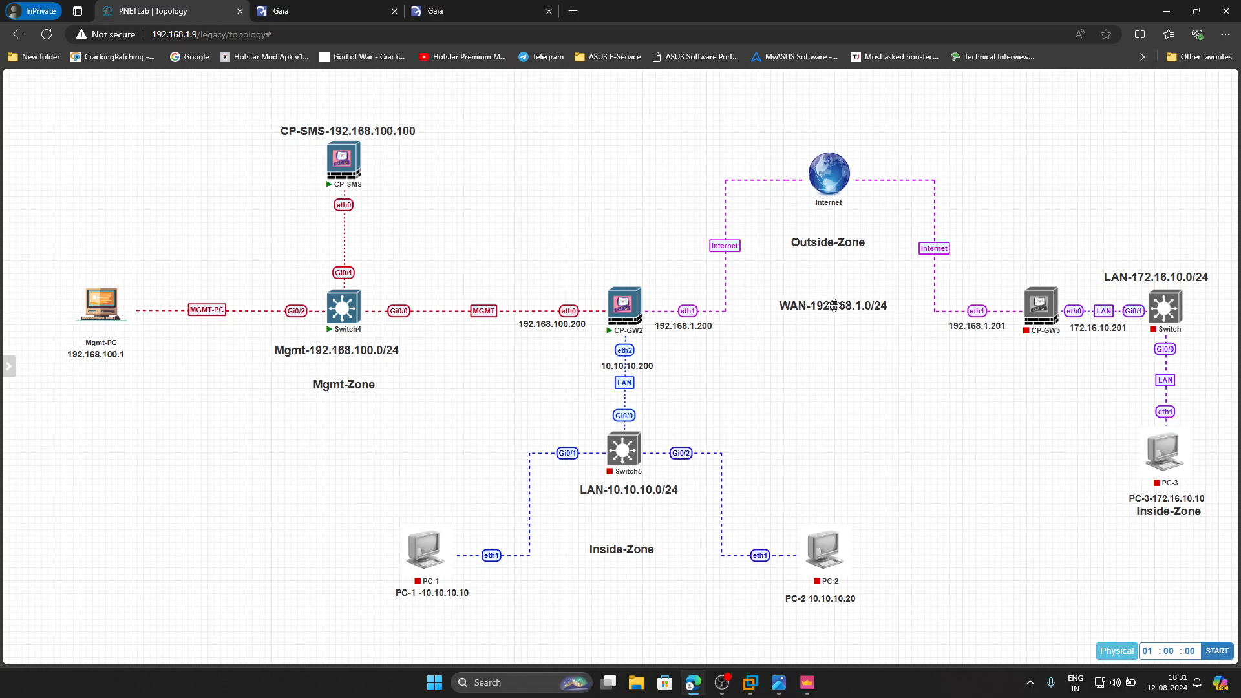
pyautogui.moveTo(1166, 278); pyautogui.dragTo(1121, 266)
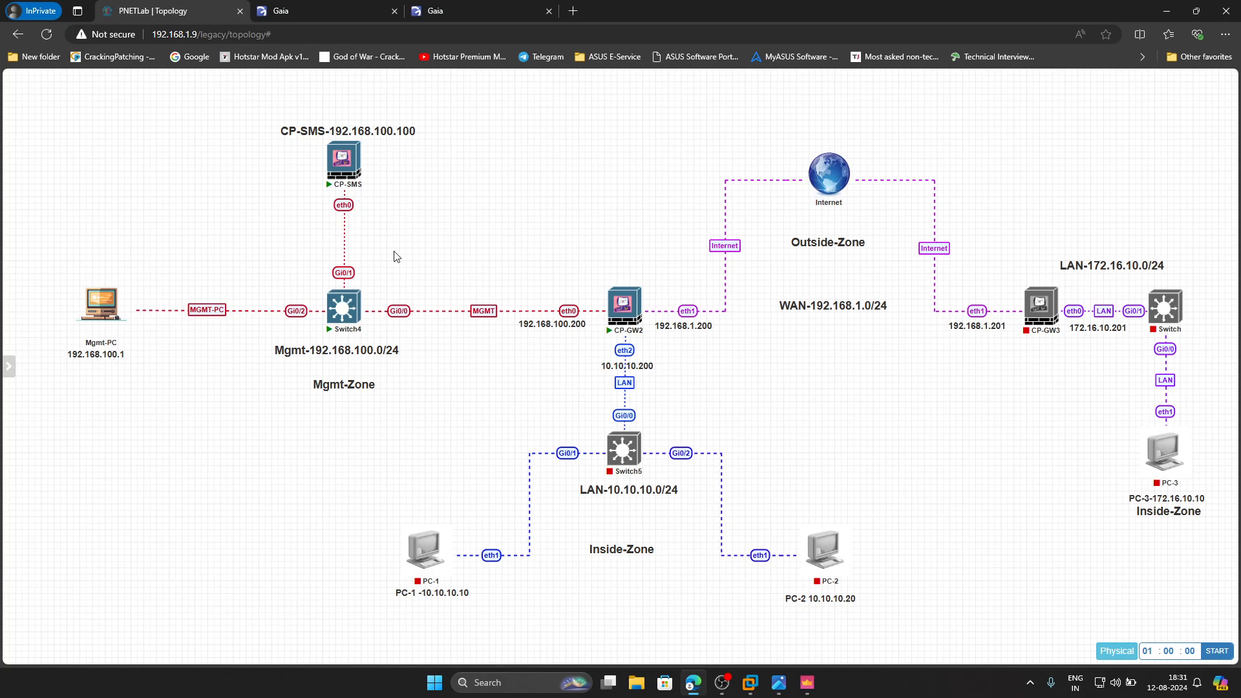
# - Return to SmartConsole and create a network object named Mgmt-192.168.100.0/24 with network address 192.168.100.0 and net mask 255.255.255.0
pyautogui.click(807, 683)
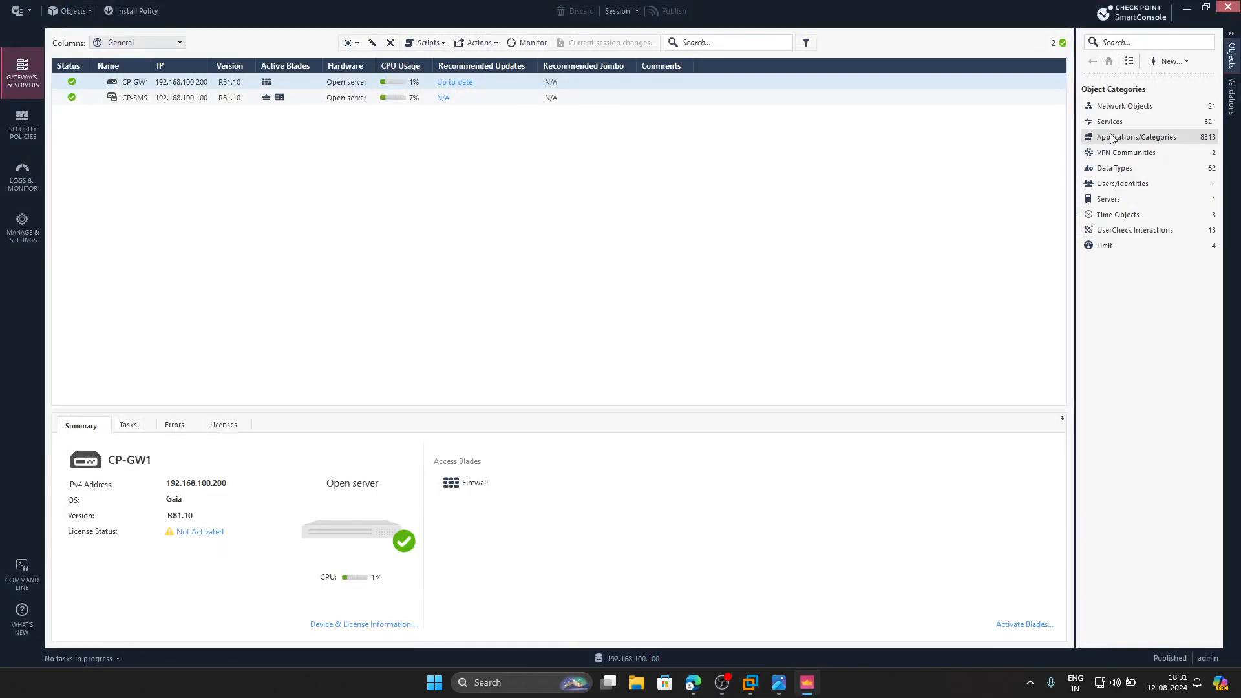
pyautogui.click(1169, 64)
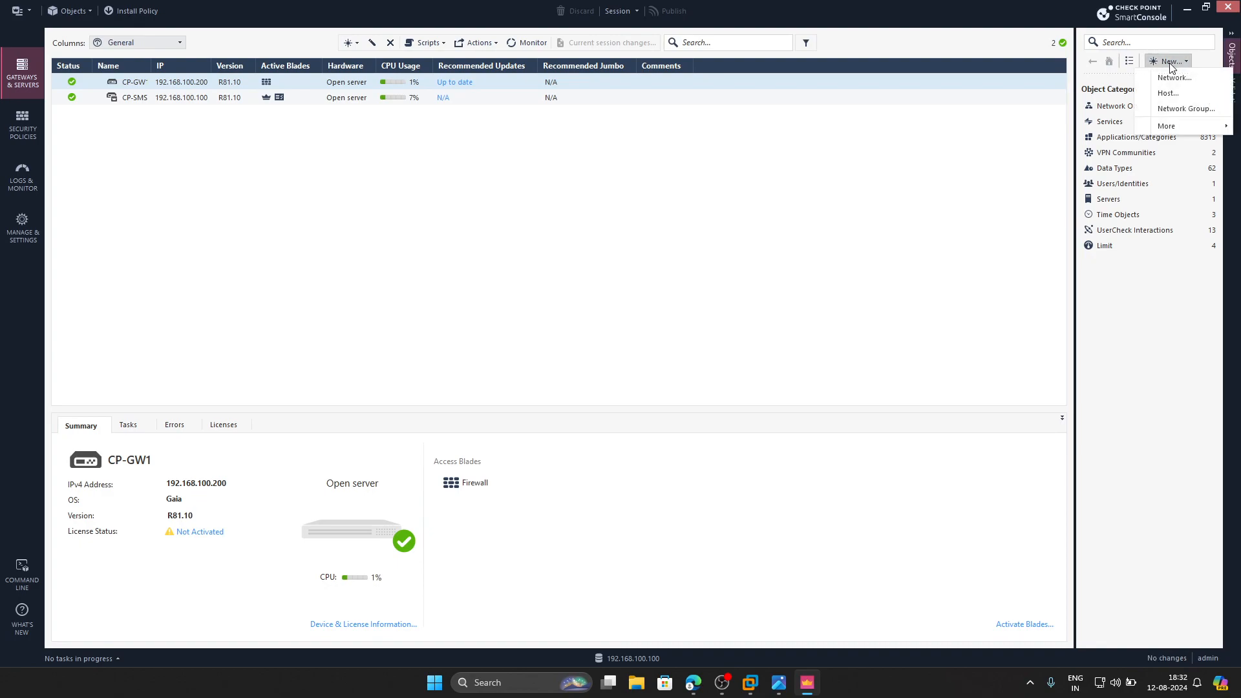
pyautogui.click(1165, 78)
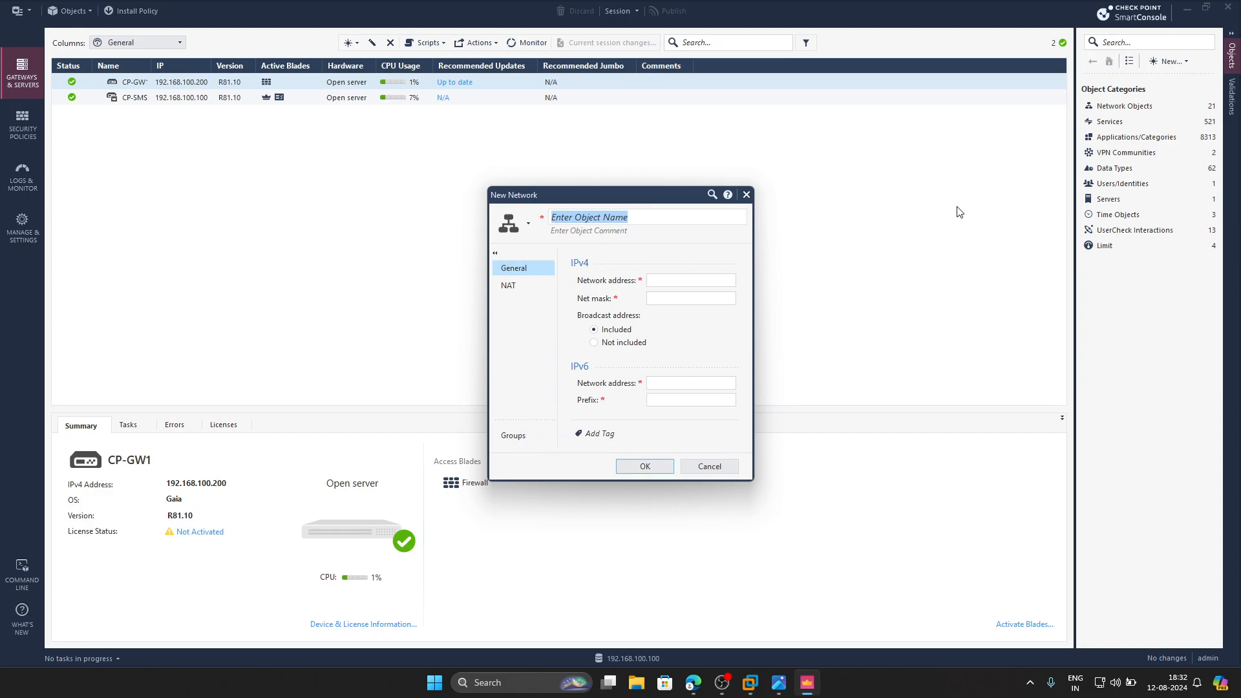
pyautogui.write('Mgm')
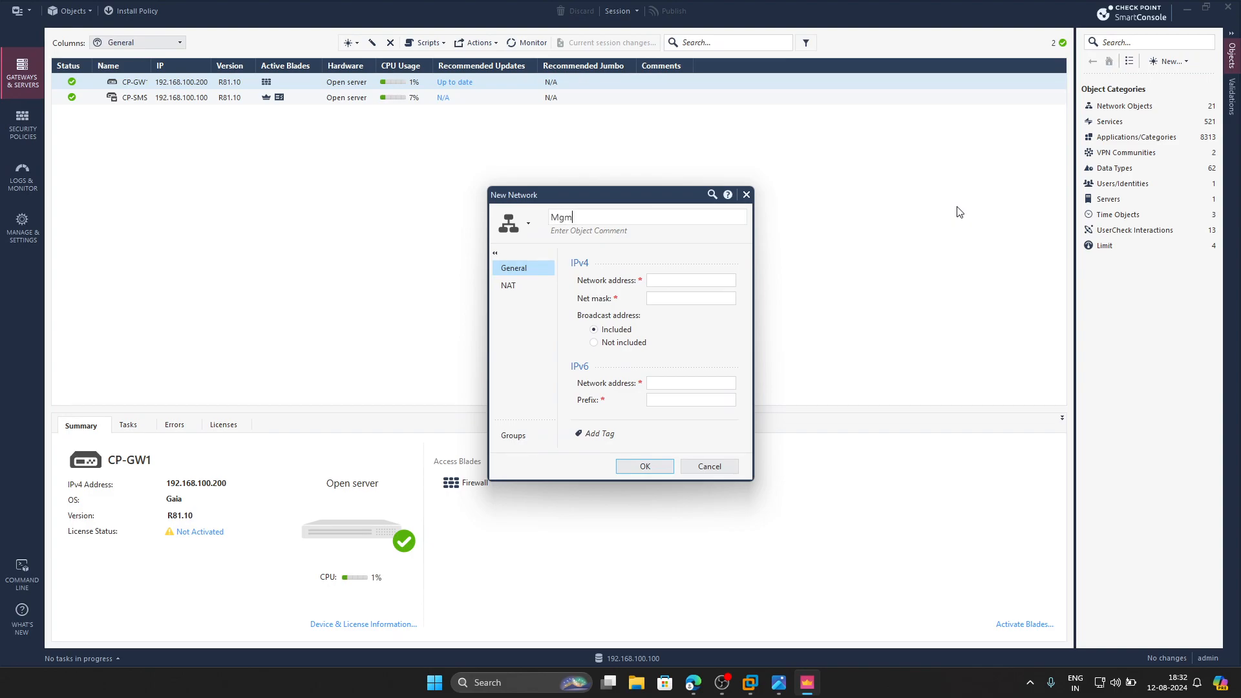
pyautogui.write('t-192.168.100.0/24')
pyautogui.click(681, 281)
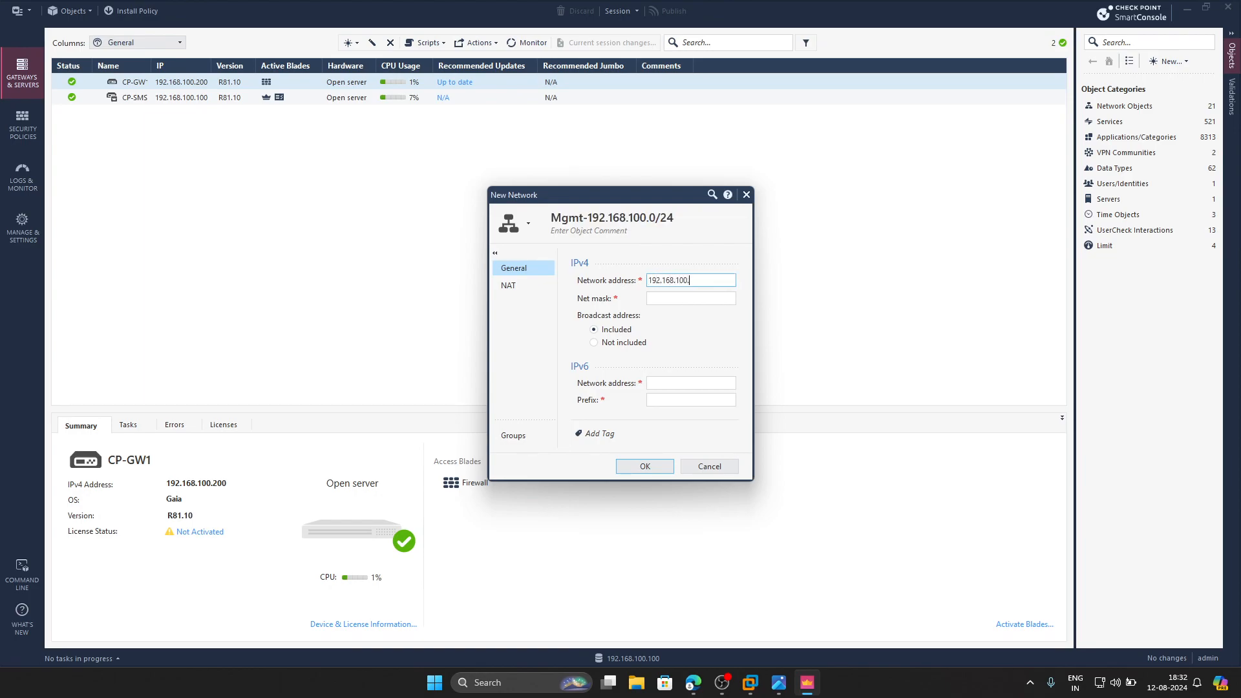
pyautogui.click(696, 295)
pyautogui.write('255.')
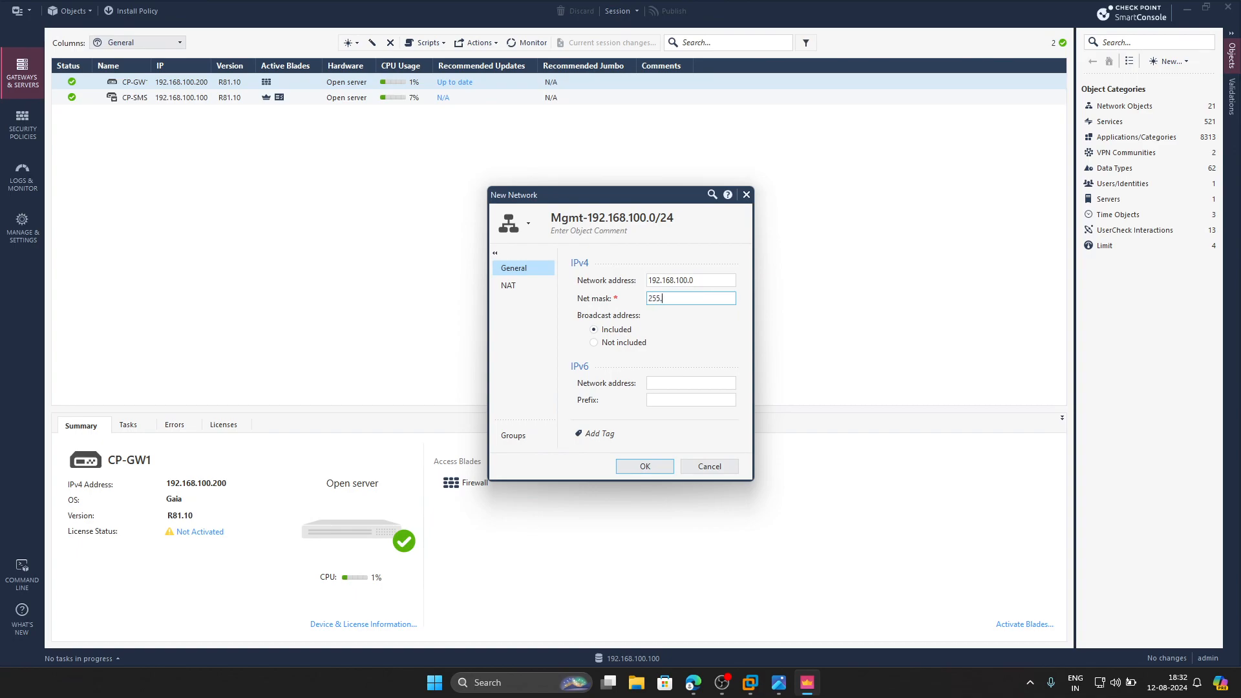
pyautogui.write('255.255.0')
pyautogui.click(644, 466)
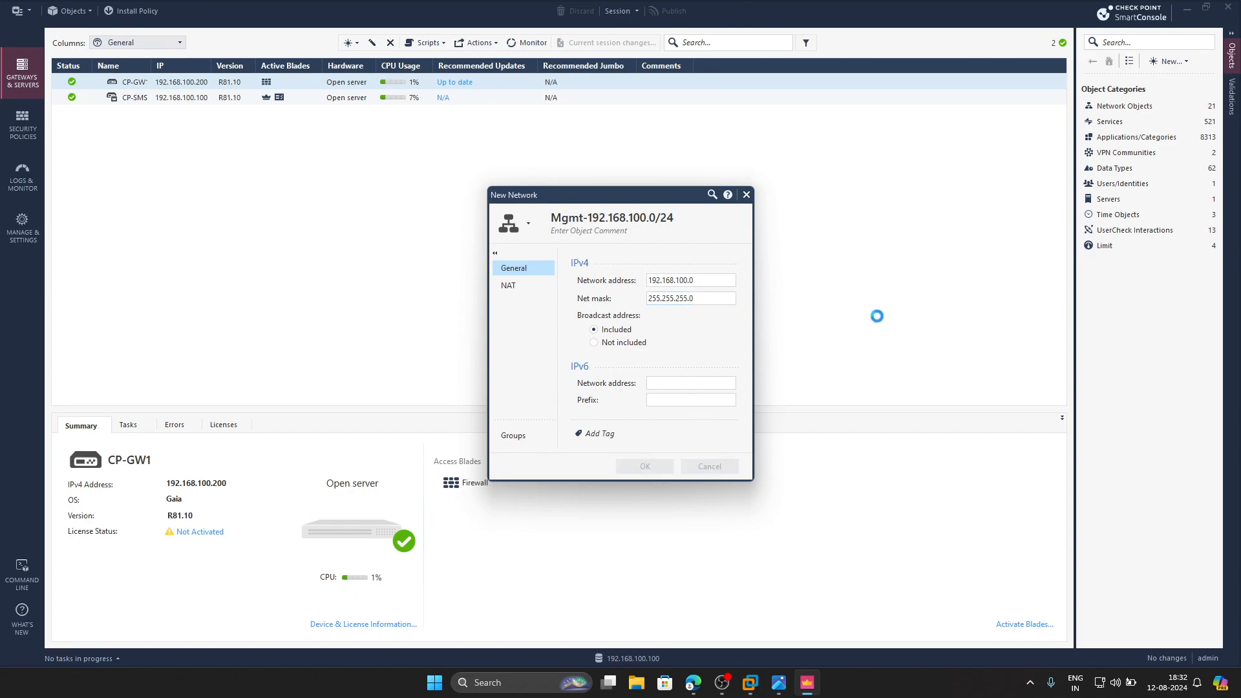
# - Create a network object named LAN-10.10.10.0/24 with network address 10.10.10.0 and net mask 255.255.255.0
pyautogui.click(1179, 62)
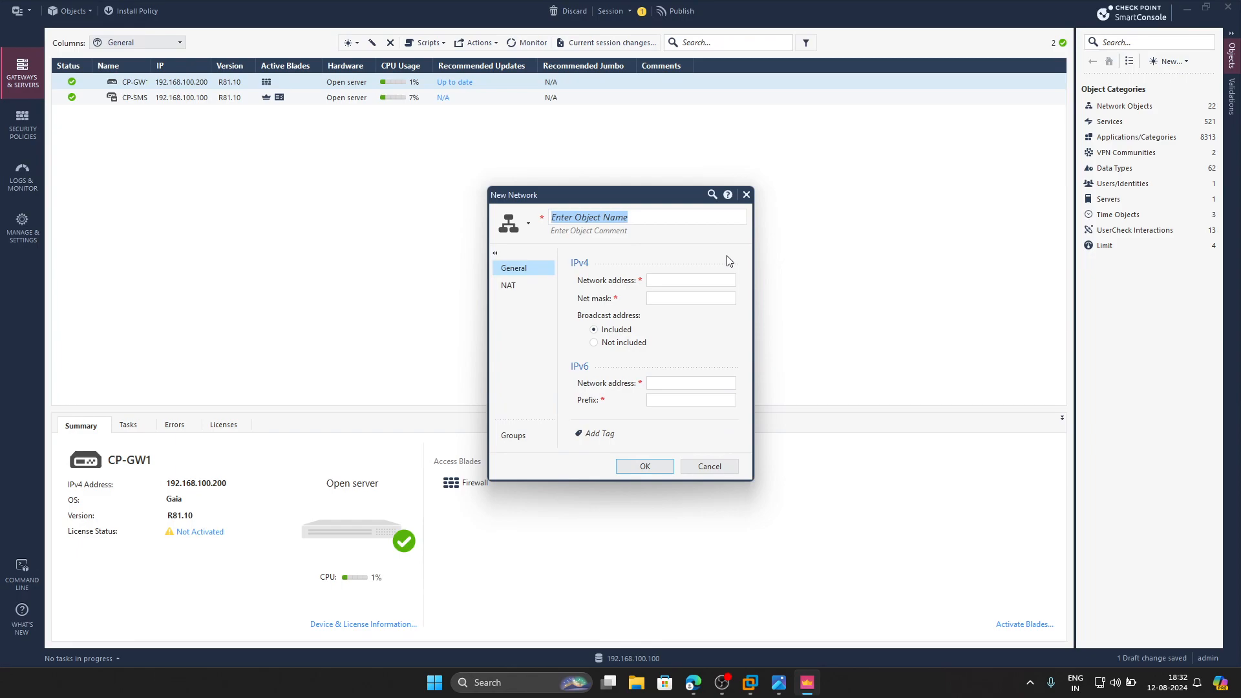
pyautogui.write('LAN-10.10.10.0/24')
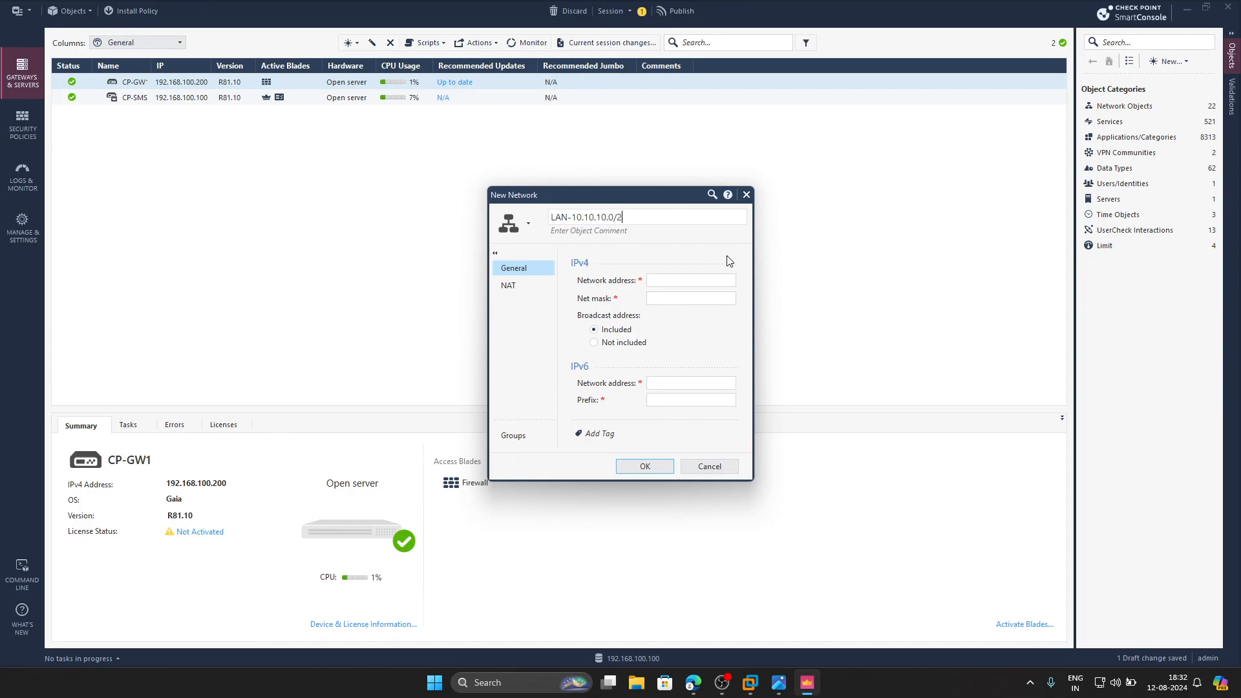
pyautogui.click(706, 283)
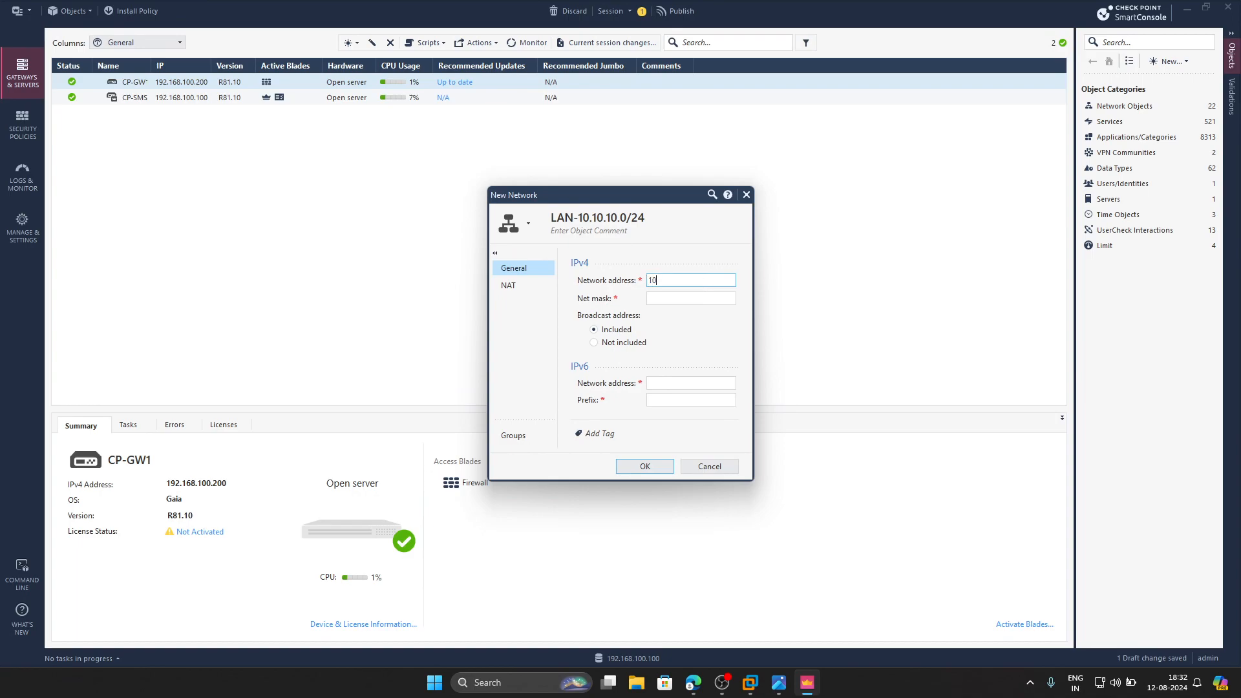
pyautogui.click(702, 299)
pyautogui.write('255.255.255.0')
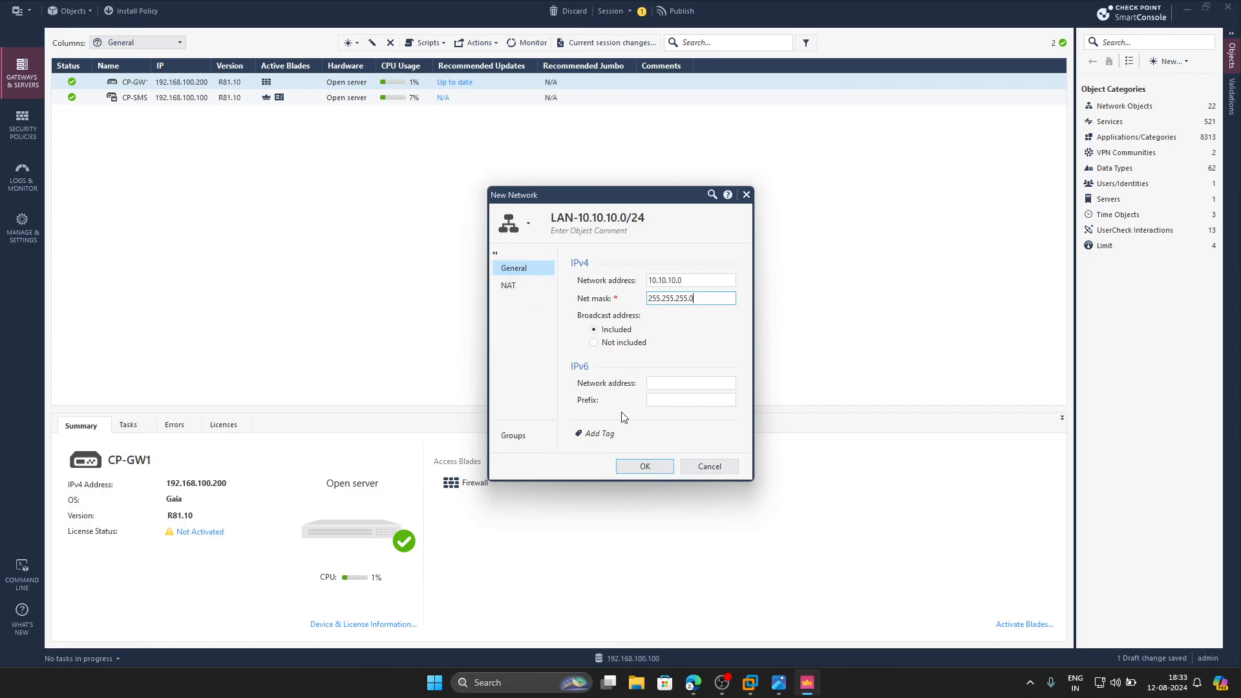
pyautogui.click(656, 469)
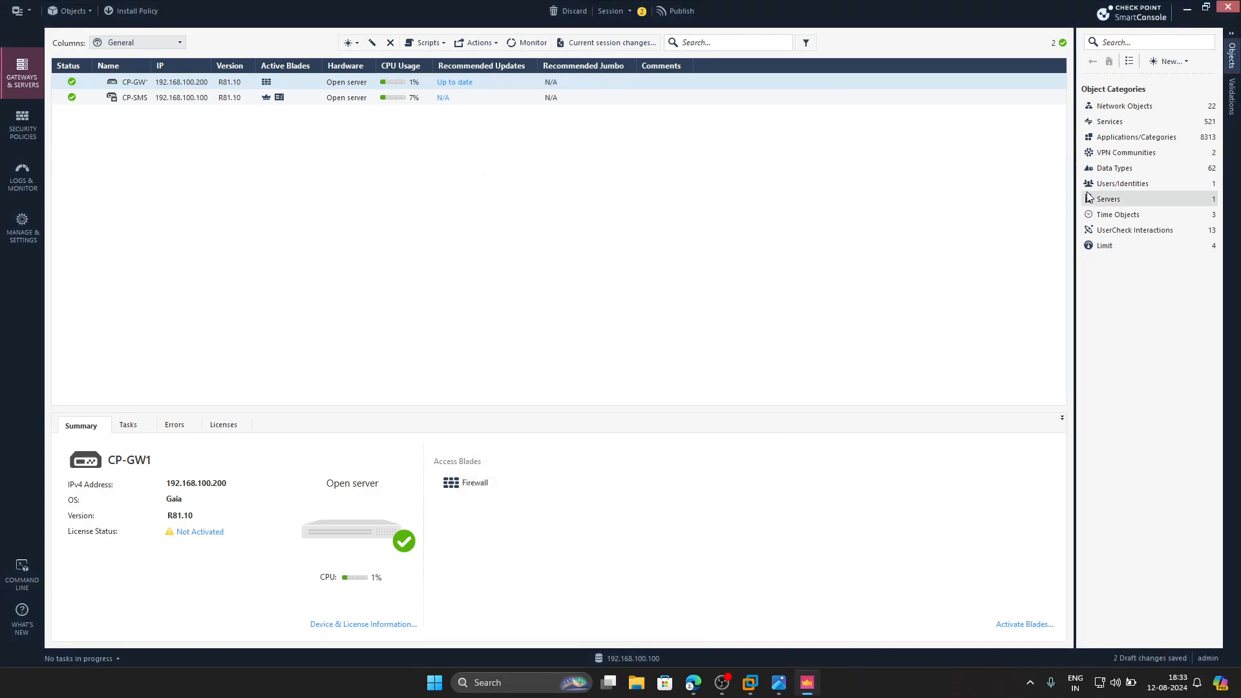
# - Create a network object named WAN-192.168.1.0/24 with network address 192.168.1.0 and net mask 255.255.255.0
pyautogui.click(1169, 61)
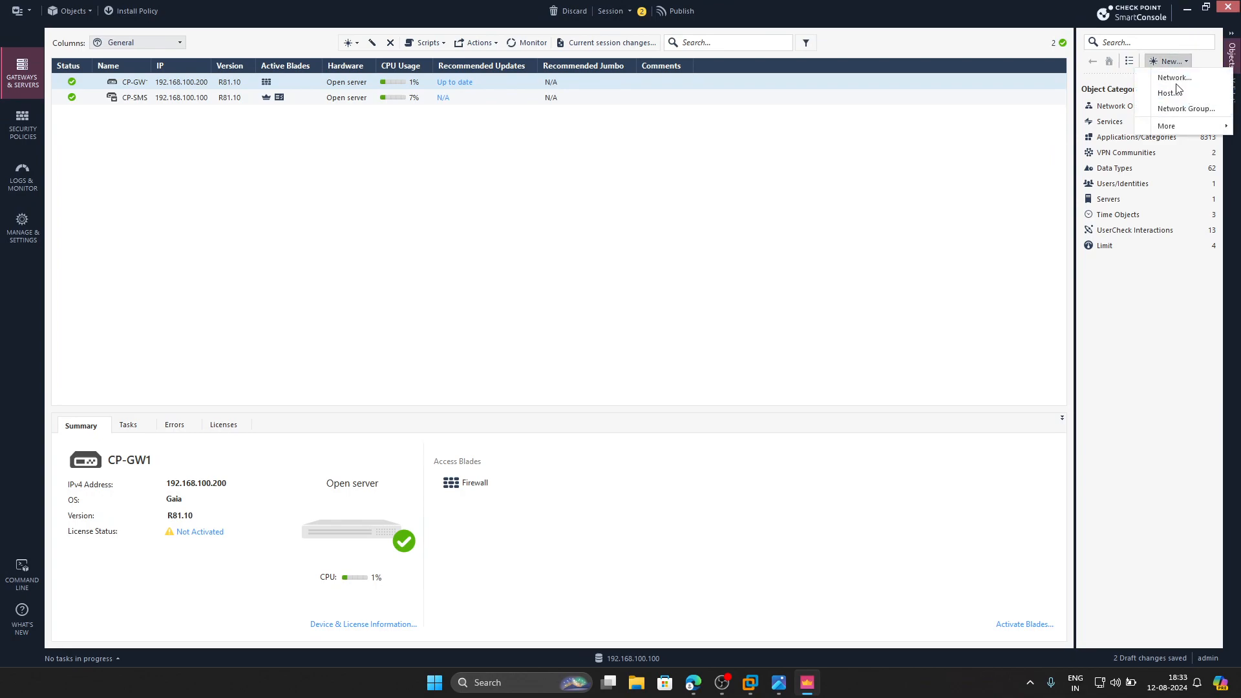
pyautogui.click(1174, 77)
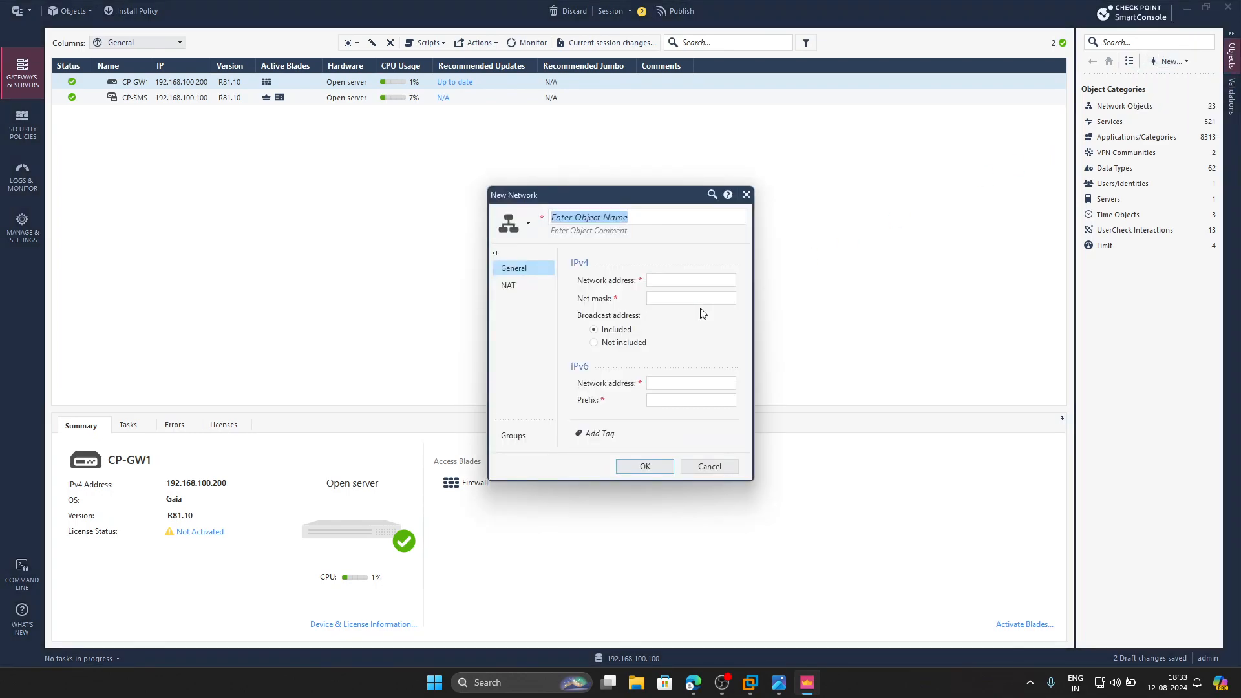
pyautogui.write('WAN')
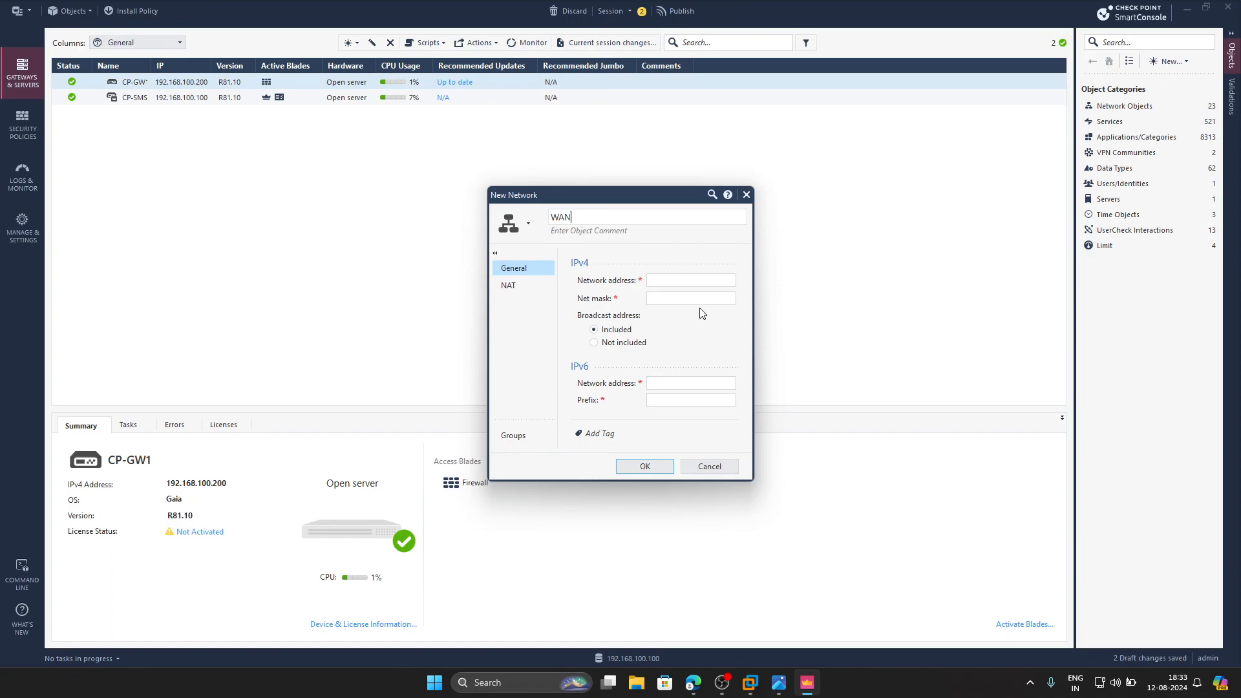
pyautogui.write('-192.168.1.0/24')
pyautogui.click(676, 282)
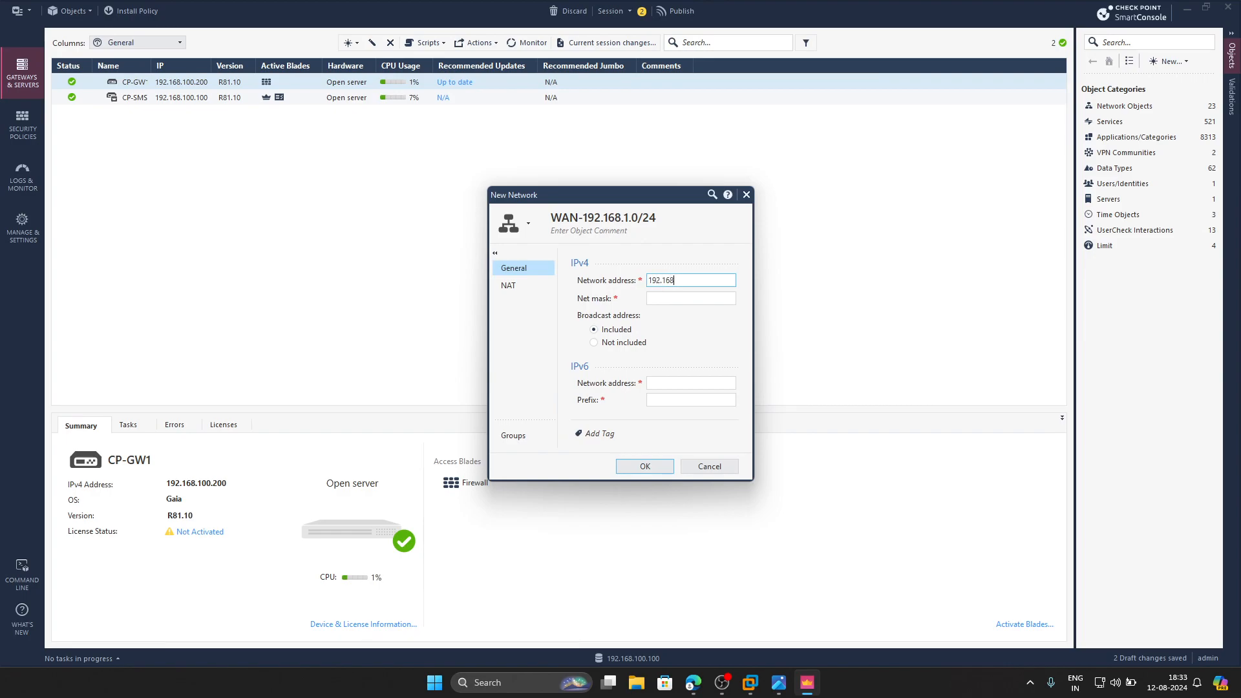
pyautogui.click(686, 297)
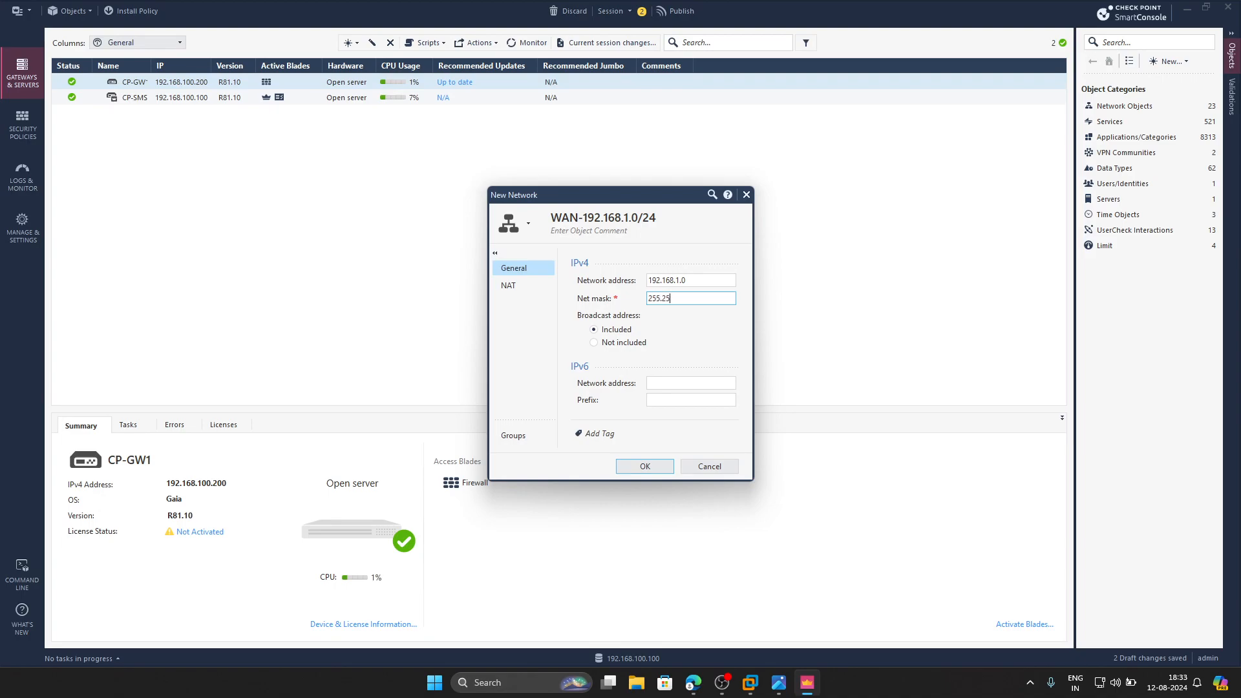
pyautogui.write('255.255.255.0')
pyautogui.click(656, 464)
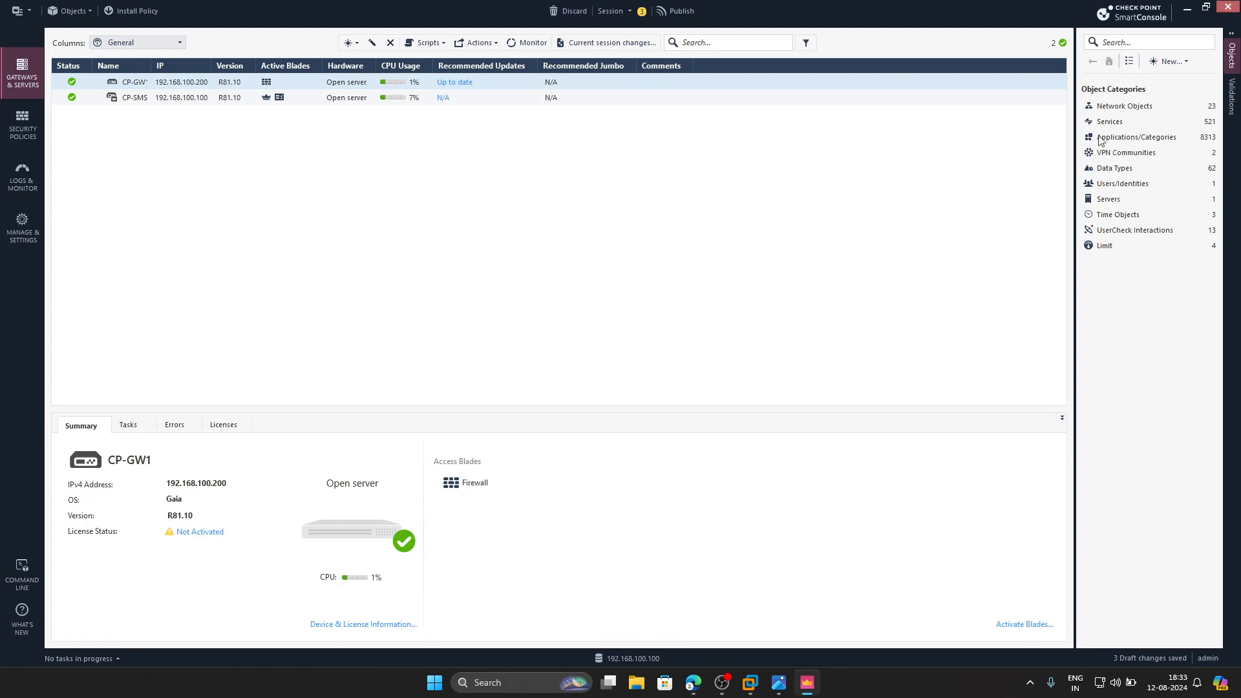
# - Create a network object named Branch-LAN with network address 172.16.10.0 and net mask 255.255.255.0, accepting the duplicate IP
pyautogui.click(1180, 61)
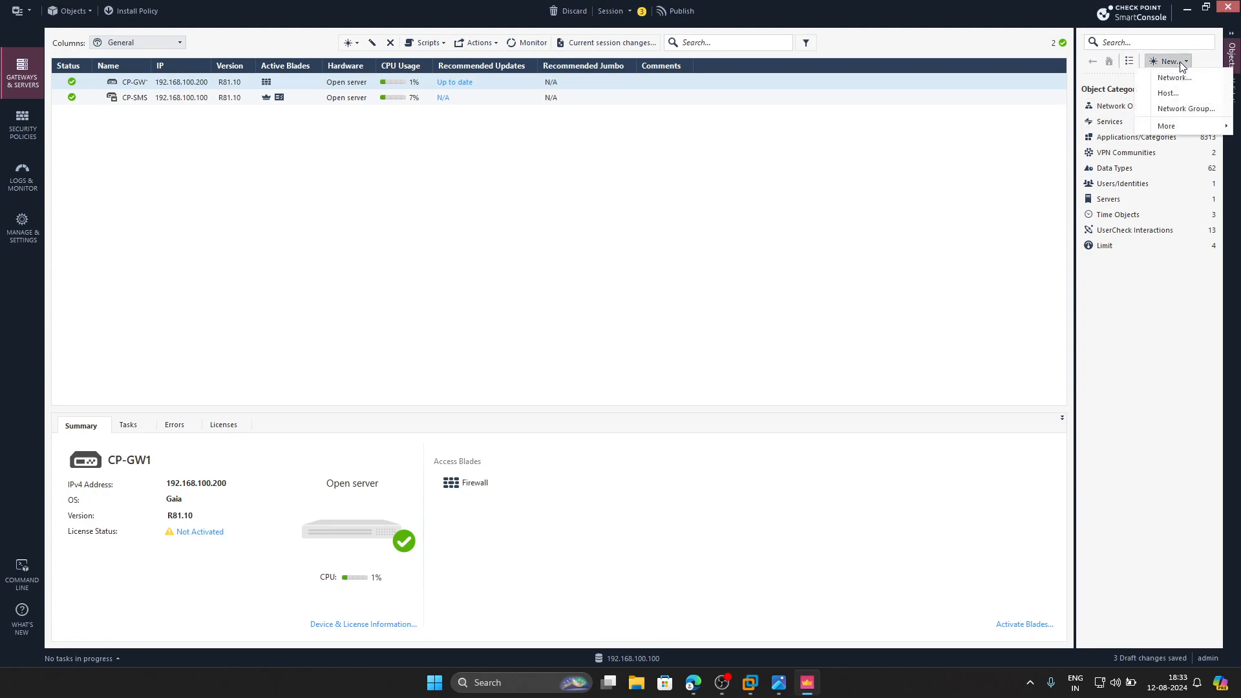
pyautogui.click(1172, 77)
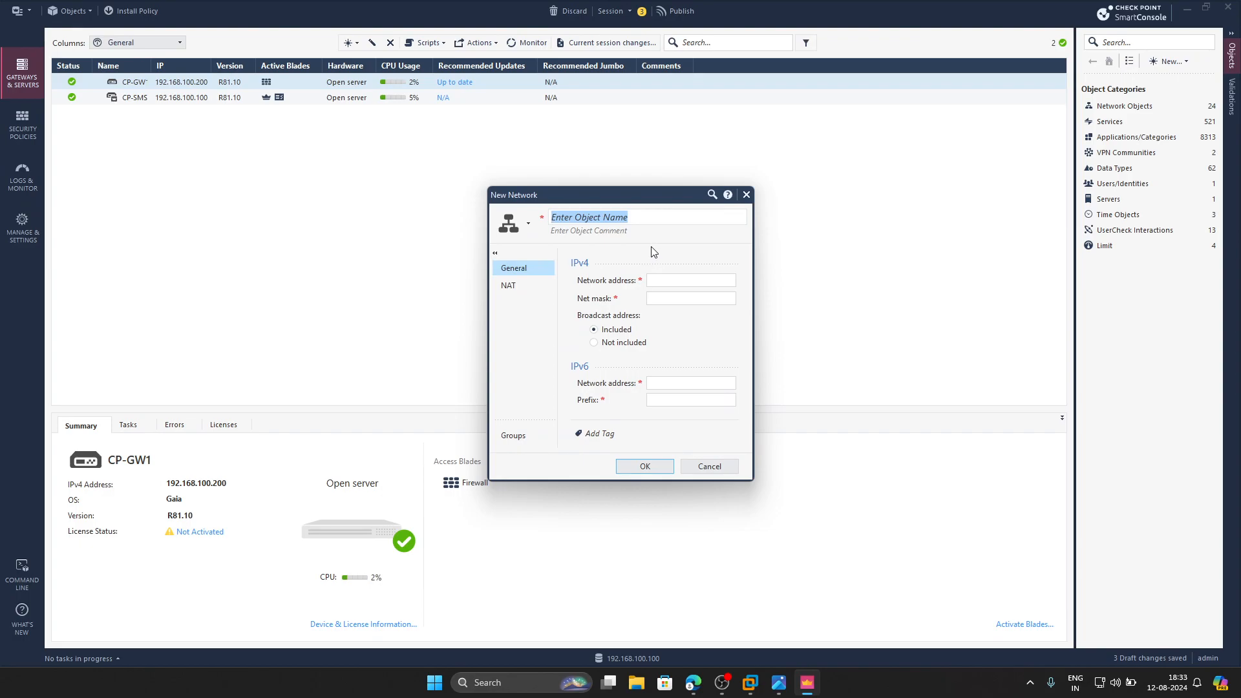
pyautogui.write('Branch-')
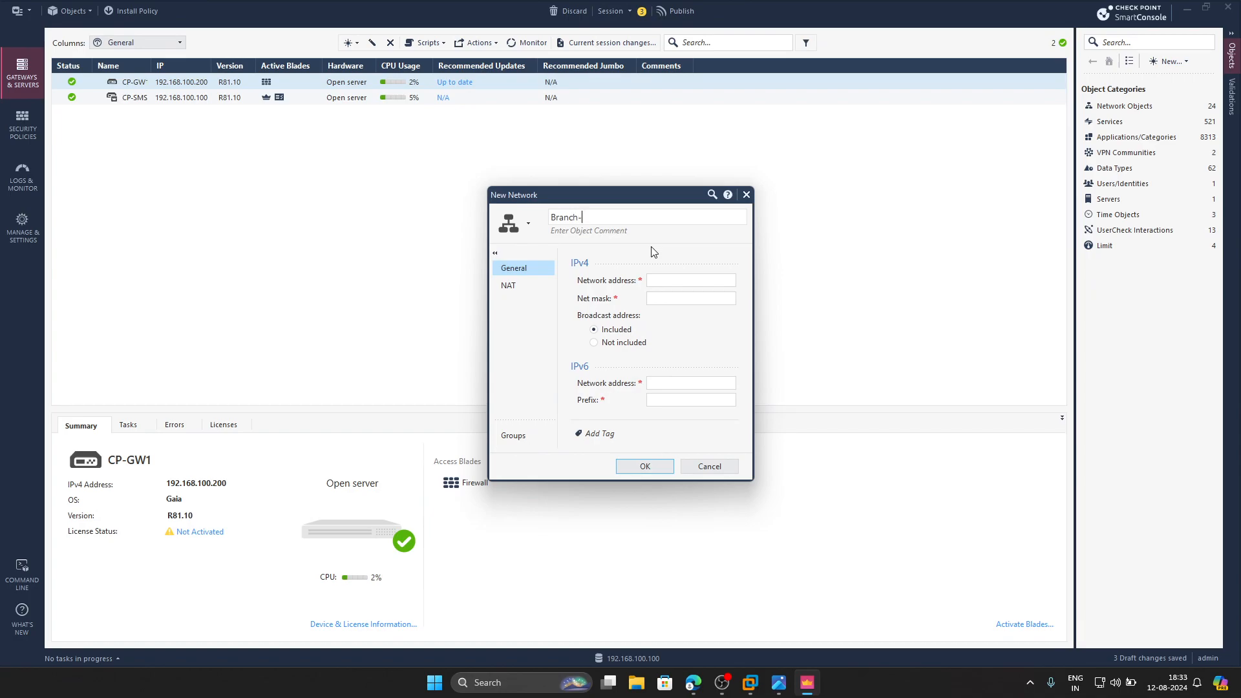
pyautogui.write('LAN')
pyautogui.click(667, 279)
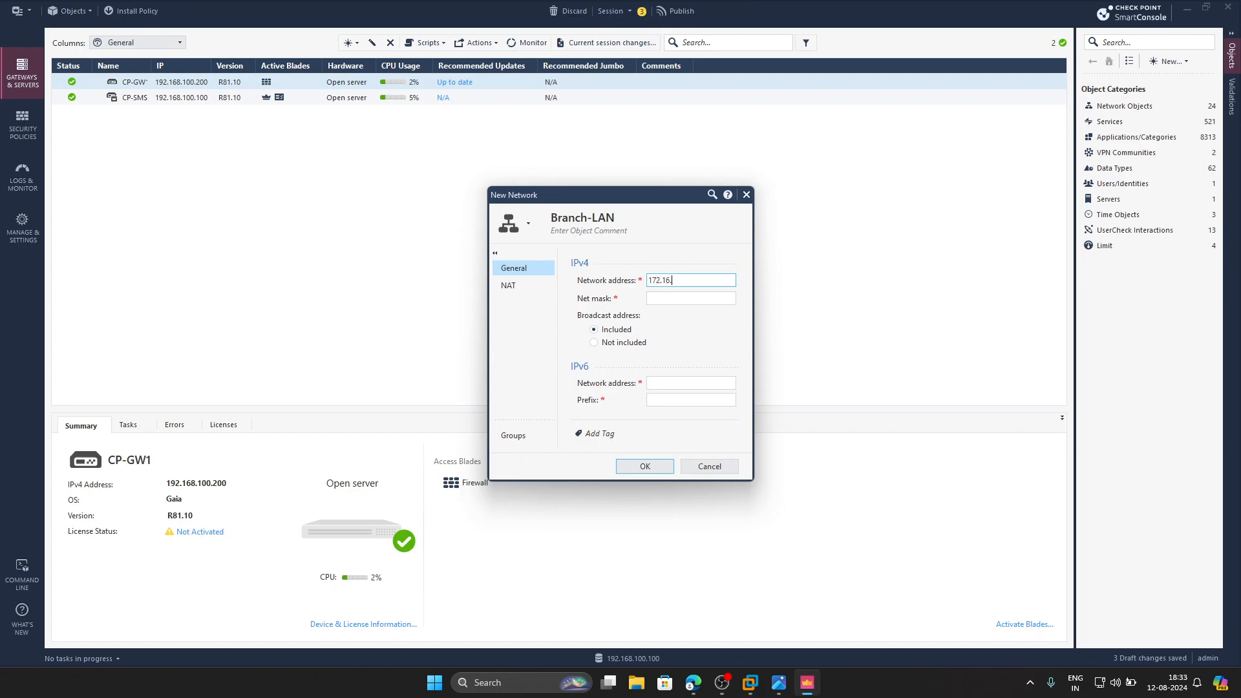
pyautogui.press('Tab')
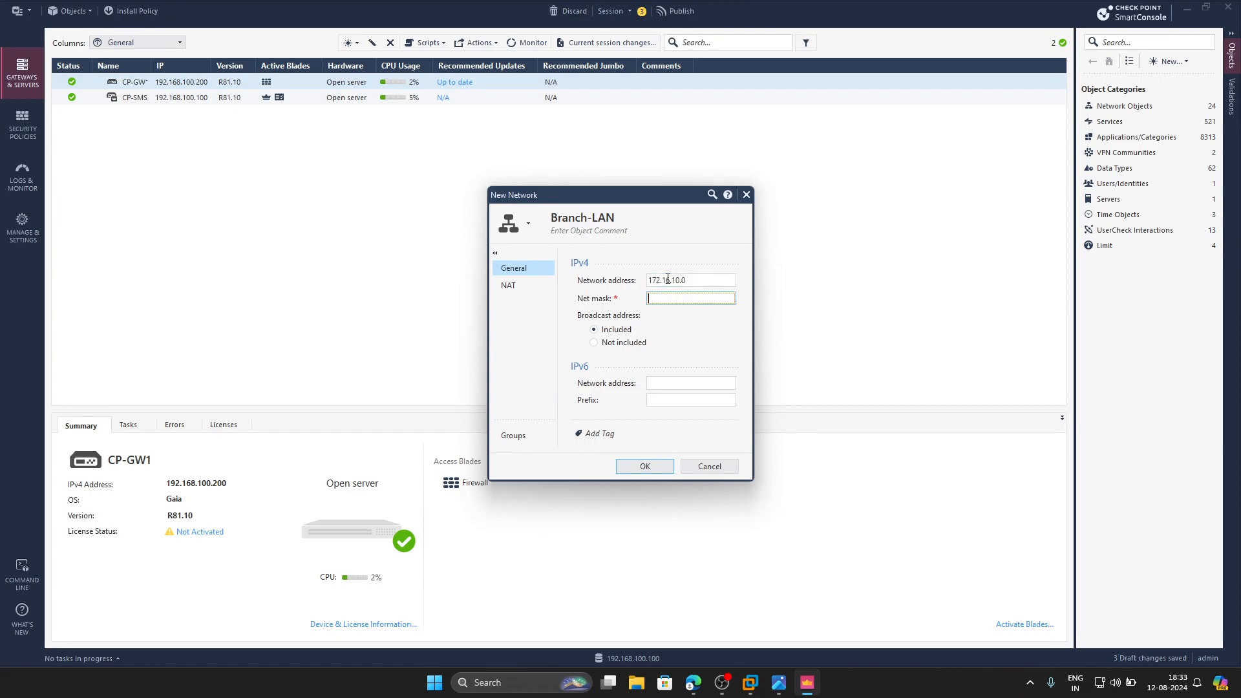
pyautogui.write('255.255.255.0')
pyautogui.click(621, 467)
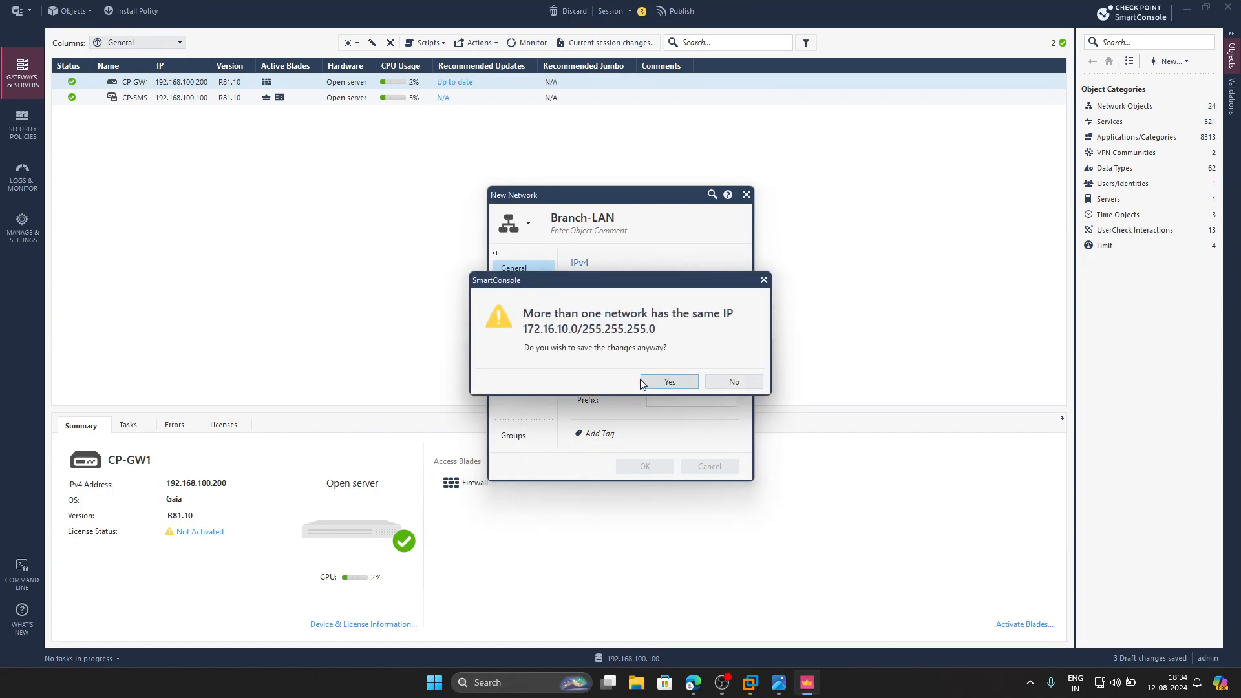
pyautogui.click(666, 382)
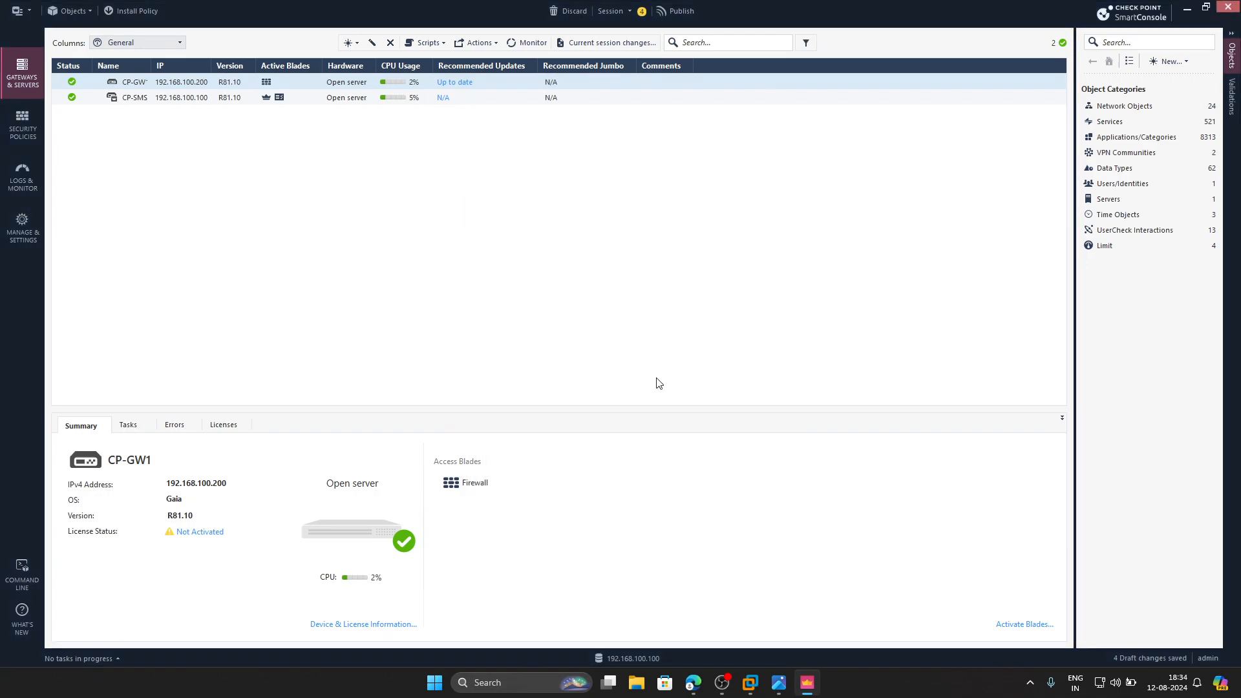
# - List the network objects and check the address details of the LAN, Mgmt, WAN and Branch-LAN networks
pyautogui.click(1120, 109)
pyautogui.click(1163, 123)
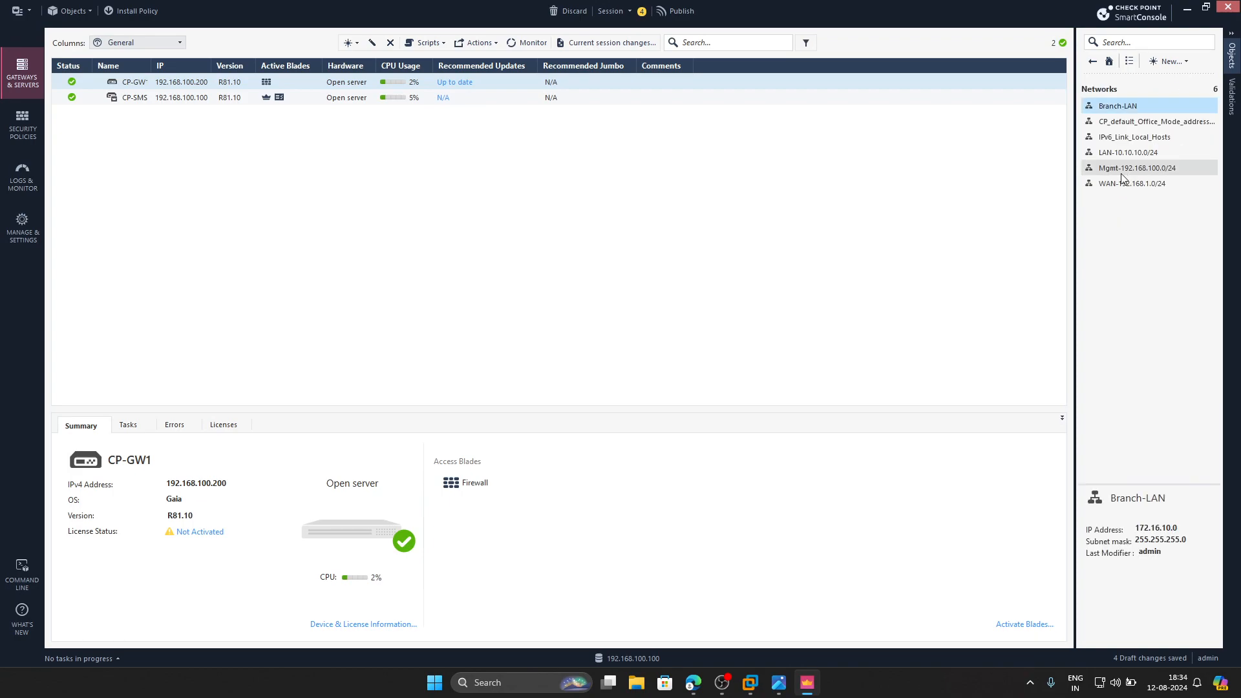
pyautogui.click(1129, 153)
pyautogui.click(1122, 170)
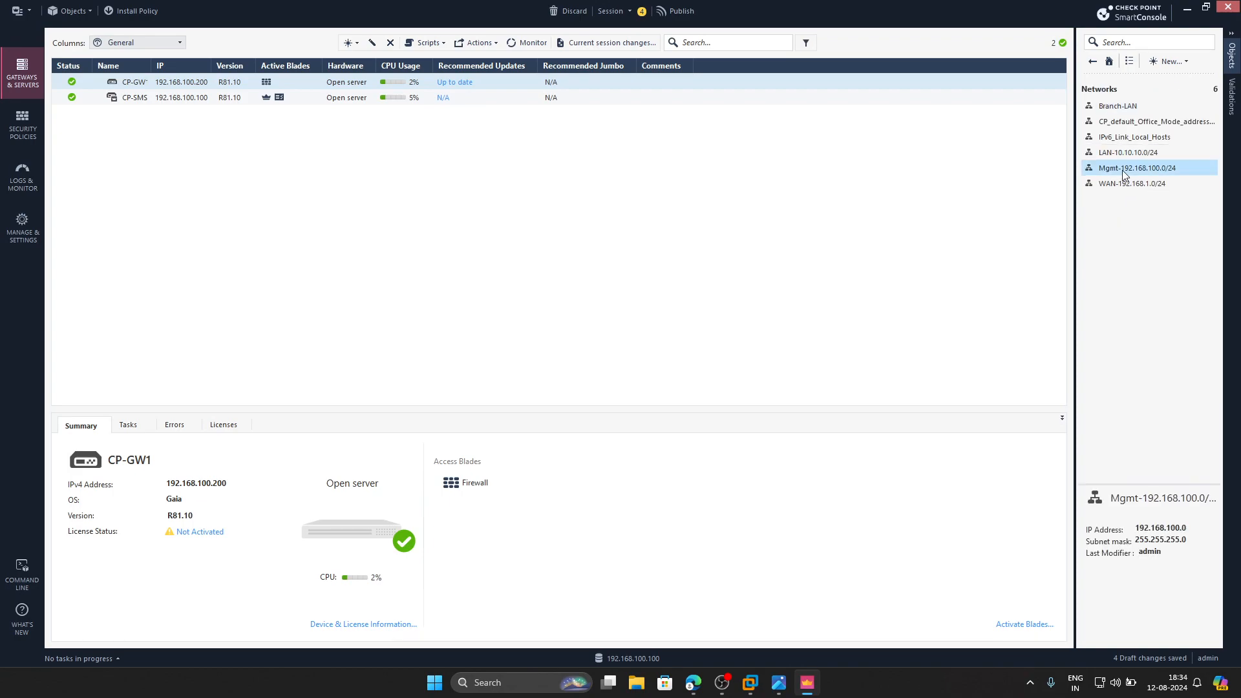
pyautogui.click(1126, 184)
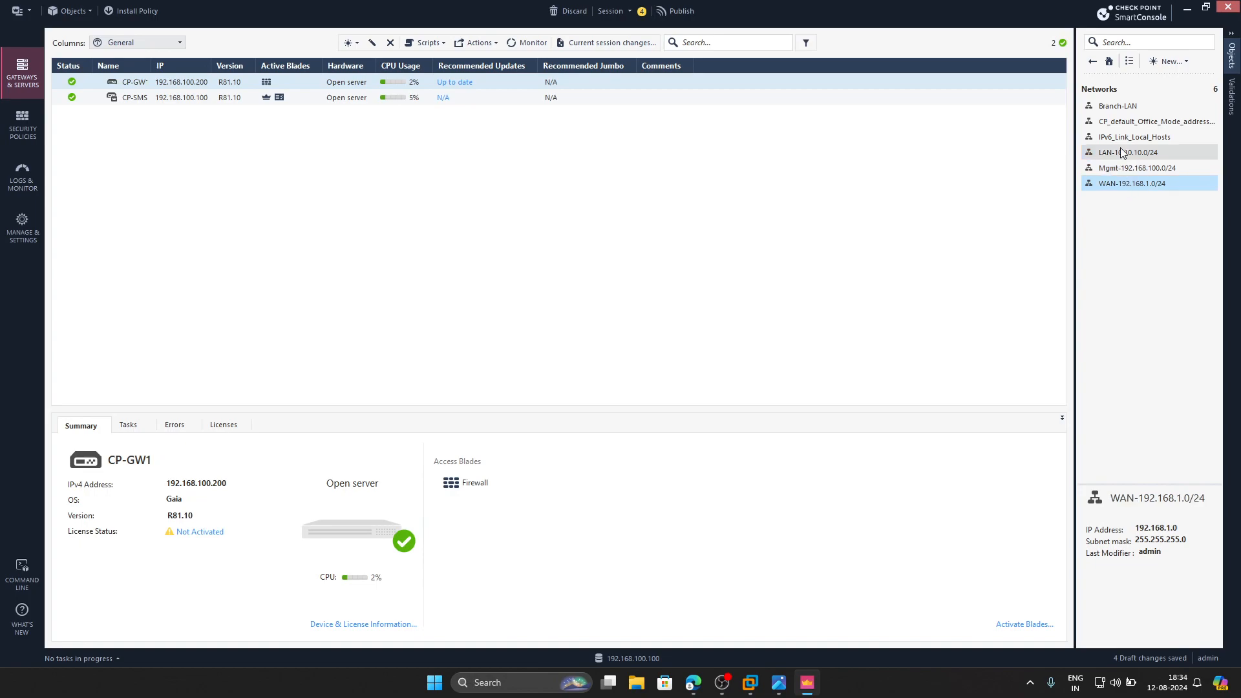
pyautogui.click(1123, 108)
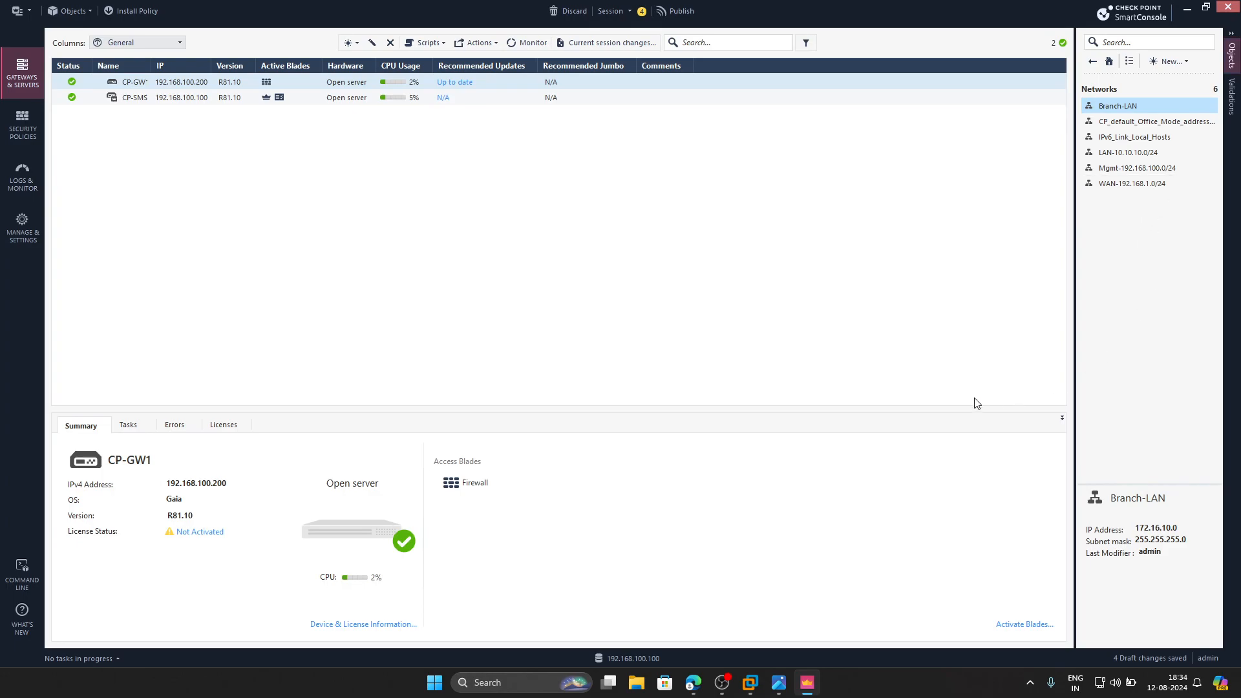
# - Look up the Mgmt-PC address in the PNETLab topology and create a SmartConsole host object named Mgmt-PC with IPv4 address 192.168.100.1
pyautogui.click(694, 682)
pyautogui.moveTo(119, 318)
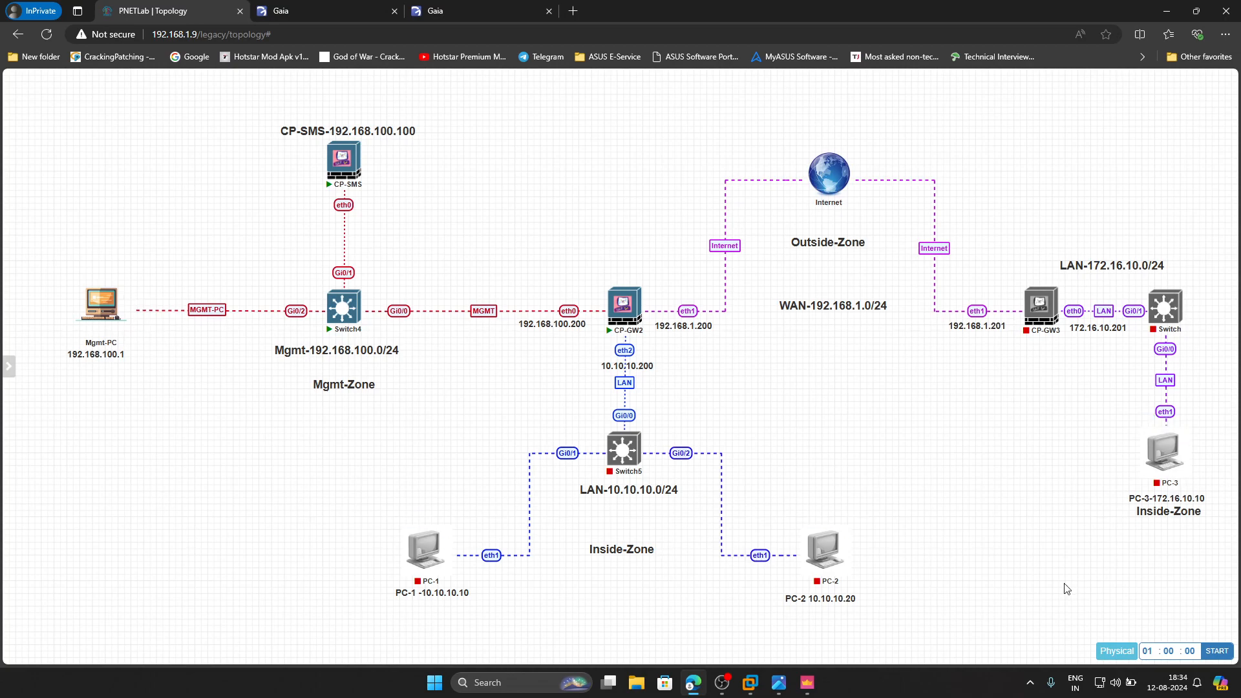
pyautogui.click(810, 682)
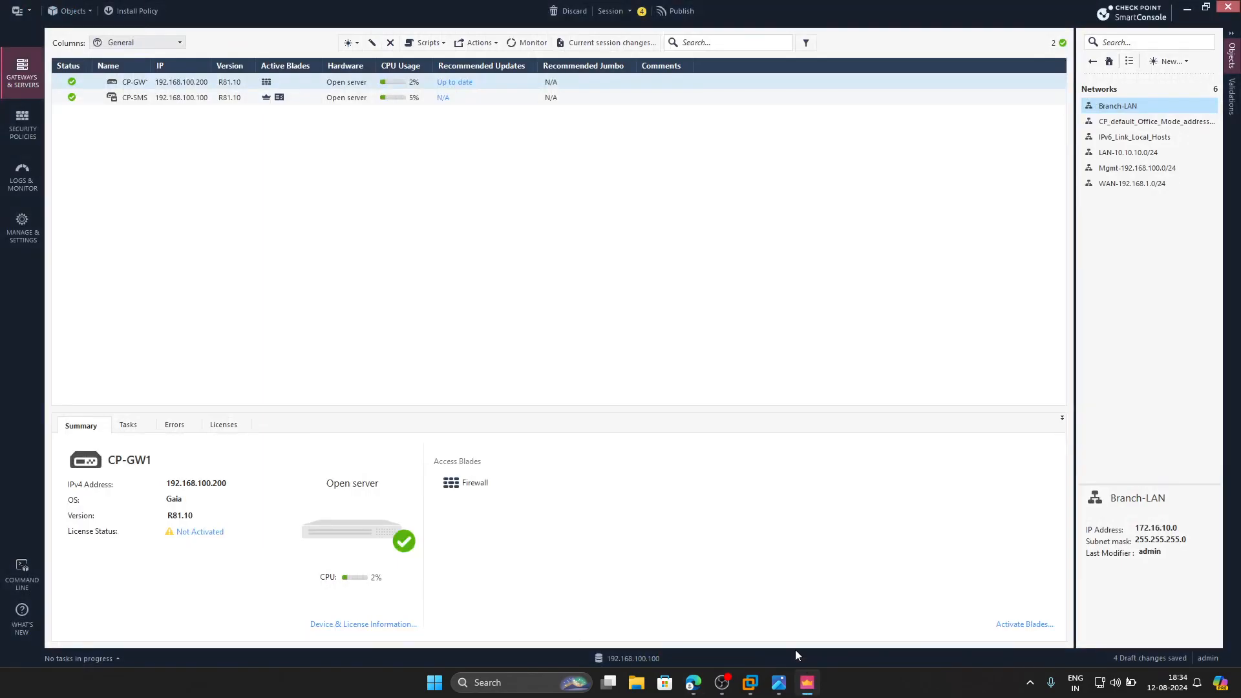
pyautogui.click(1170, 61)
pyautogui.click(1175, 92)
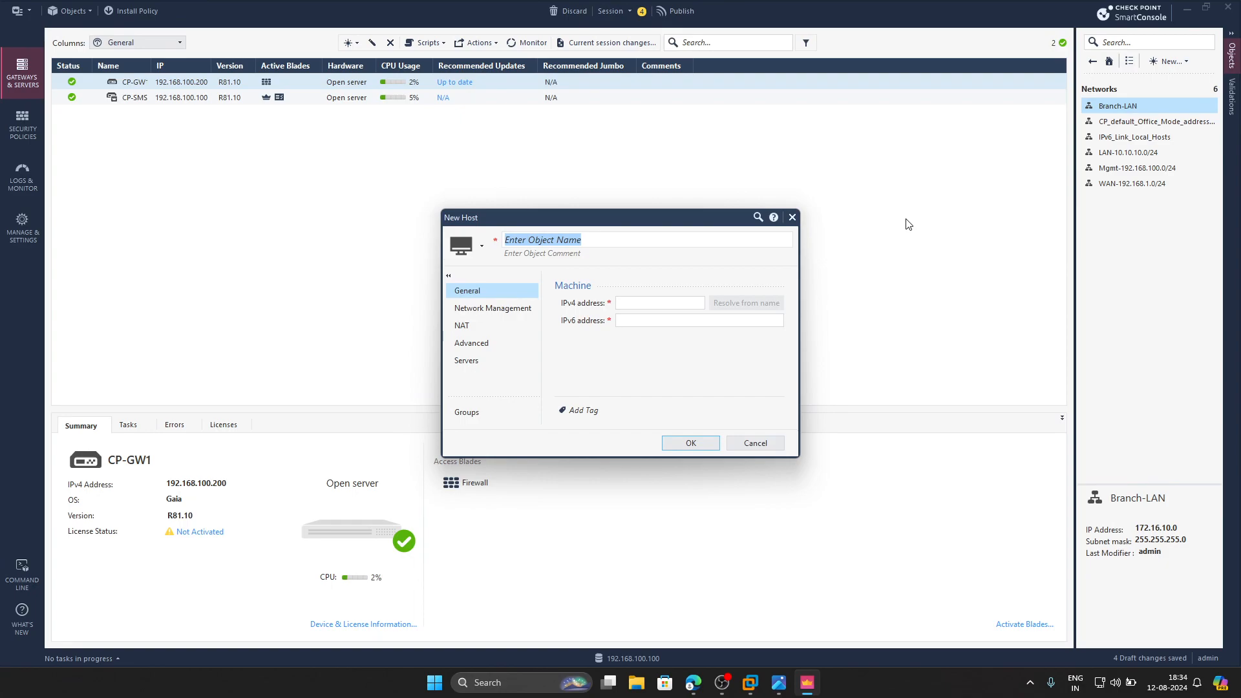
pyautogui.write('Mgmt-Pc')
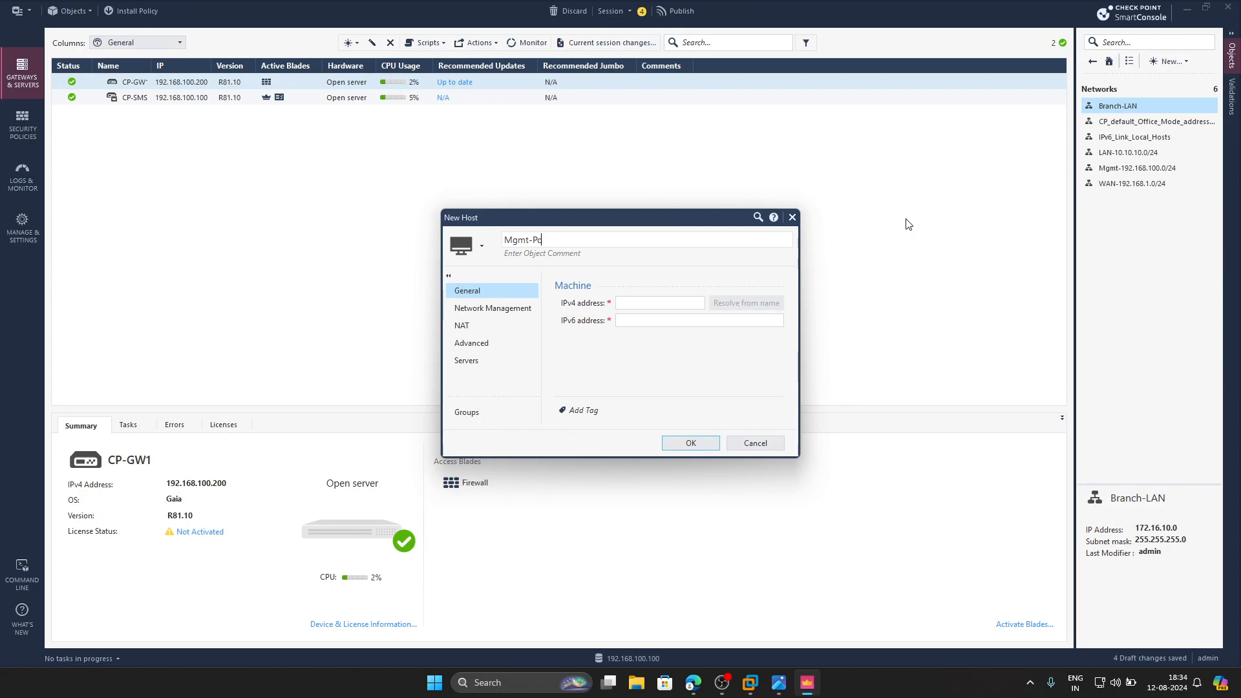
pyautogui.write('C')
pyautogui.click(694, 303)
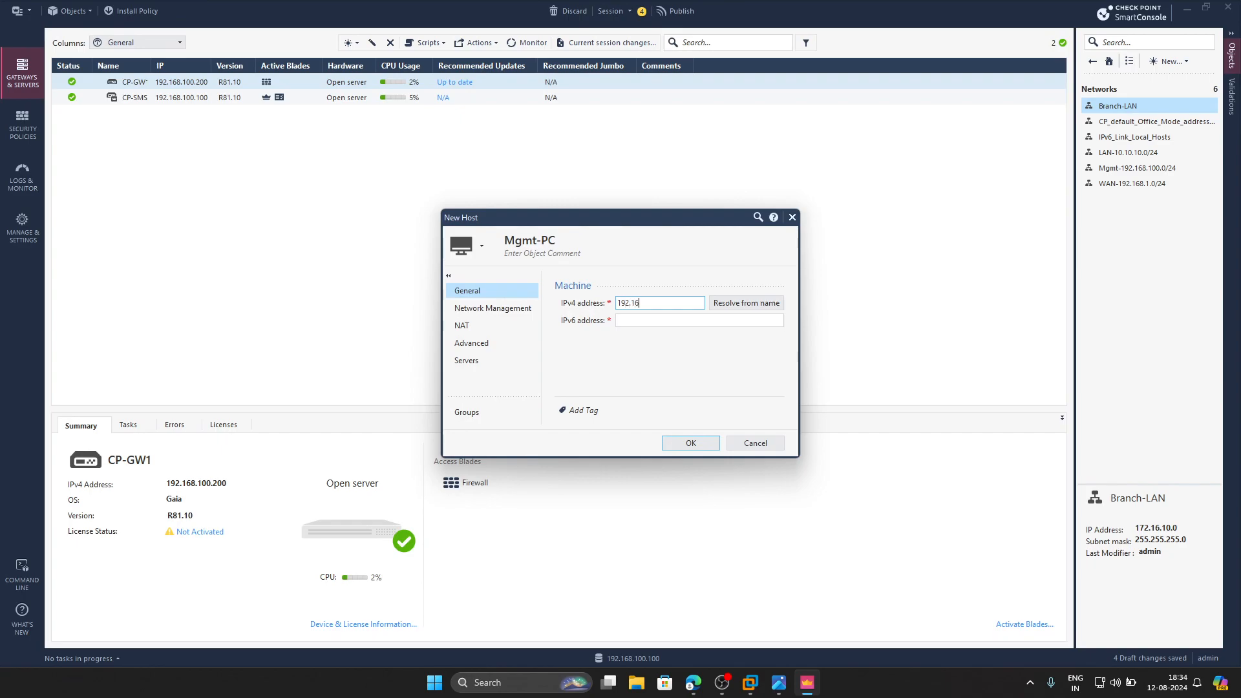
pyautogui.write('192.168.100.1')
pyautogui.click(691, 442)
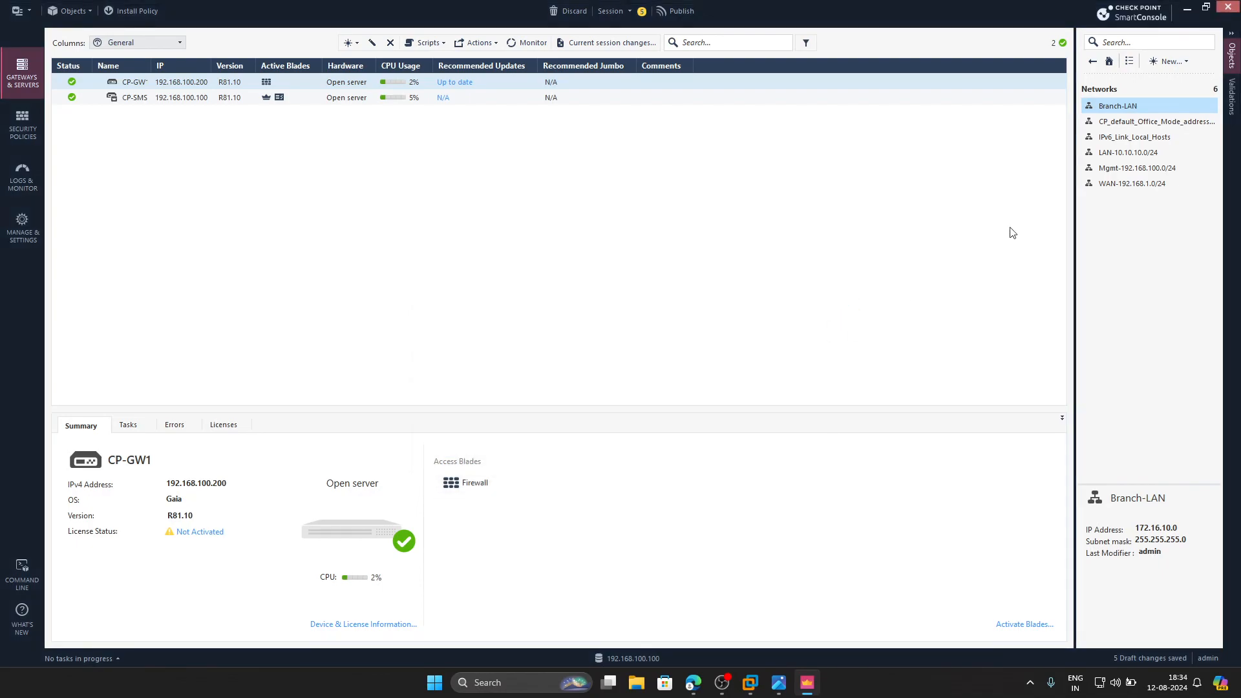
# - Start a new host object named PC-1 with IPv4 address 10.10.10.10
pyautogui.click(1168, 61)
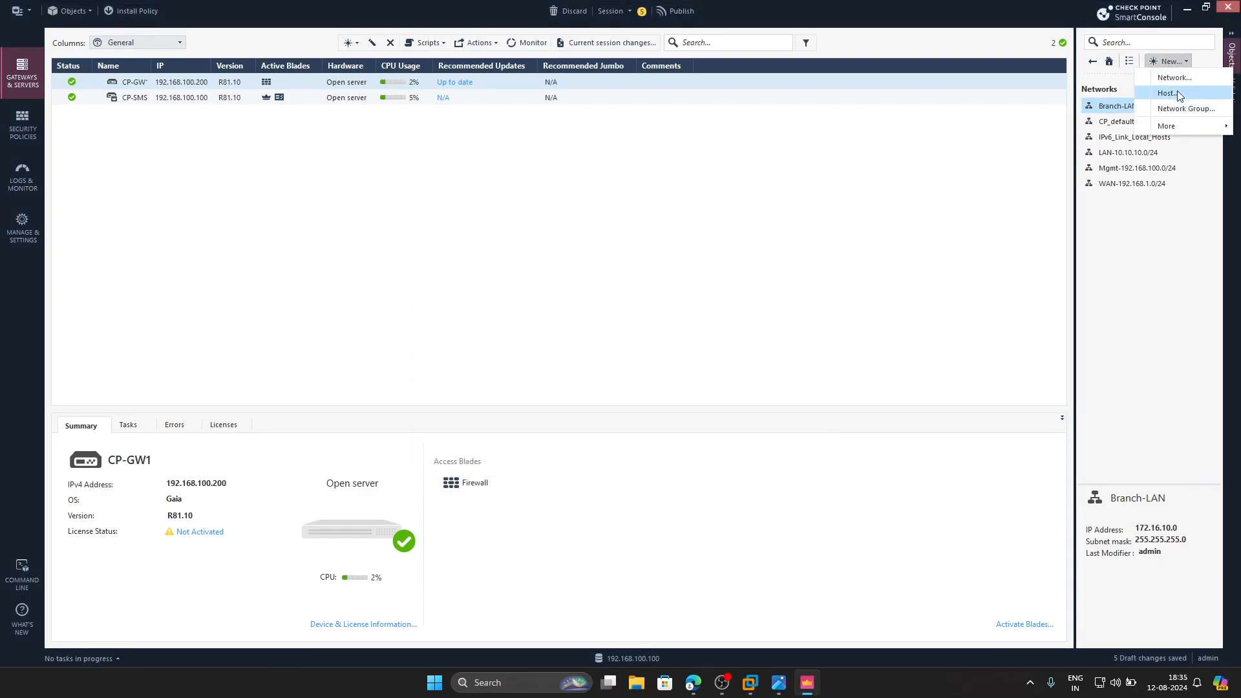
pyautogui.click(1162, 96)
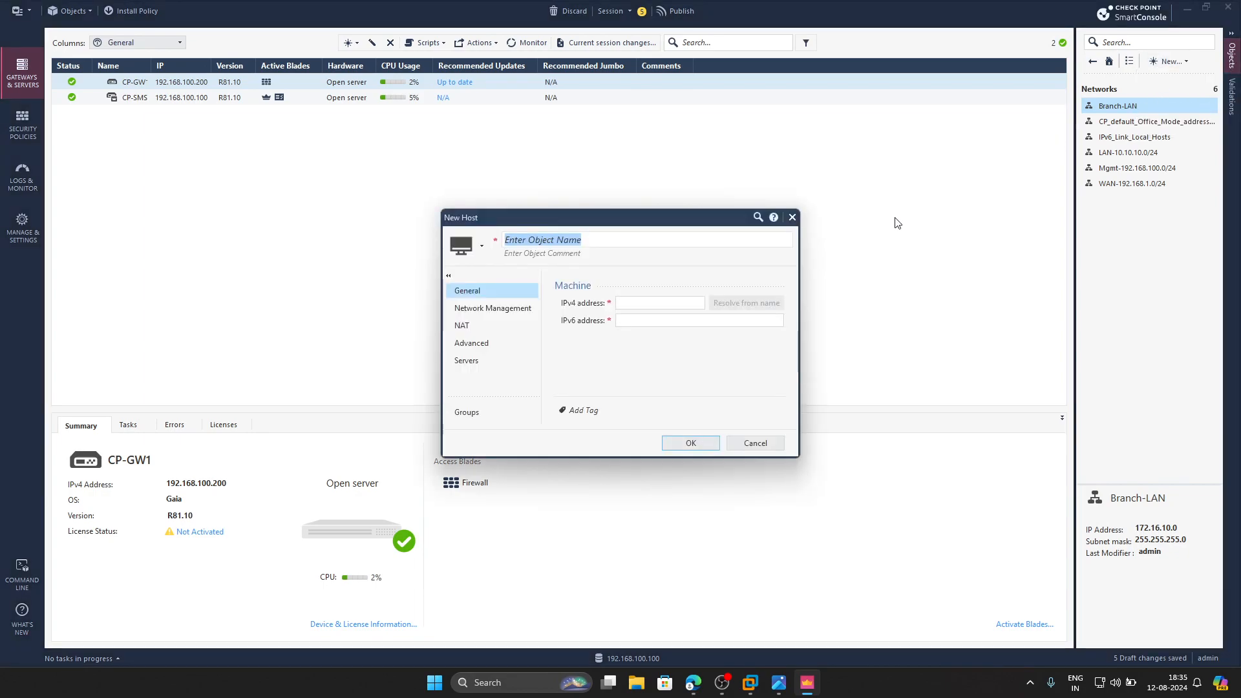
pyautogui.write('PC-1')
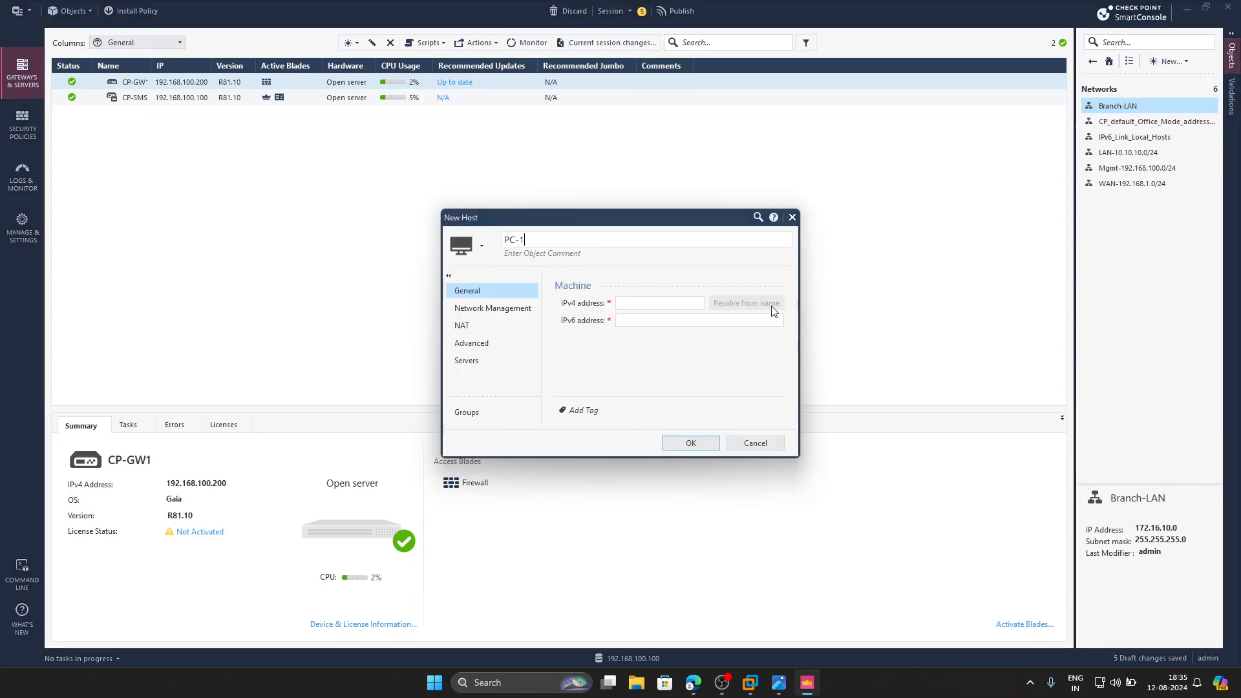
pyautogui.click(667, 305)
pyautogui.write('10.10.10.10')
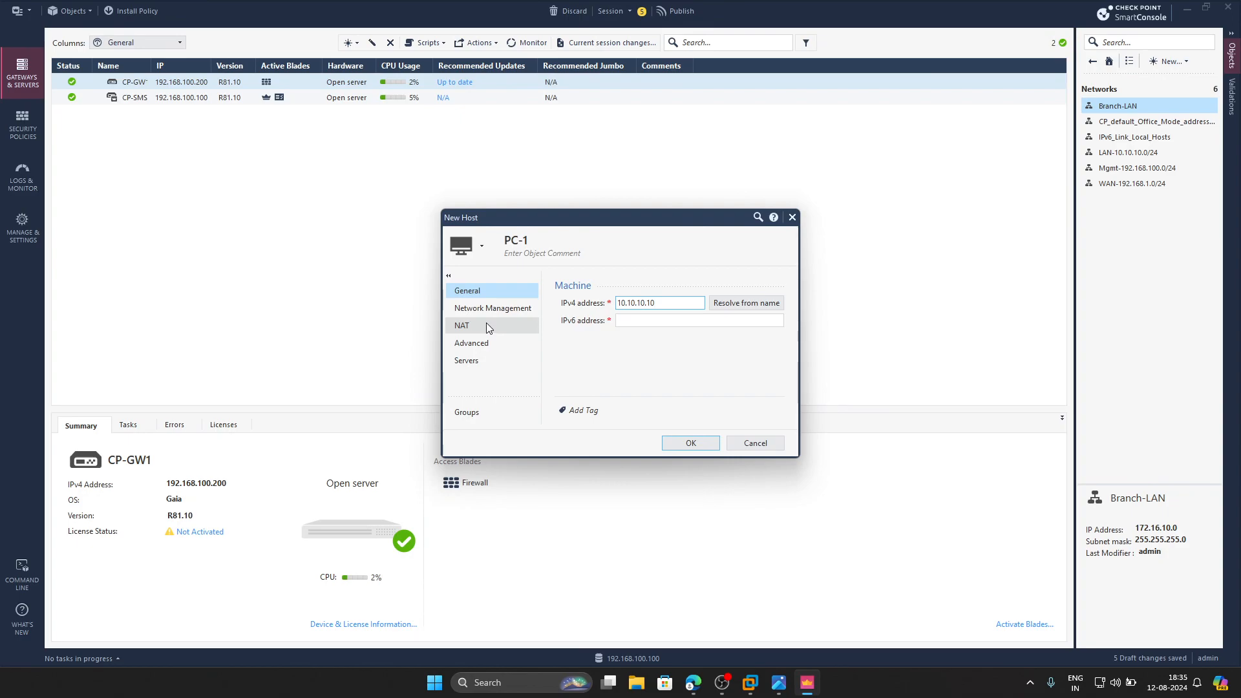
# - Add automatic address translation rules to PC-1, using Hide behind the gateway installed on CP-GW1, and save the host
pyautogui.click(486, 326)
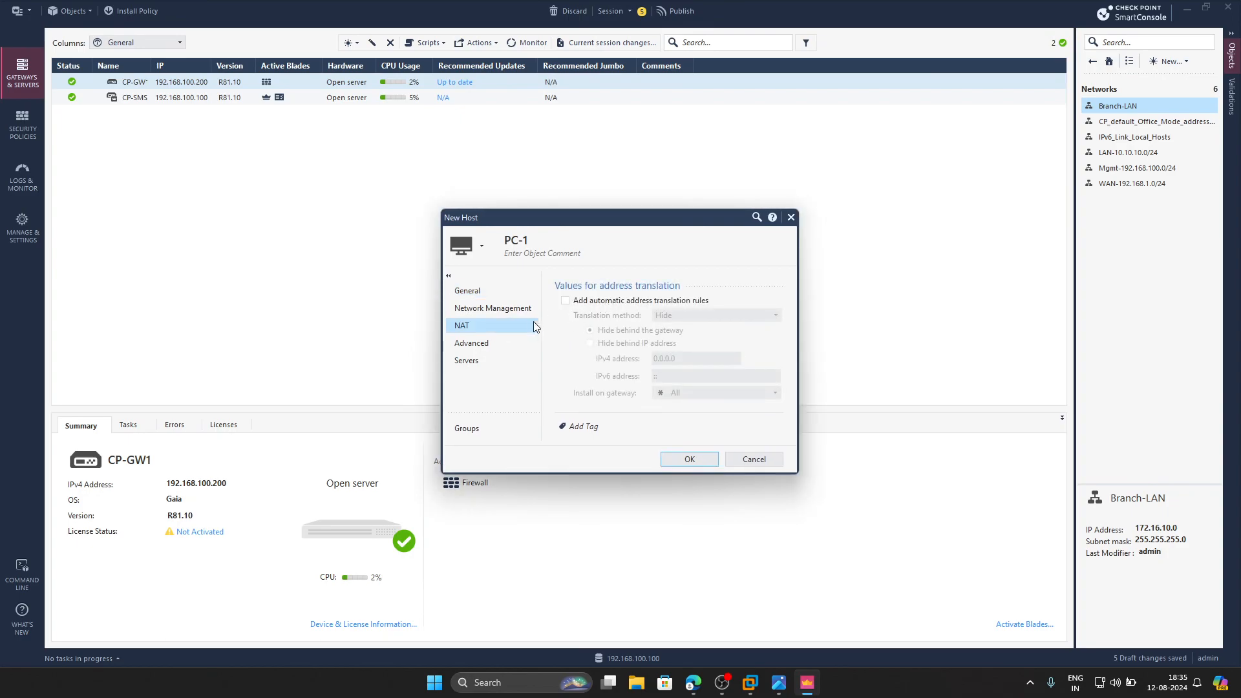
pyautogui.click(566, 301)
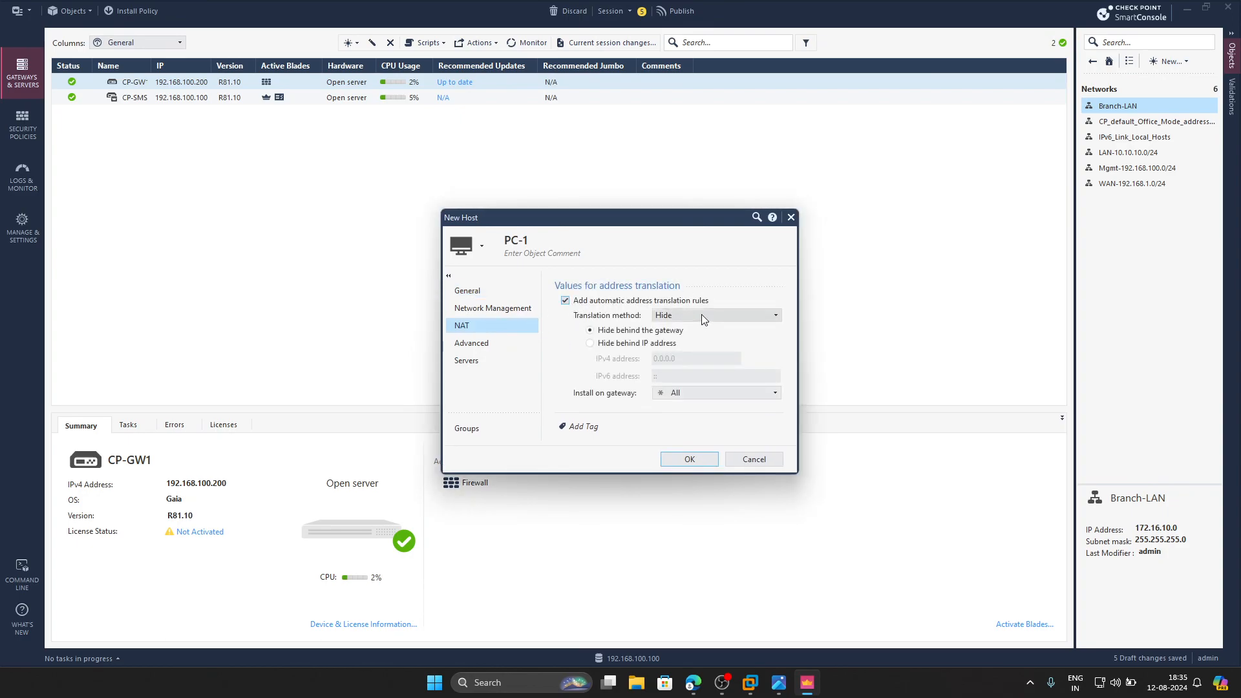
pyautogui.click(705, 393)
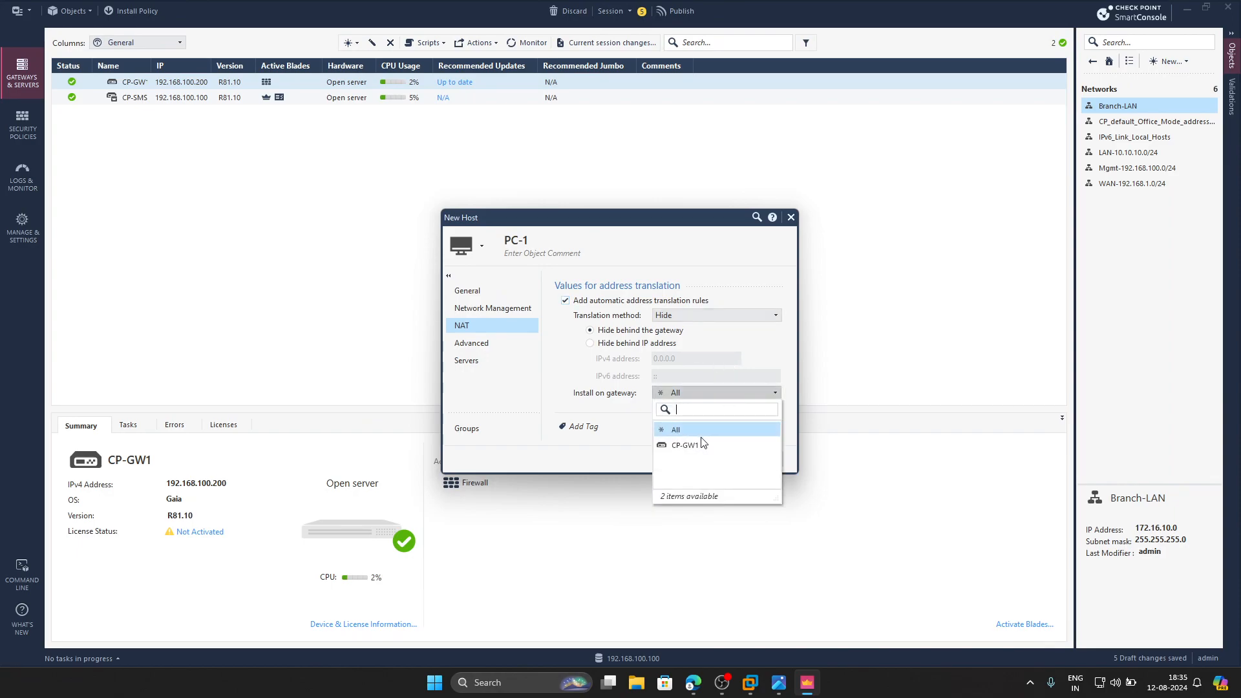
pyautogui.click(691, 445)
pyautogui.click(699, 457)
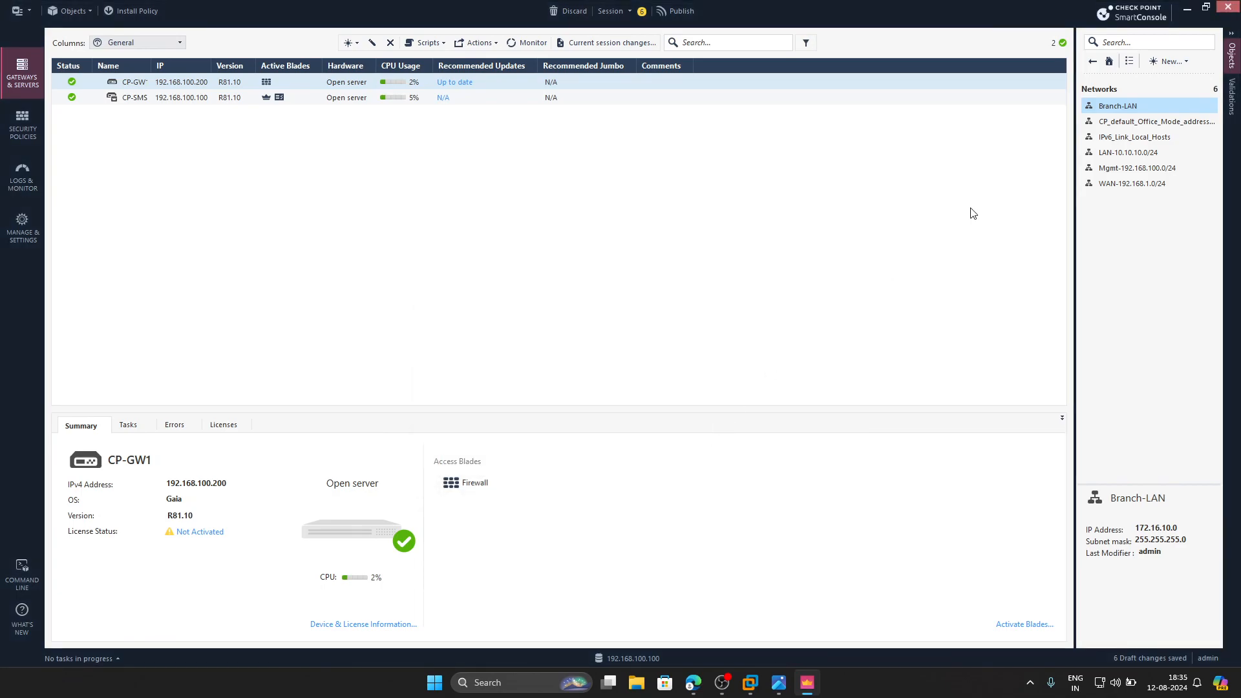
# - Create a host object named PC-2 with IPv4 address 10.10.10.20
pyautogui.click(1171, 61)
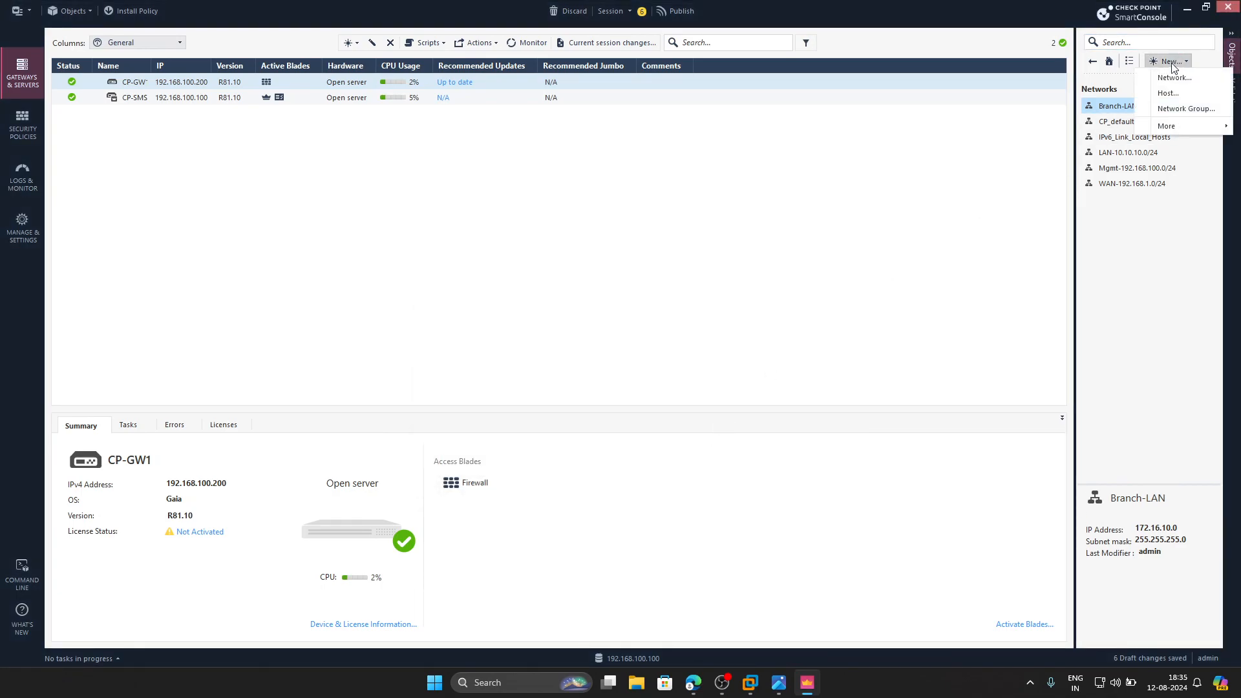
pyautogui.click(1177, 89)
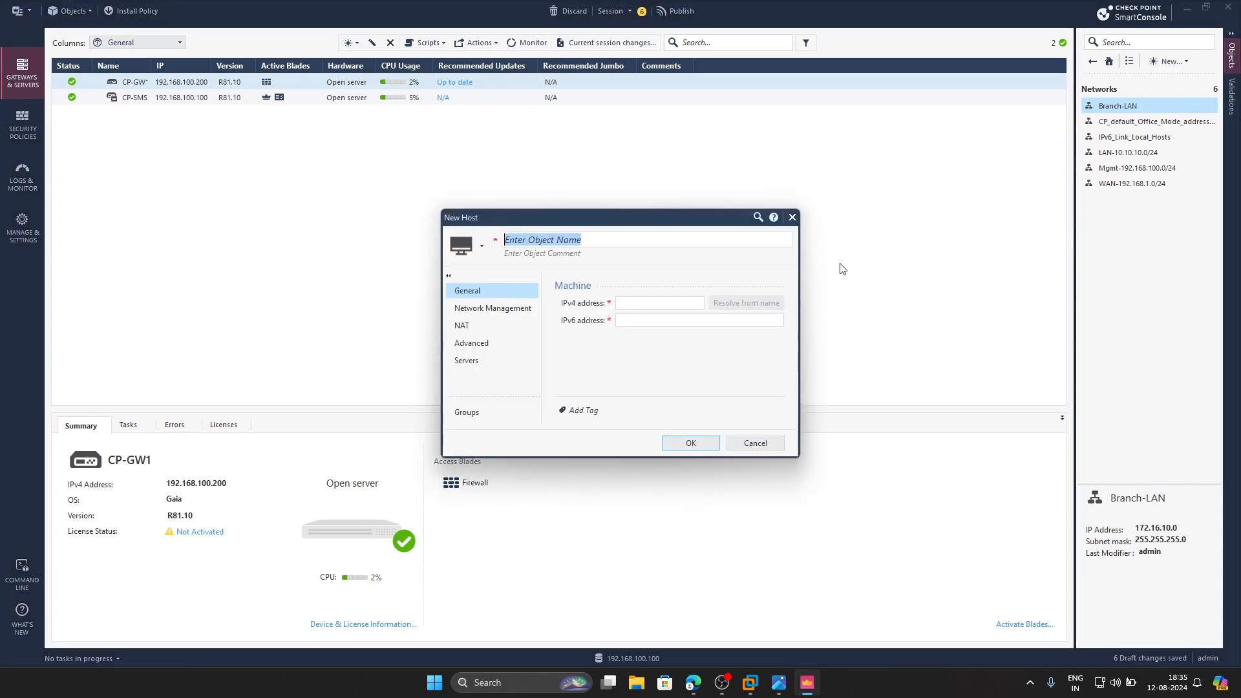
pyautogui.write('P')
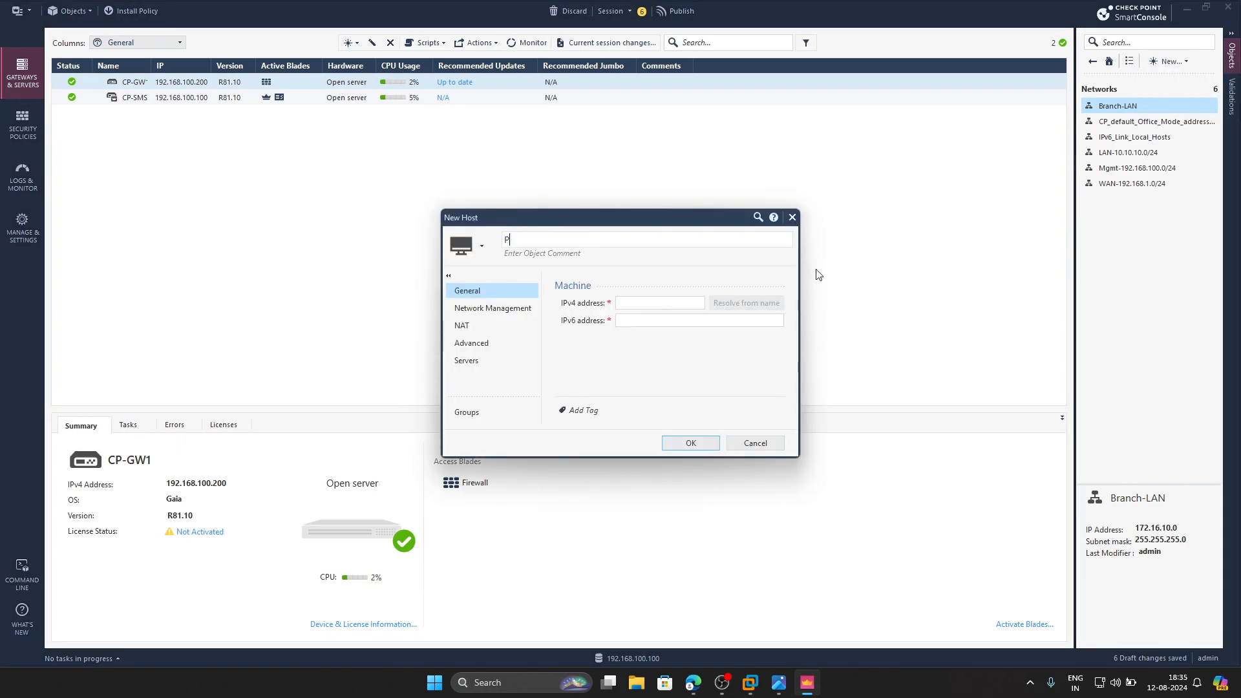
pyautogui.write('C-2')
pyautogui.click(645, 302)
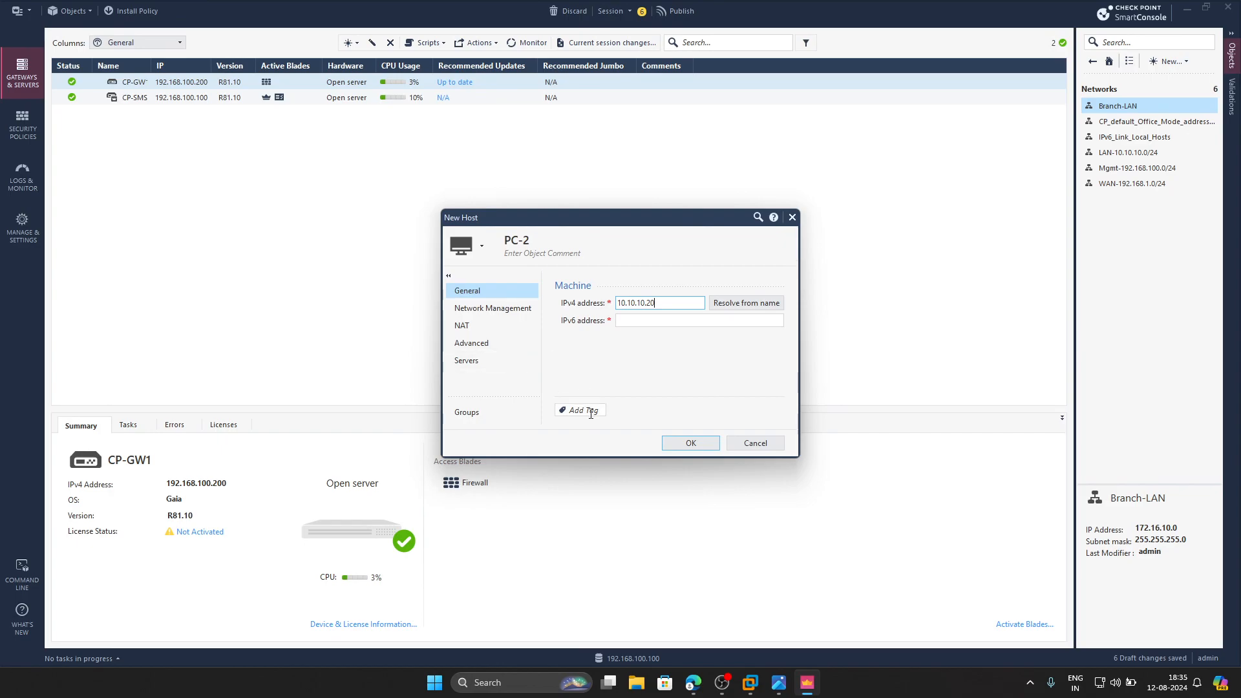
pyautogui.click(677, 444)
# - Create a host object named PC-3 with IPv4 address 172.16.10.10
pyautogui.click(1169, 61)
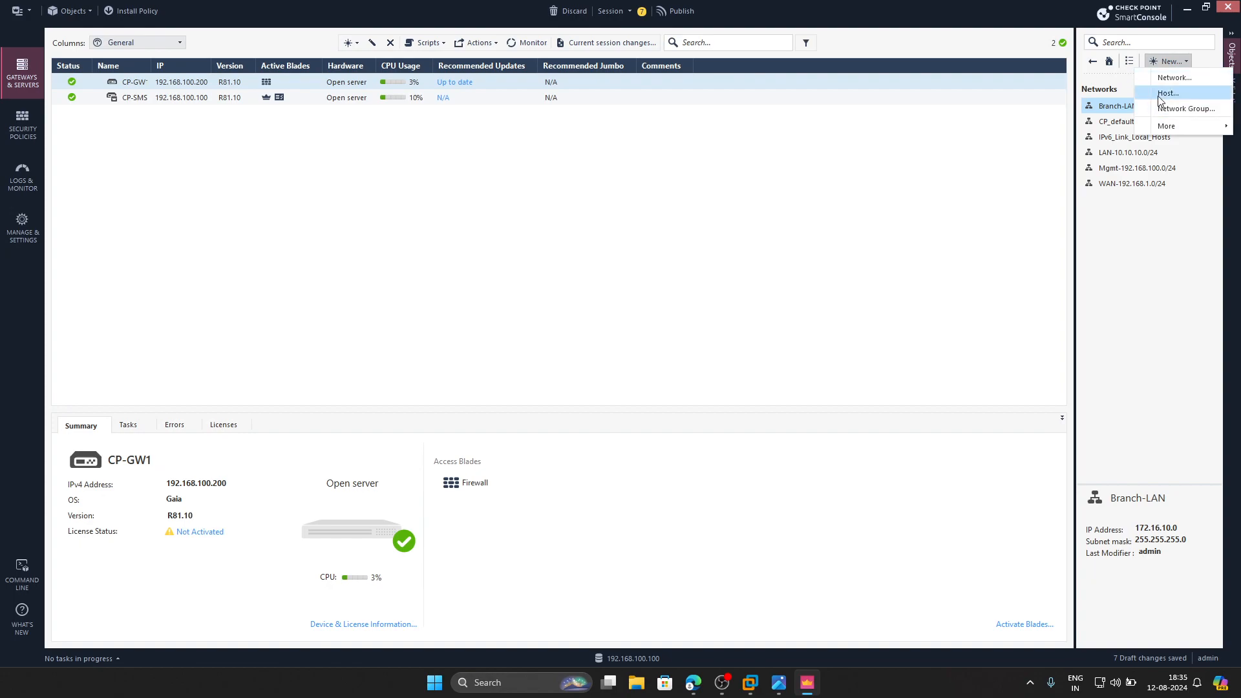
pyautogui.click(1166, 93)
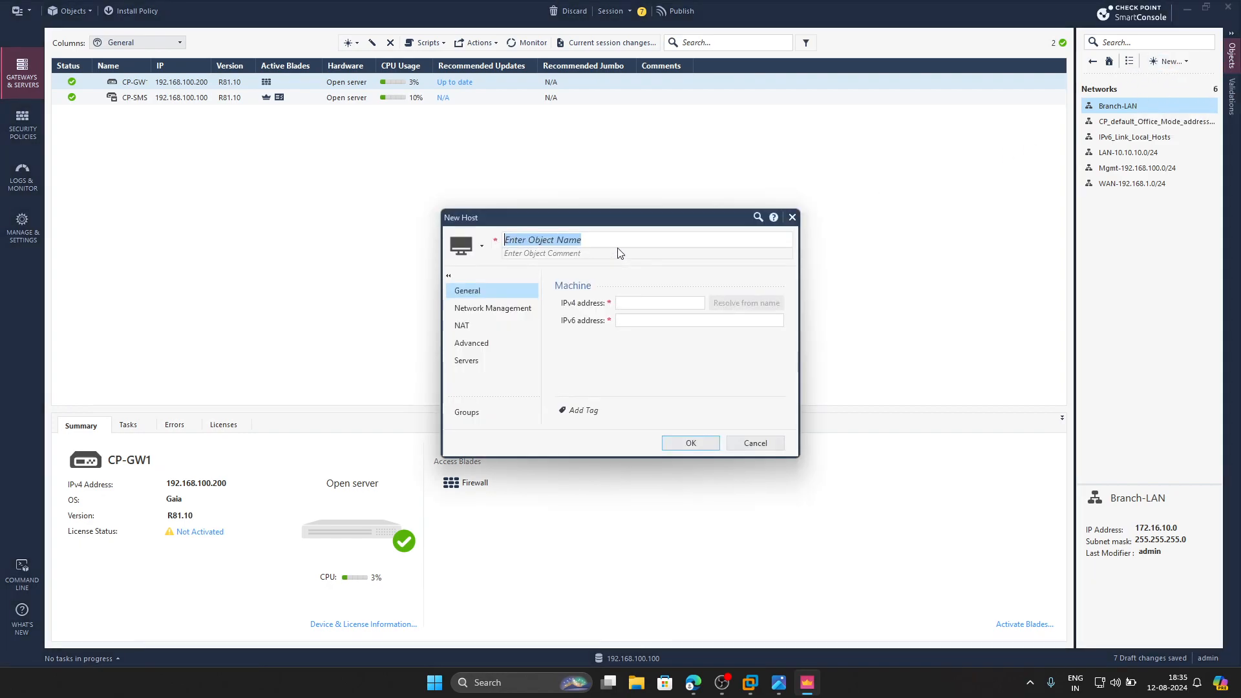
pyautogui.write('P')
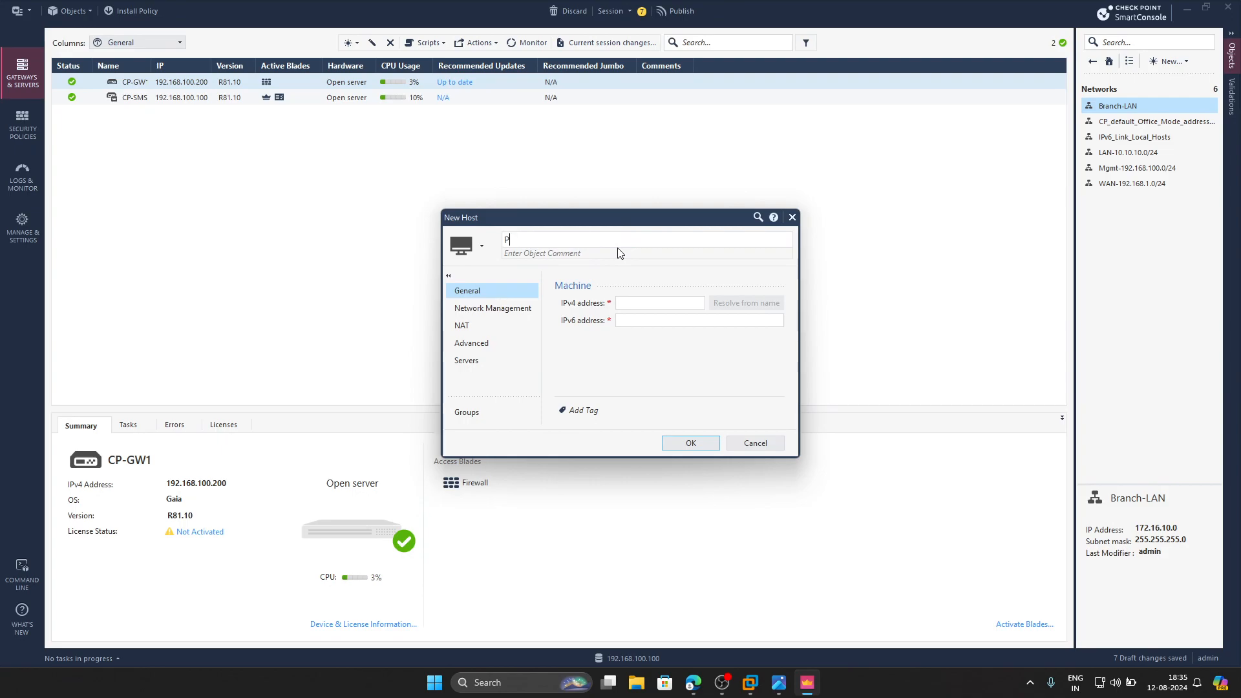
pyautogui.write('C-3')
pyautogui.click(628, 302)
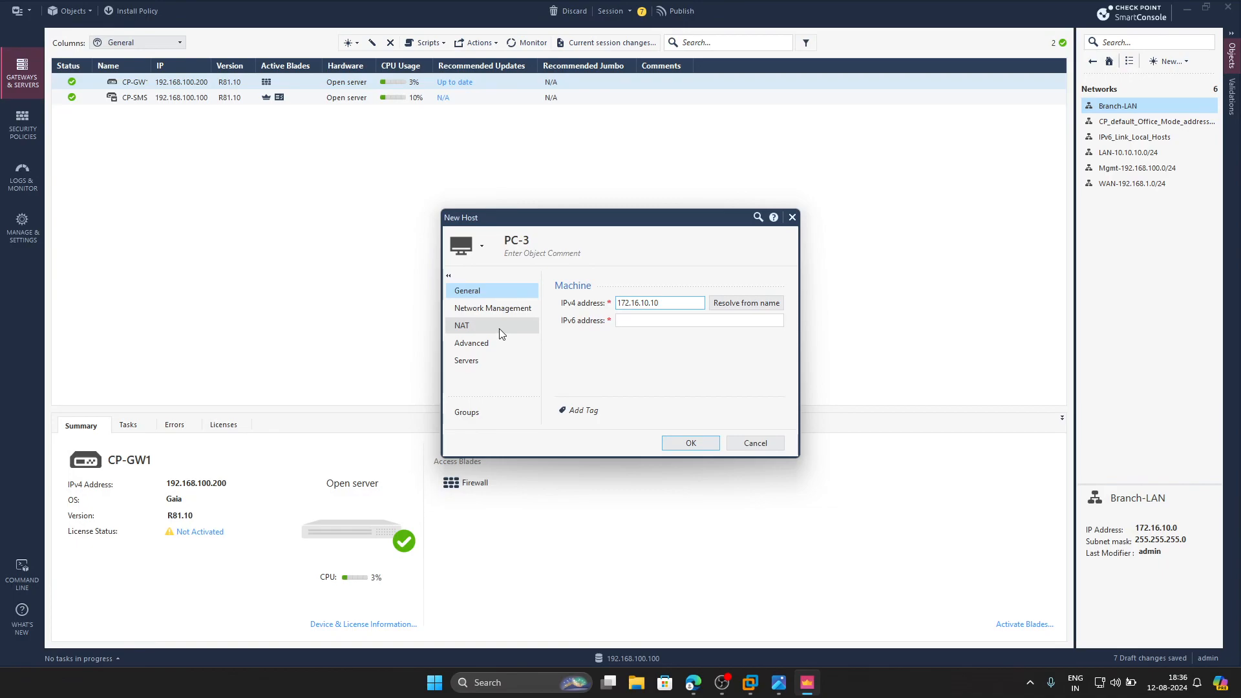
pyautogui.click(689, 444)
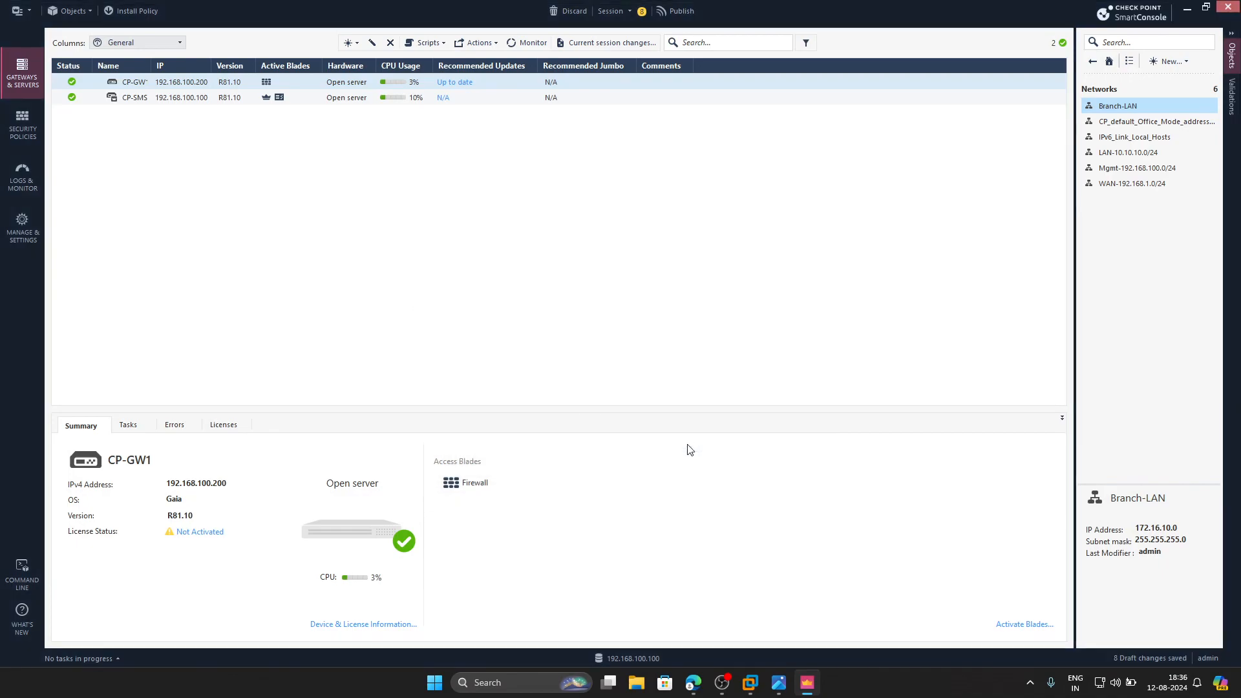
# - Publish the session changes and review the remaining lab steps in the handwritten notes image
pyautogui.click(692, 13)
pyautogui.click(685, 427)
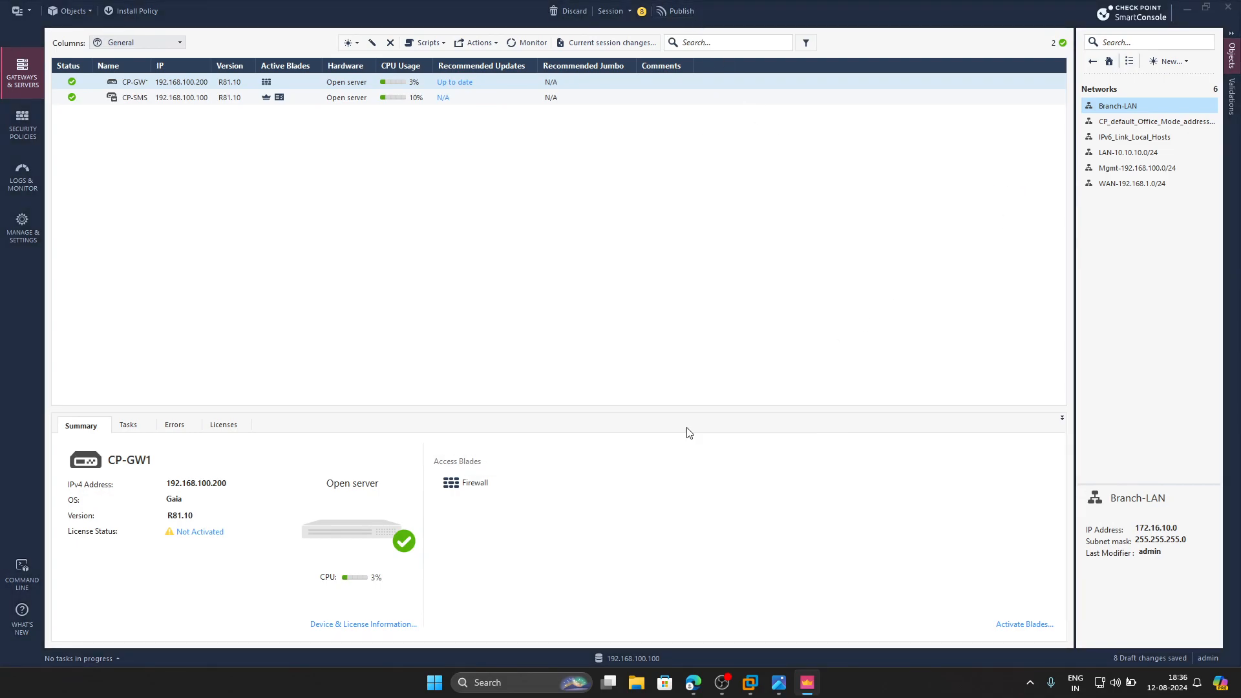
pyautogui.click(785, 683)
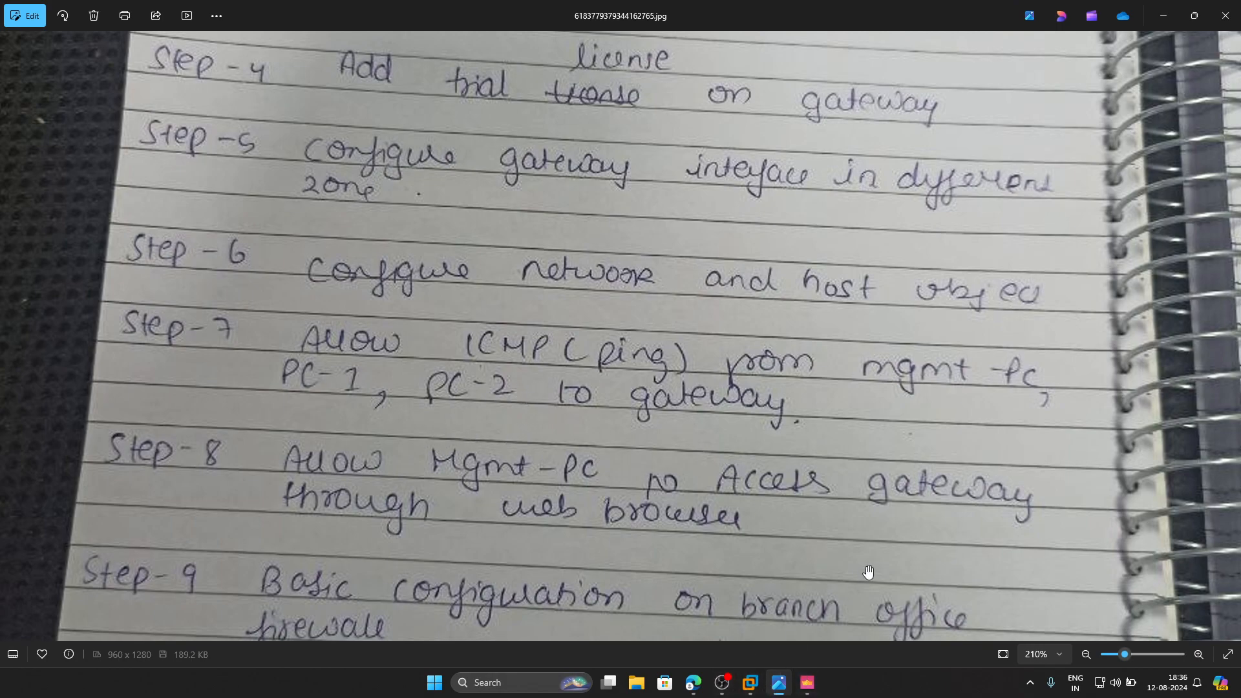
pyautogui.click(806, 682)
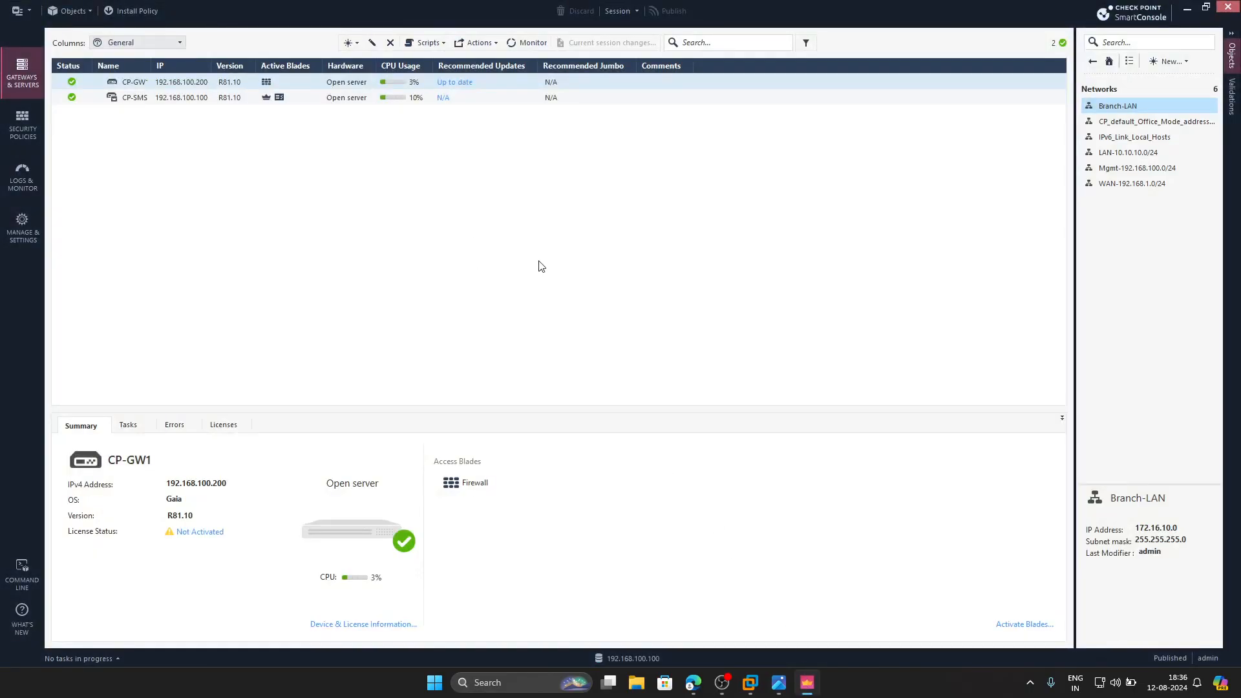
# - Run a continuous ping to the gateway at 192.168.100.200 from a Windows command prompt
pyautogui.press('super+r')
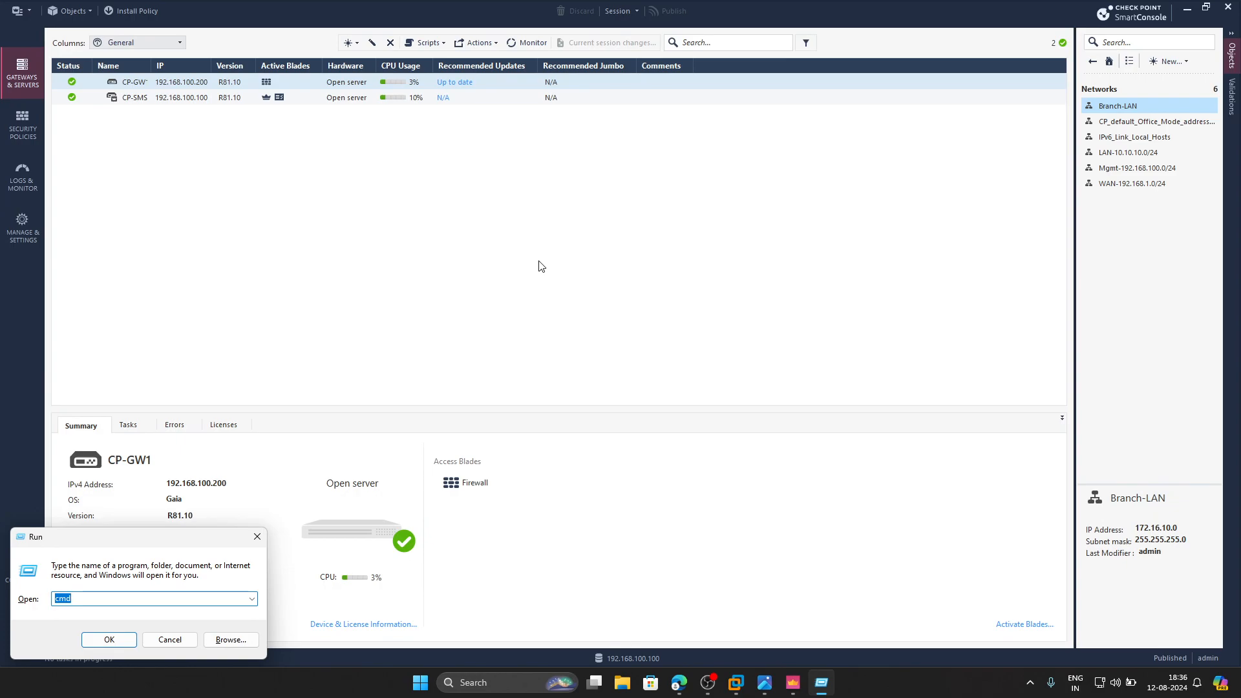
pyautogui.press('Return')
pyautogui.write('ping 192.168.100.200 -t')
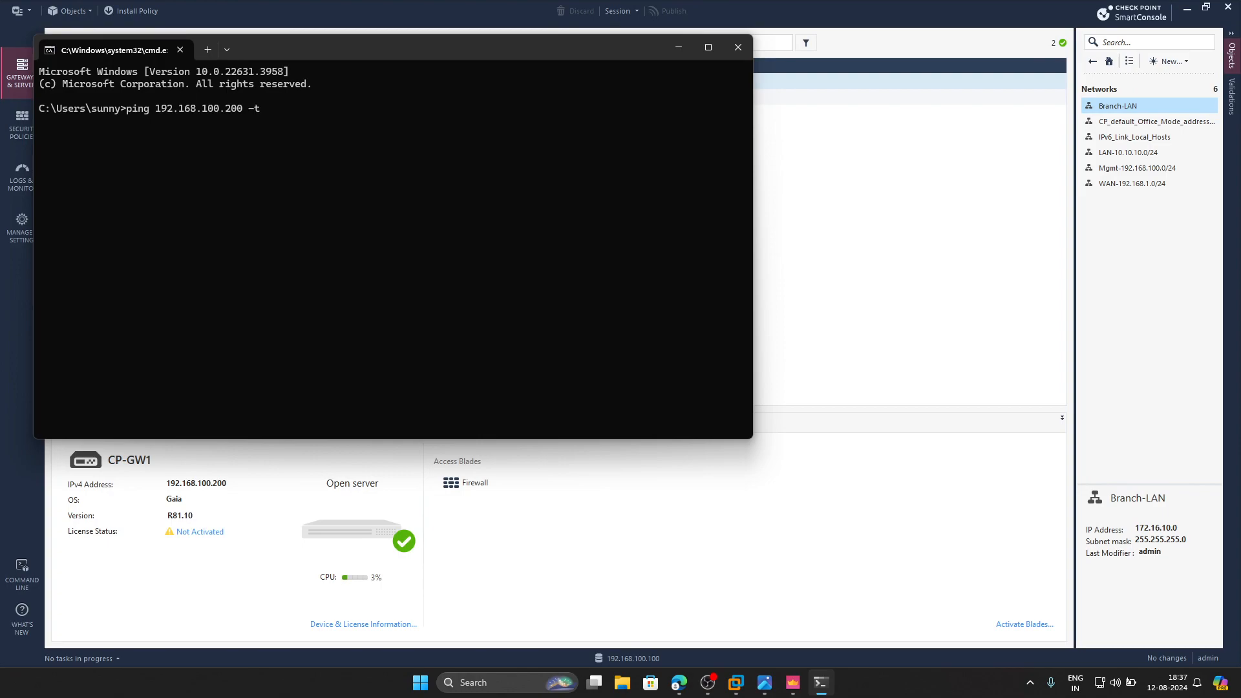
pyautogui.press('Return')
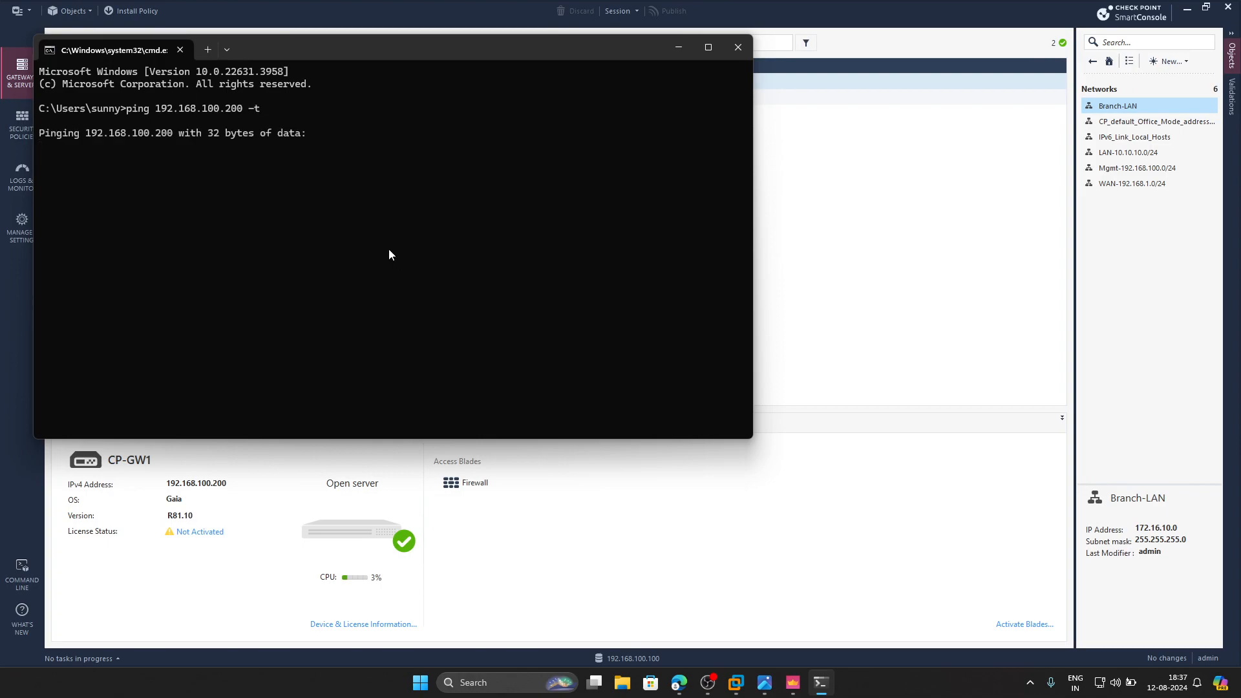
pyautogui.moveTo(410, 63); pyautogui.dragTo(591, 123)
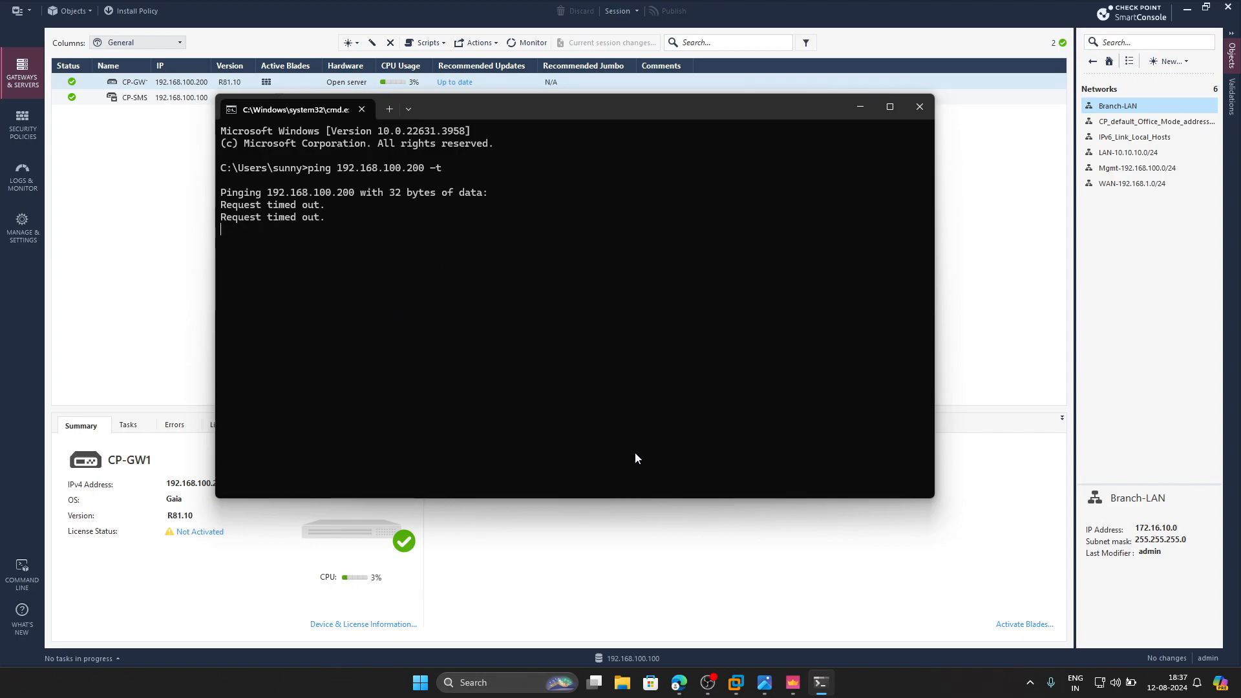
# - Switch to the PNETLab topology and start the PC-1 node
pyautogui.click(678, 682)
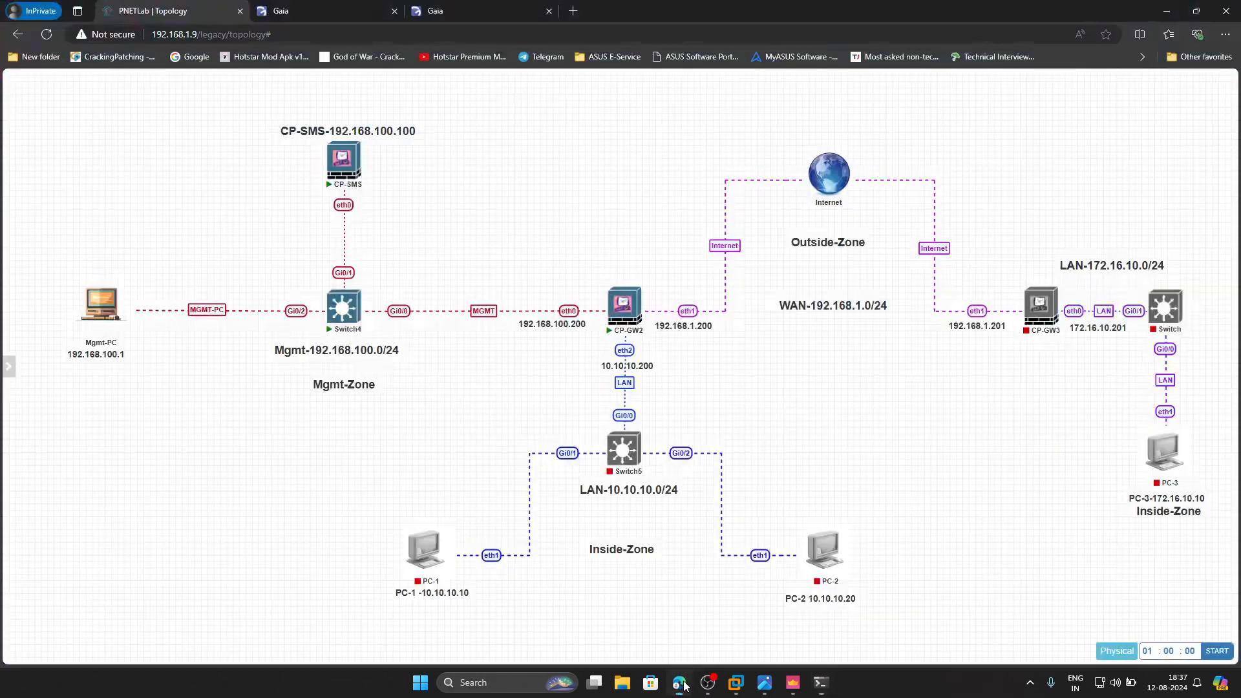
pyautogui.moveTo(412, 567)
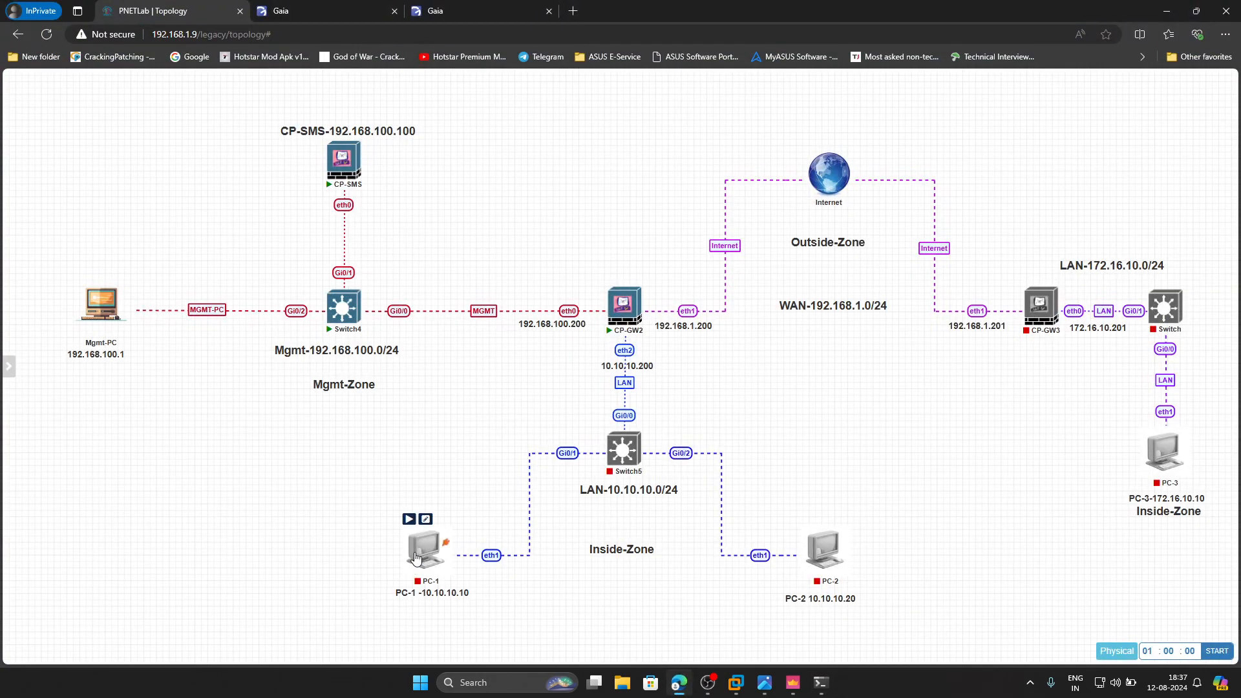
pyautogui.click(408, 519)
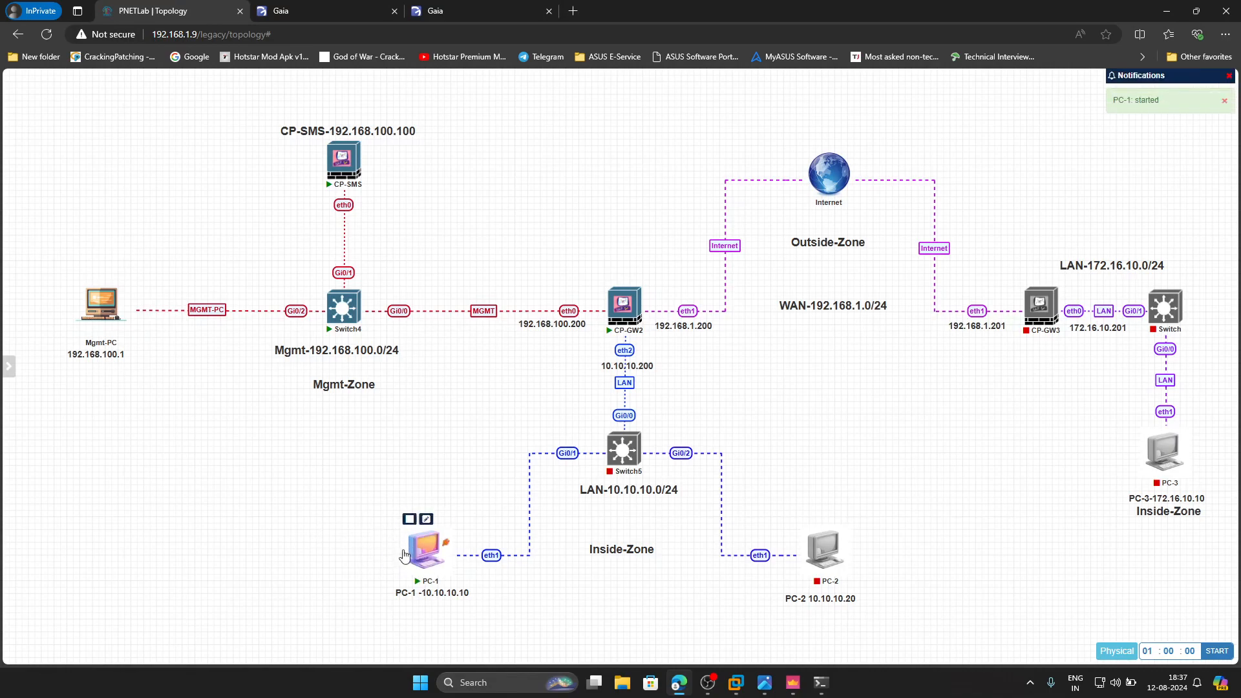
# - Open PC-1's console through its downloaded remote desktop file, accept the CONNECT session and reduce the remote desktop from full screen to a window
pyautogui.rightClick(405, 555)
pyautogui.click(360, 548)
pyautogui.rightClick(418, 550)
pyautogui.click(394, 577)
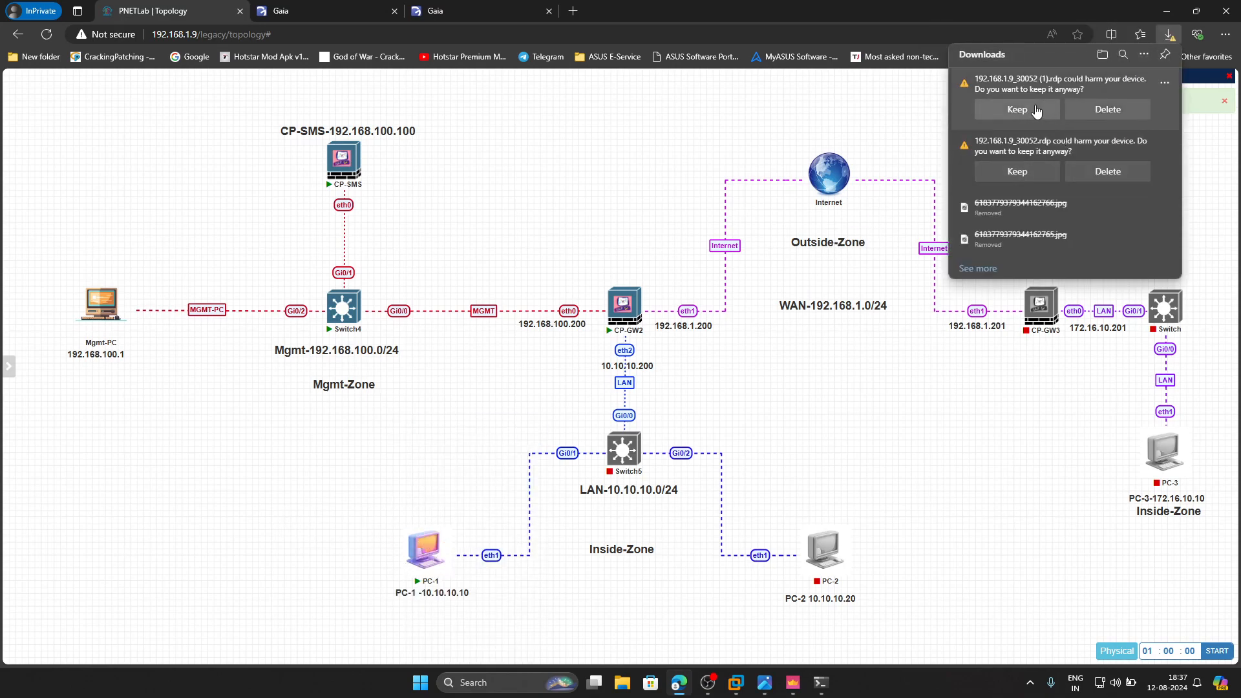
pyautogui.click(988, 90)
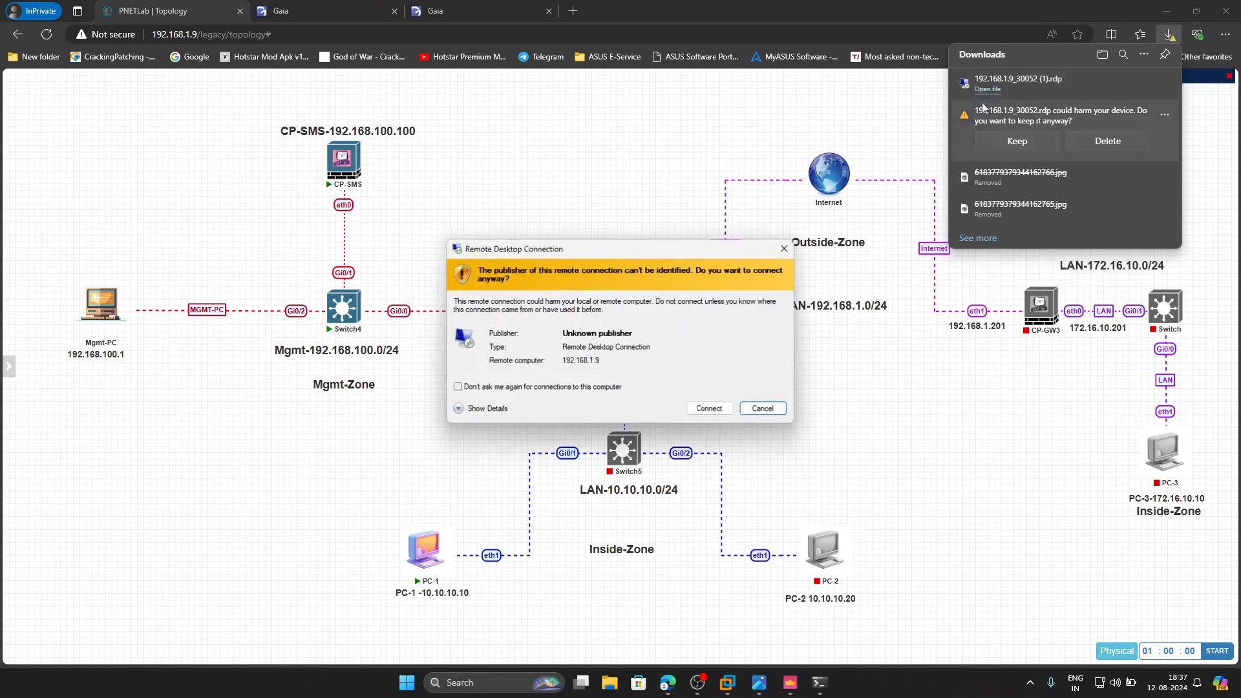
pyautogui.click(710, 408)
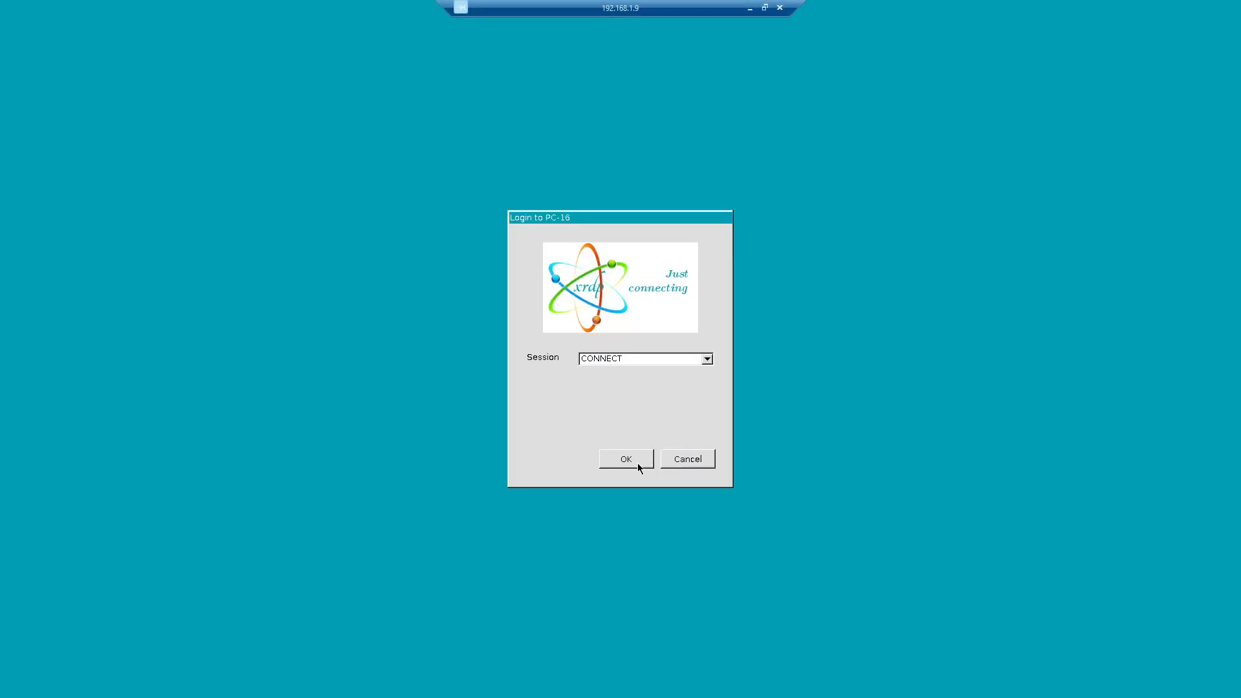
pyautogui.click(625, 460)
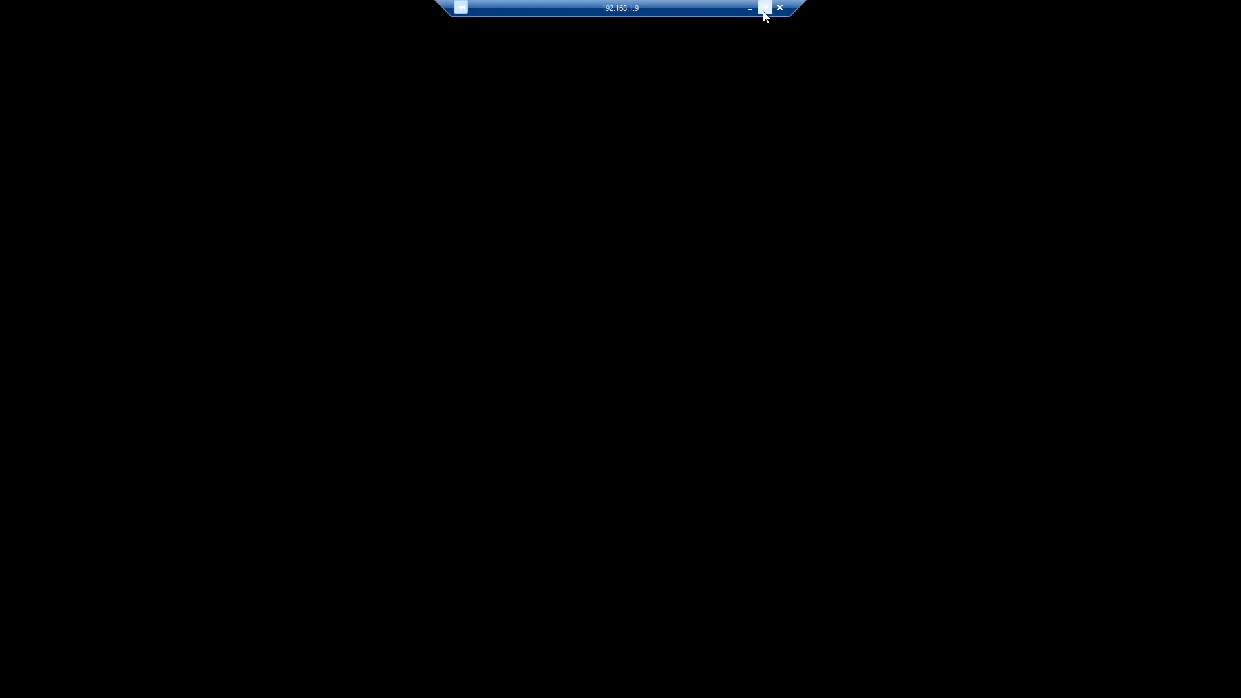
pyautogui.click(765, 8)
pyautogui.moveTo(518, 148); pyautogui.dragTo(670, 170)
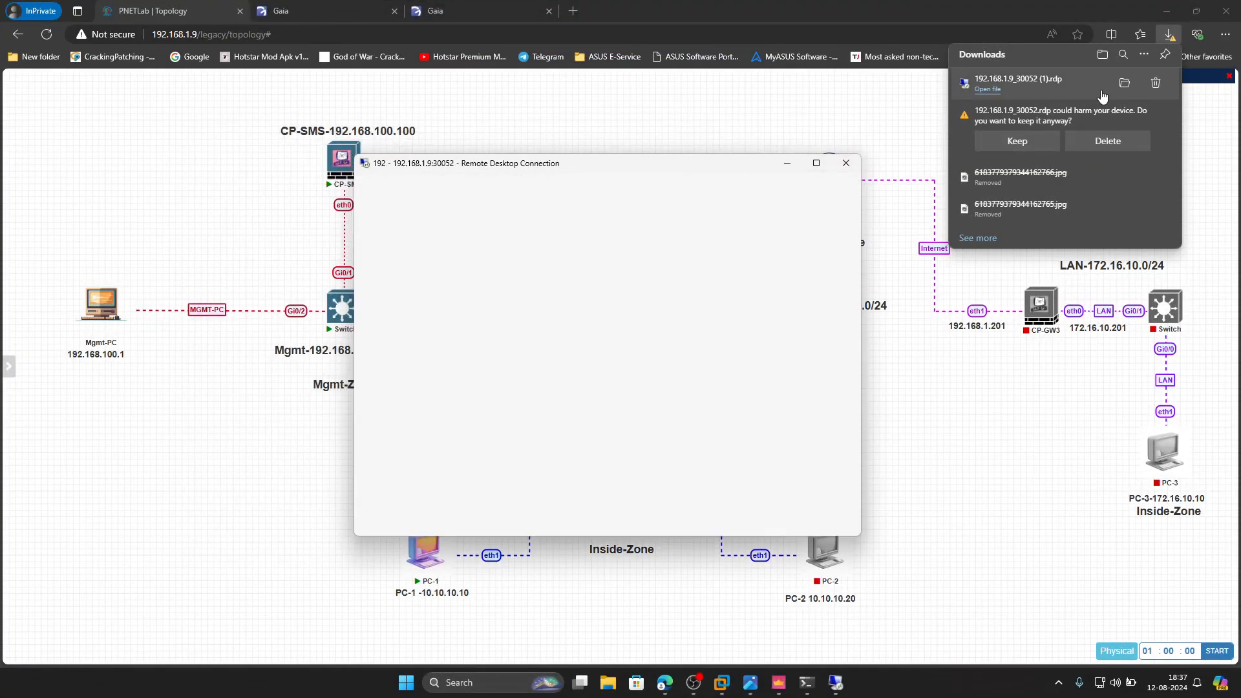
# - Delete both downloaded RDP files and return to PC-1's remote desktop window
pyautogui.click(1146, 114)
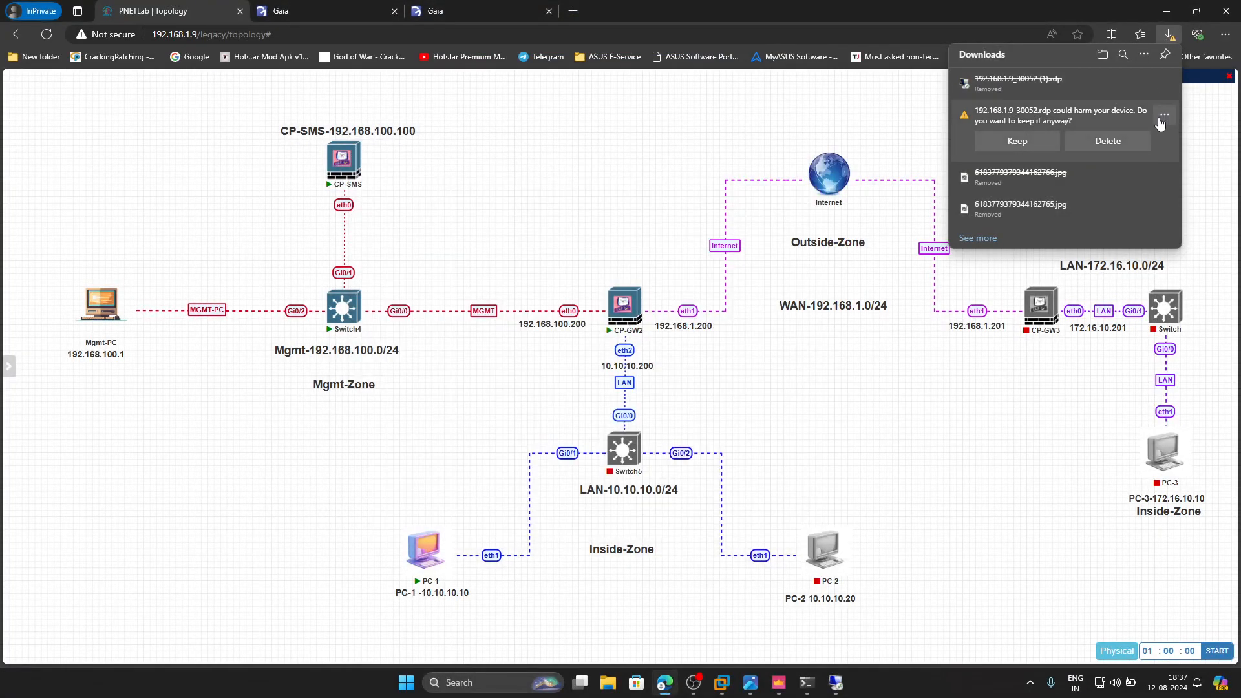
pyautogui.click(1108, 141)
pyautogui.click(835, 683)
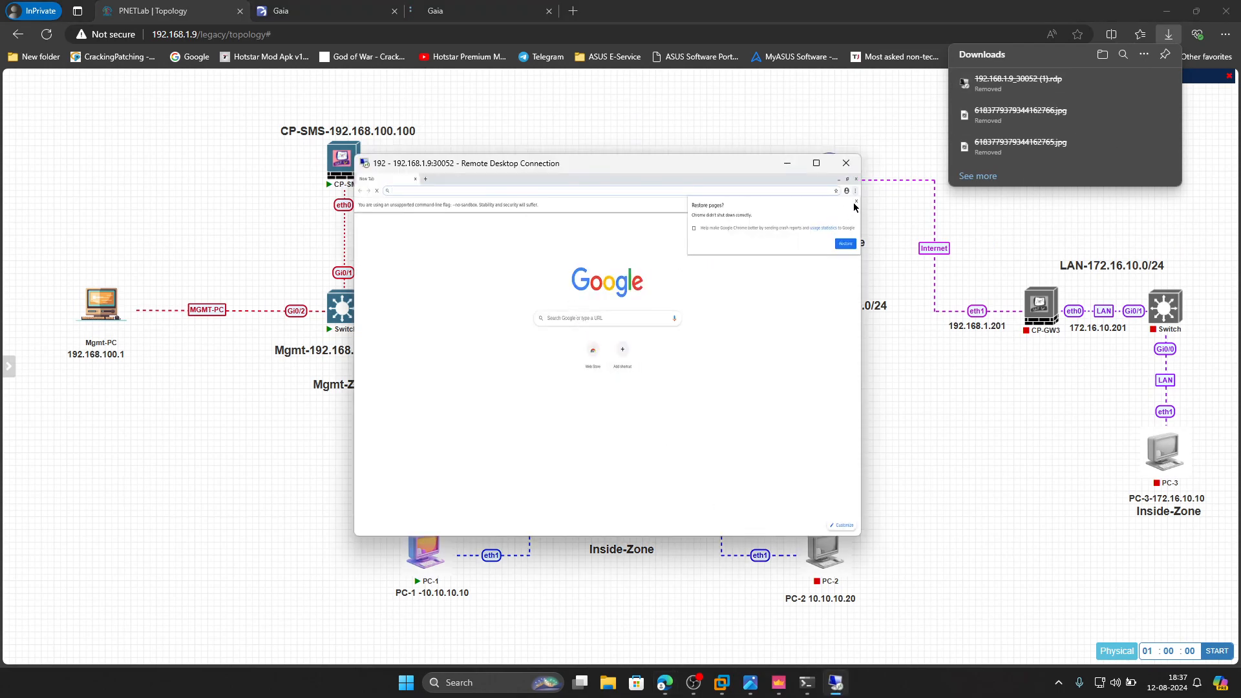
# - Close the browser on PC-1's remote desktop and open a terminal, showing the session full screen
pyautogui.click(856, 201)
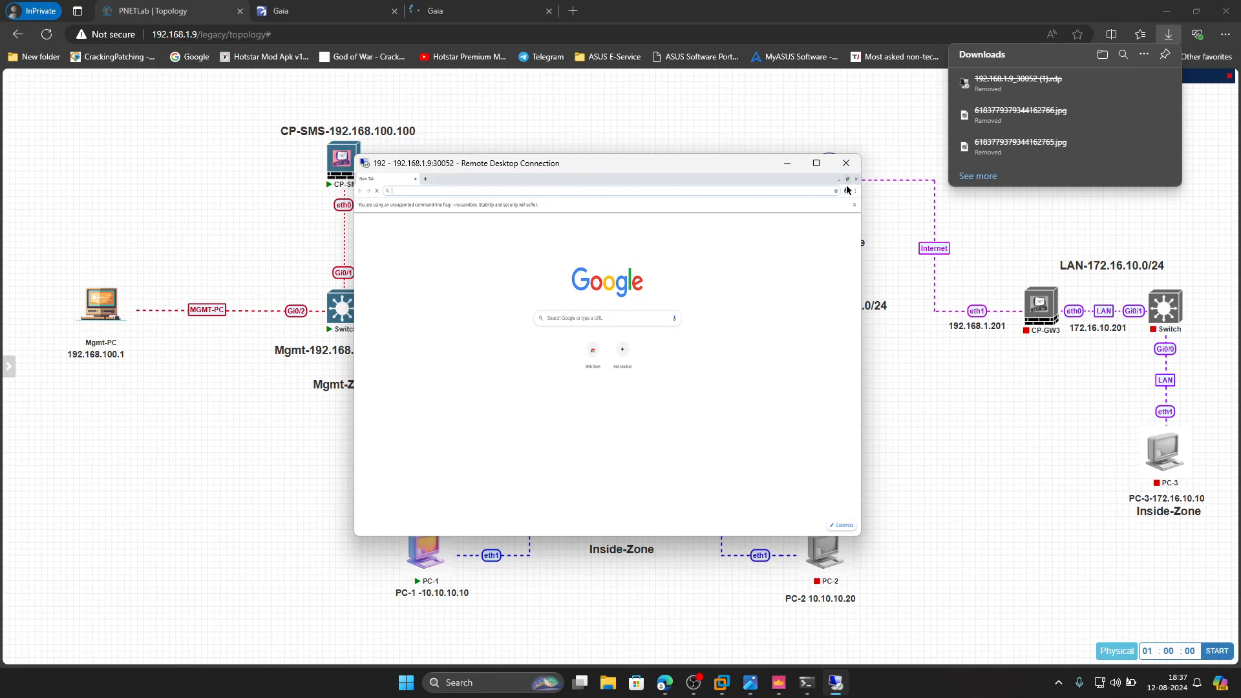
pyautogui.click(854, 205)
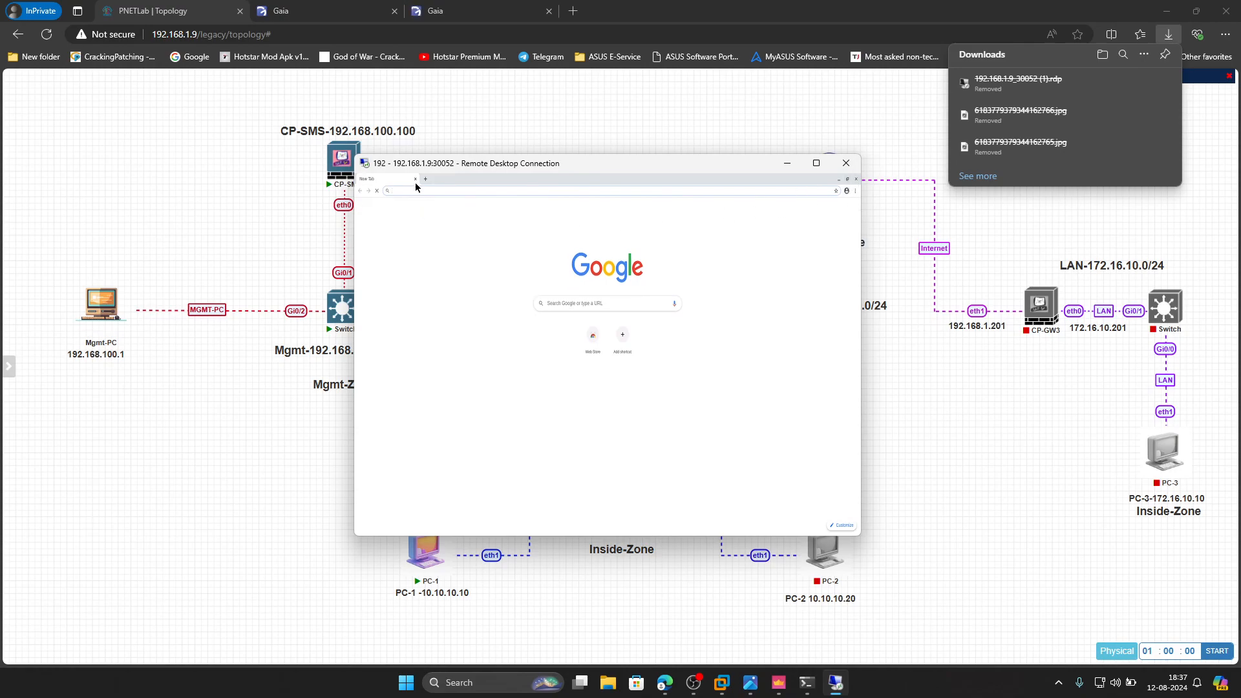
pyautogui.rightClick(489, 246)
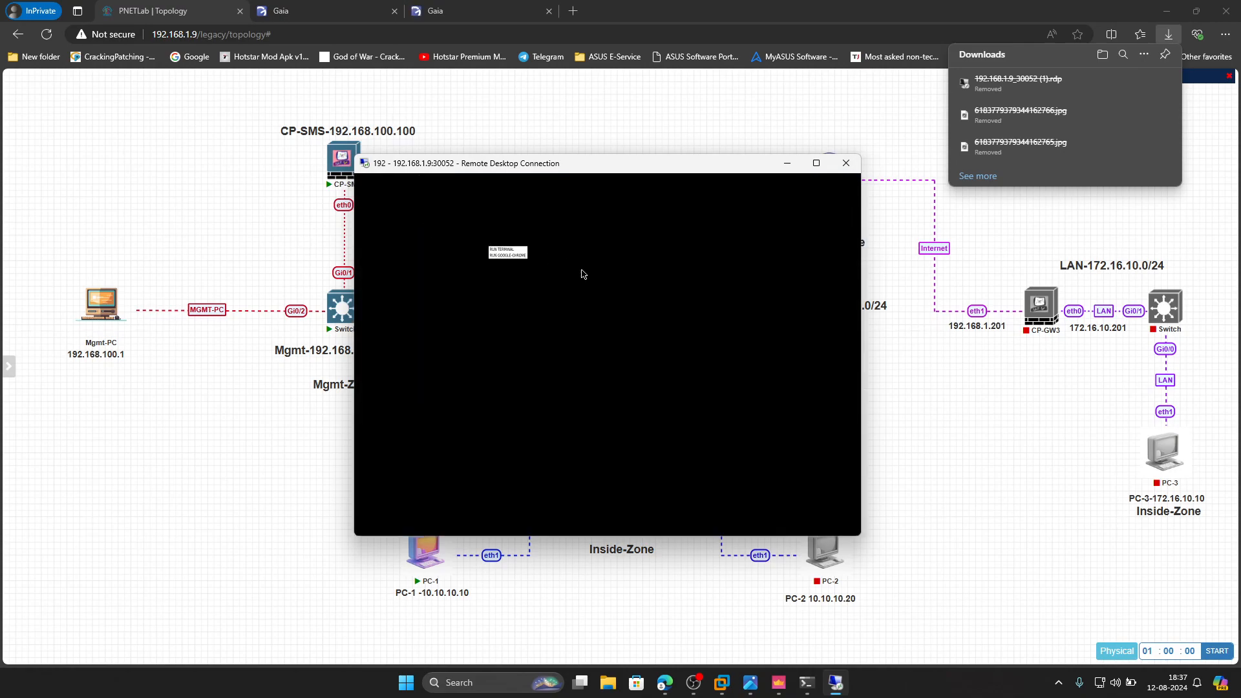
pyautogui.click(504, 250)
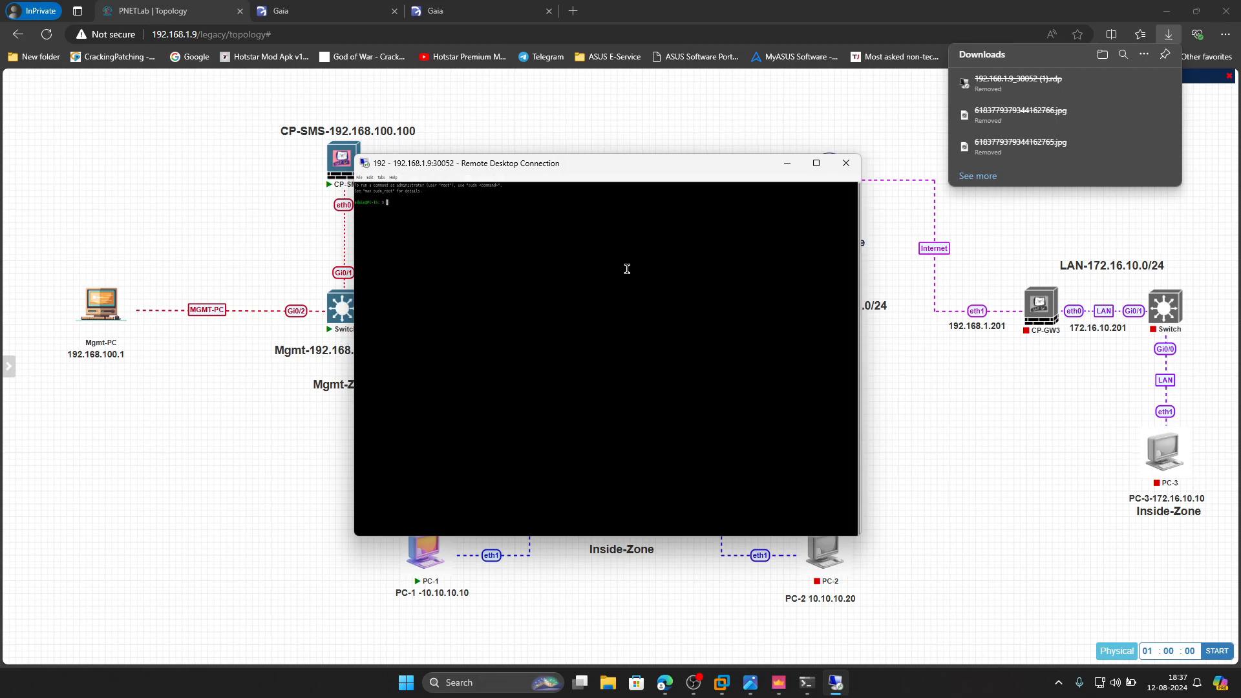
pyautogui.click(817, 163)
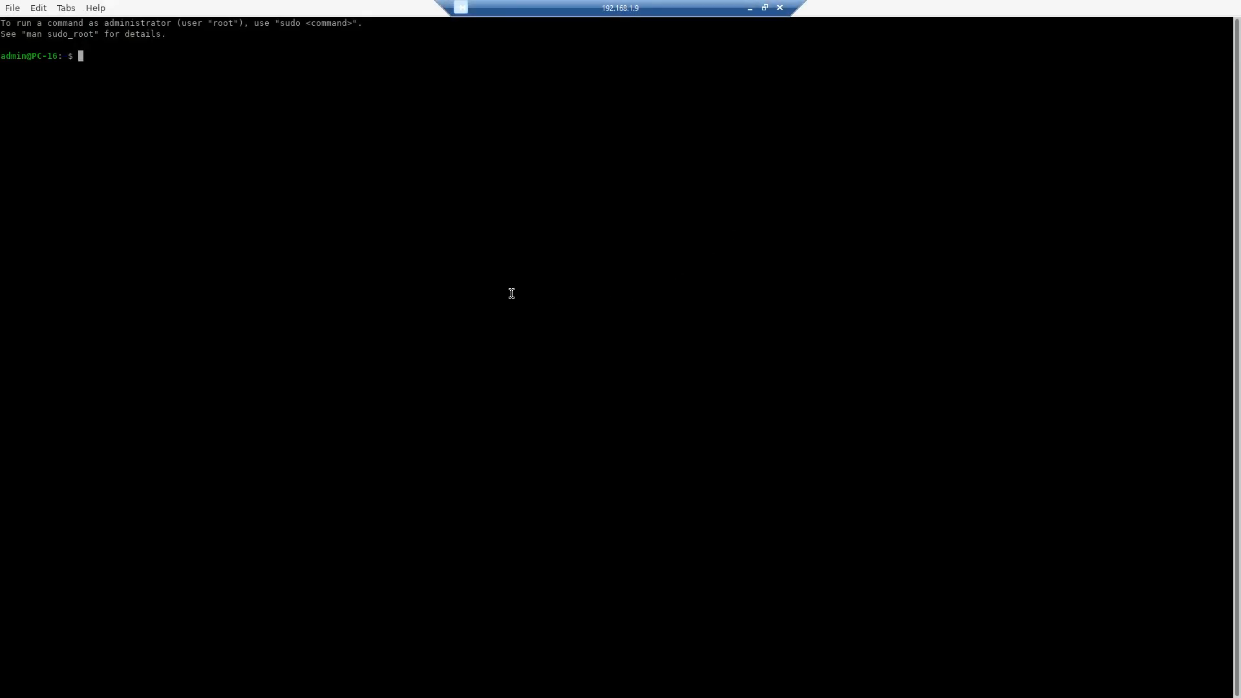
# - Begin a ping command in PC-1's terminal and enlarge the terminal text for readability
pyautogui.write('ping 10')
pyautogui.press('BackSpace')
pyautogui.click(765, 8)
pyautogui.moveTo(602, 163); pyautogui.dragTo(574, 168)
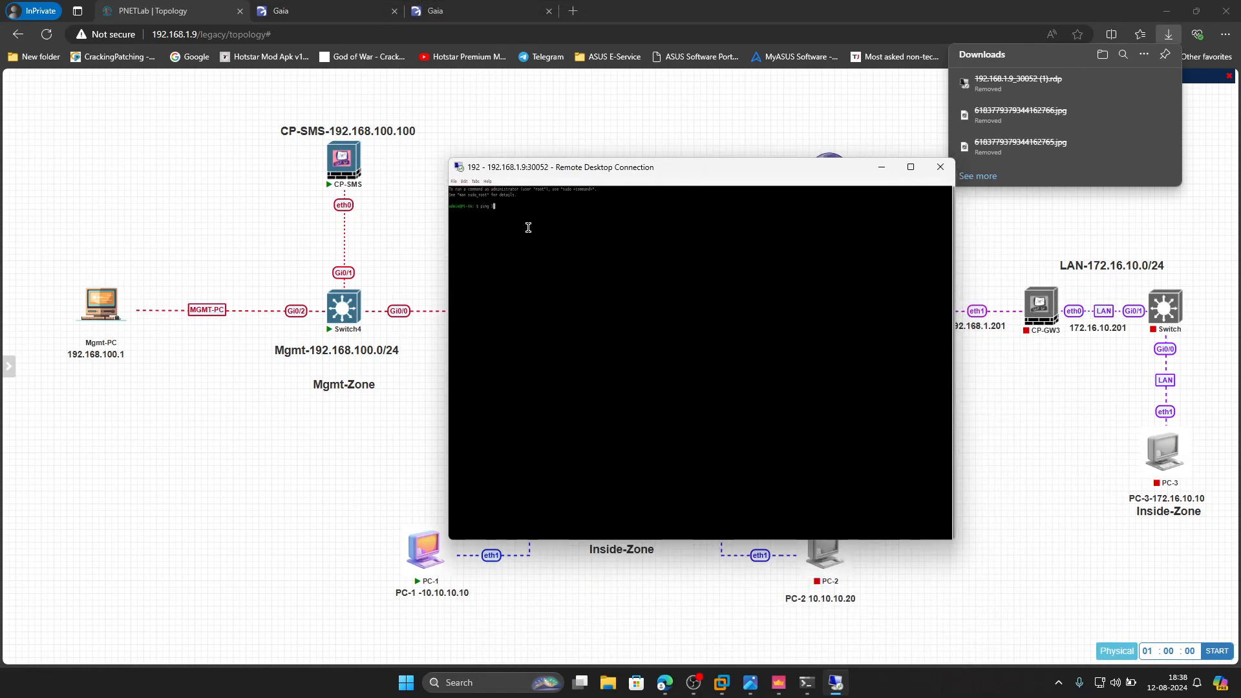
pyautogui.rightClick(624, 220)
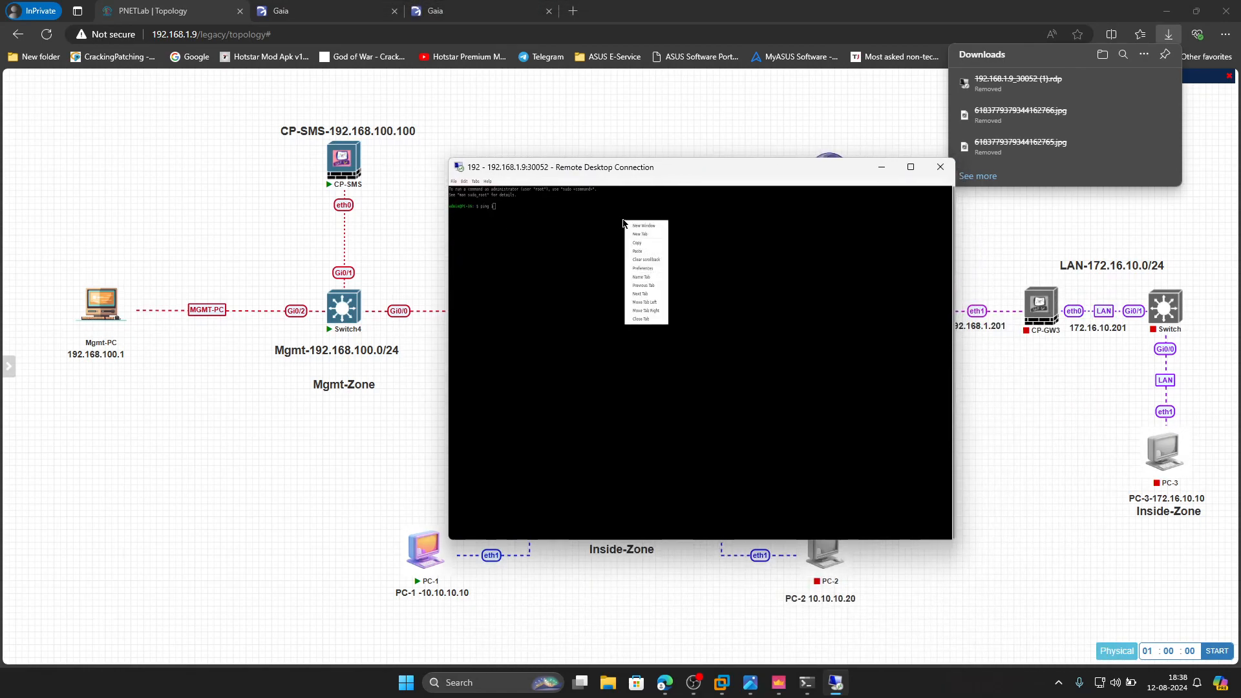
pyautogui.click(911, 167)
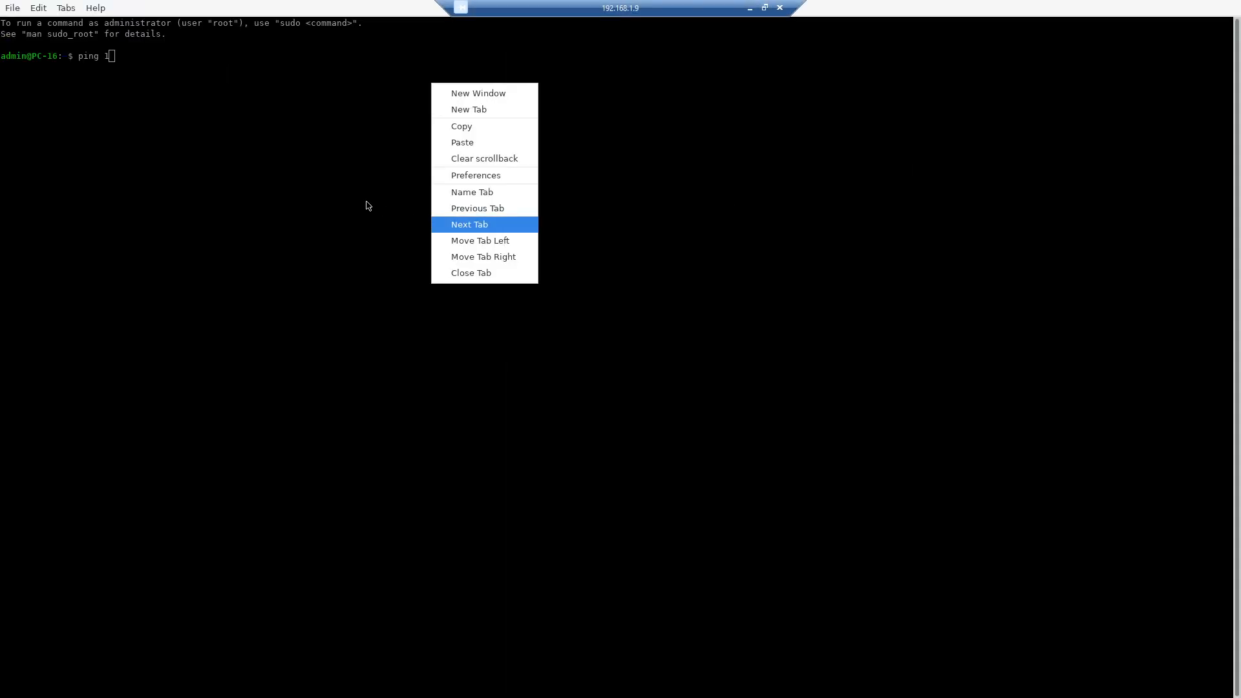
pyautogui.click(19, 10)
pyautogui.click(19, 10)
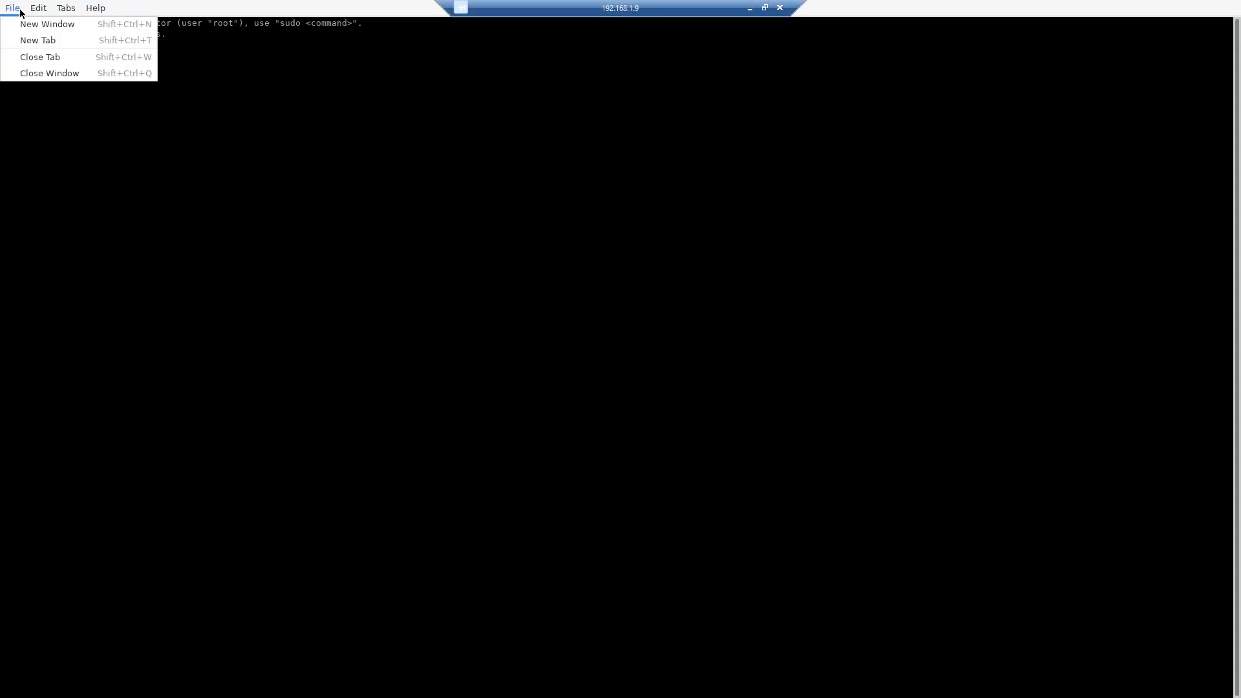
pyautogui.moveTo(41, 12)
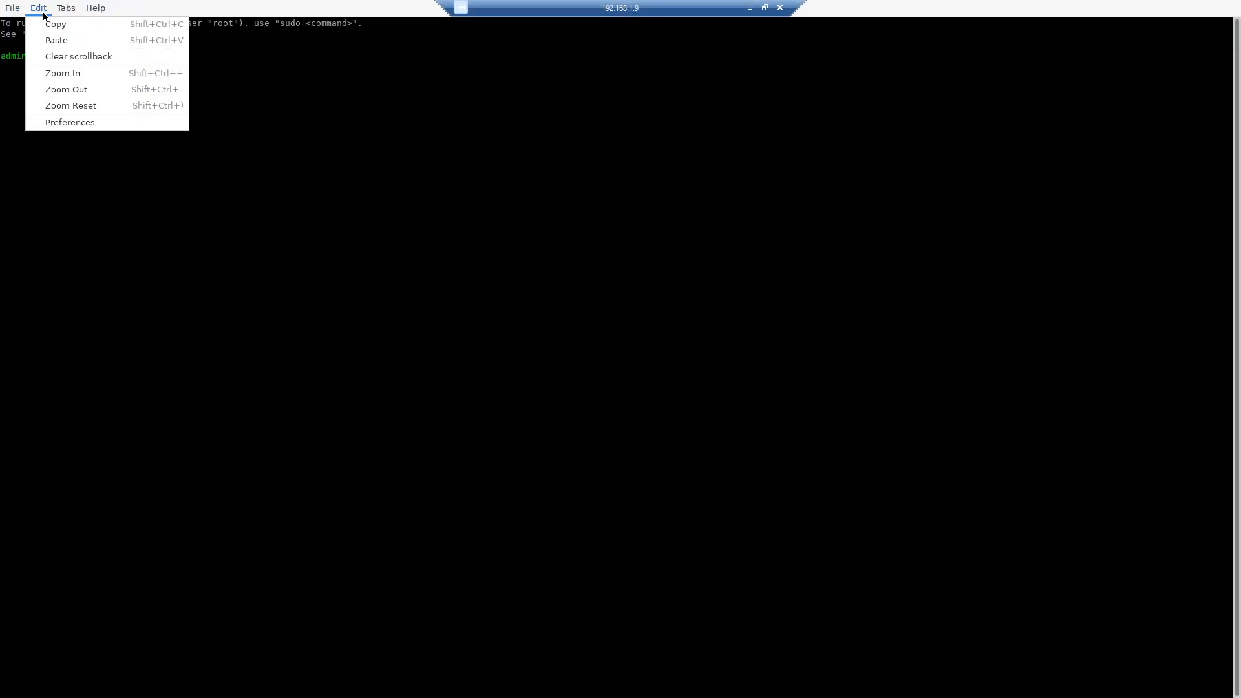
pyautogui.click(64, 90)
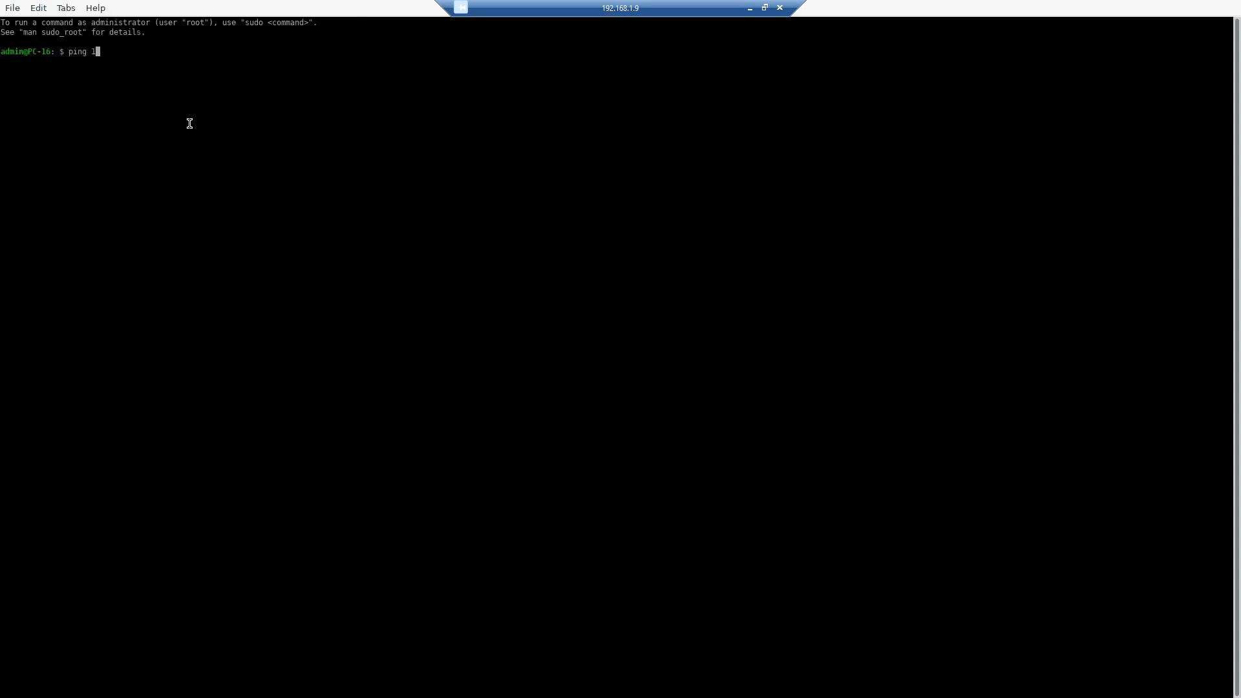
pyautogui.hotkey('ctrl', '+')
pyautogui.hotkey('ctrl', '+')
pyautogui.hotkey('ctrl', '+')
pyautogui.hotkey('ctrl', '+')
pyautogui.hotkey('ctrl', '+')
pyautogui.hotkey('ctrl', '+')
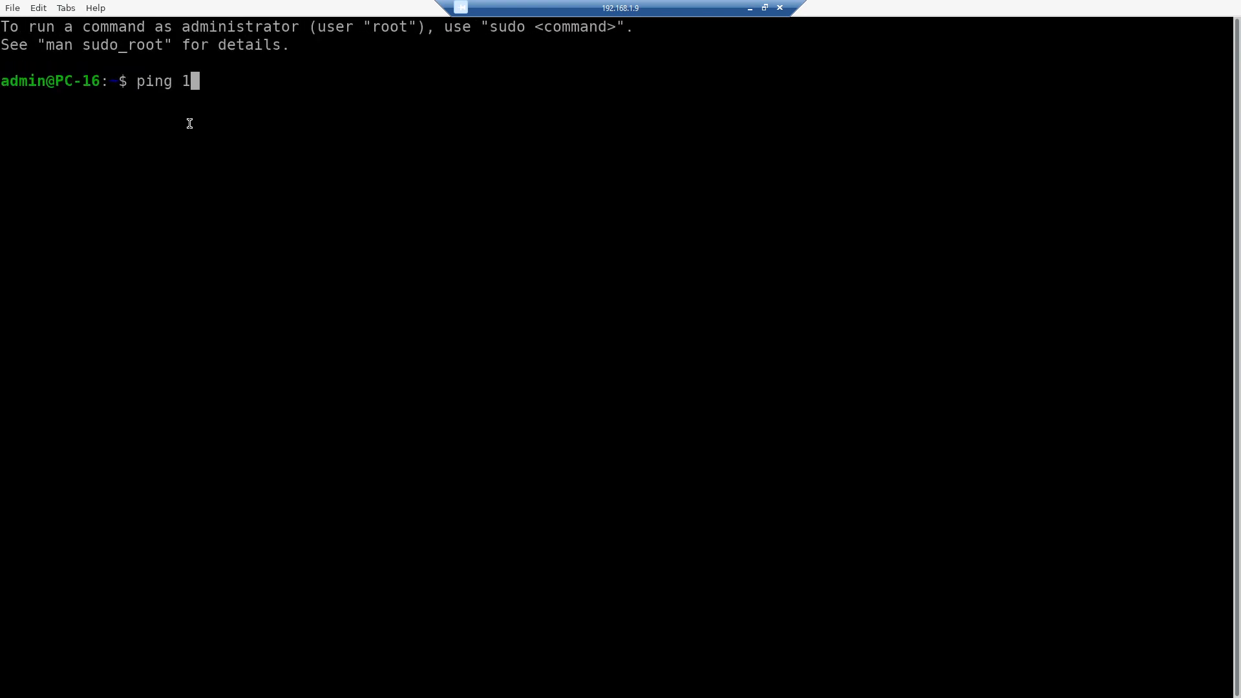
# - Try to ping 10.10.10.200 with the -t option from PC-1's terminal
pyautogui.write('0.10.10.200 -t')
pyautogui.press('Return')
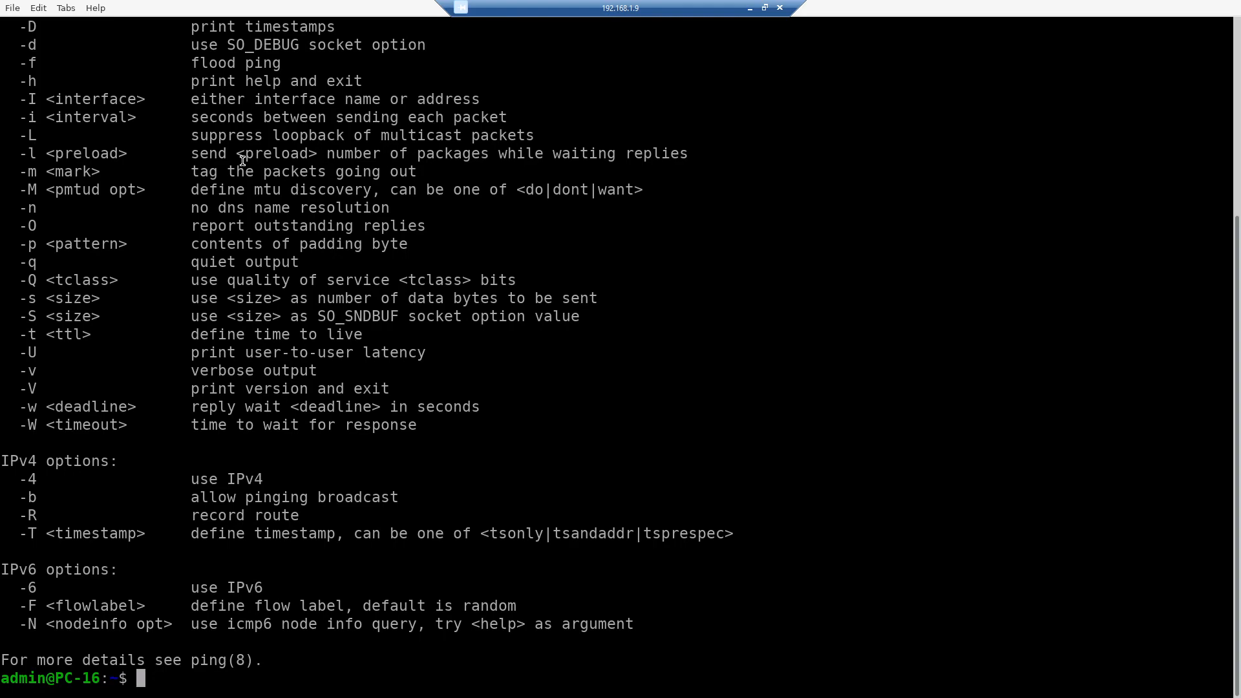
pyautogui.hotkey('ctrl', 'c')
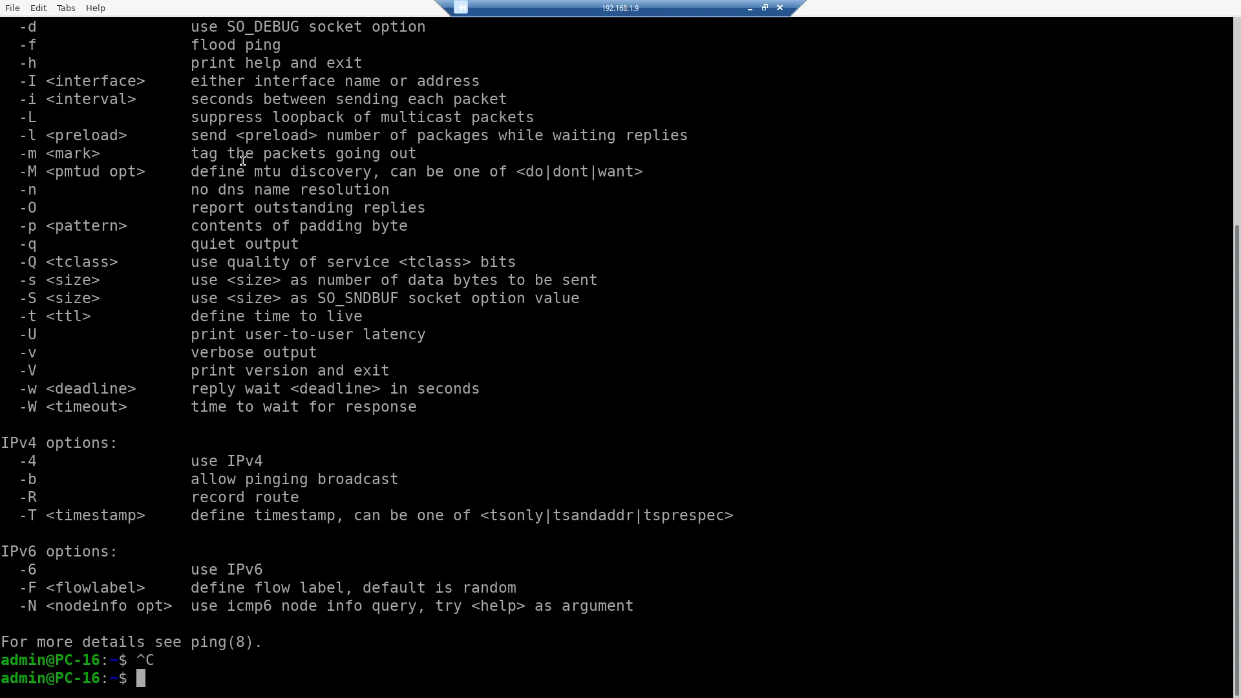
# - Rerun the ping to 10.10.10.200 without the -t option
pyautogui.press('Up')
pyautogui.press('BackSpace')
pyautogui.press('BackSpace')
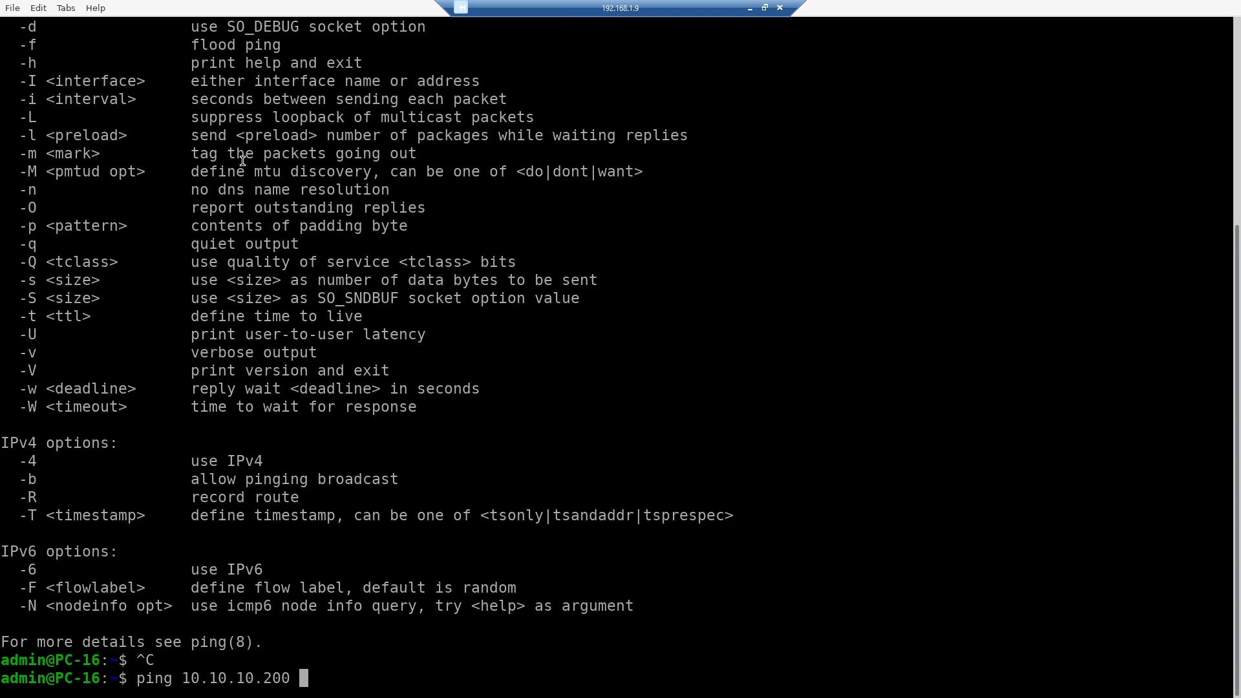
pyautogui.press('Return')
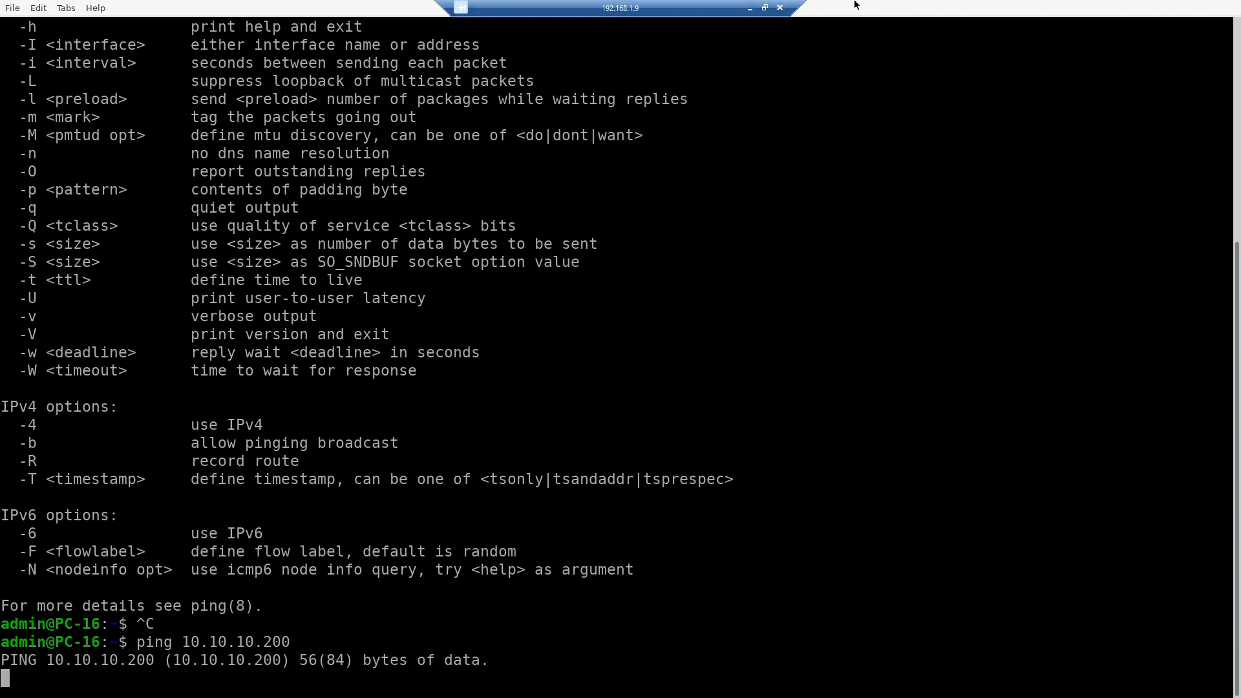
# - Check the ICMP step in the handwritten notes image and switch to SmartConsole
pyautogui.click(765, 8)
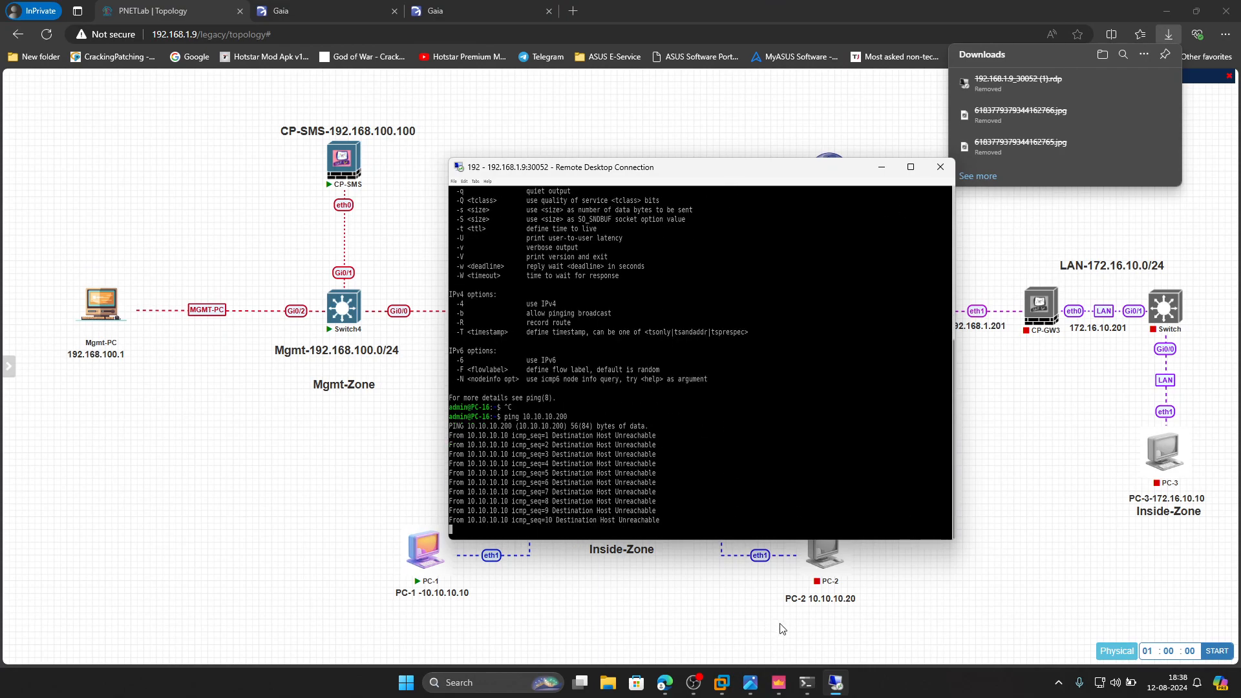
pyautogui.click(750, 683)
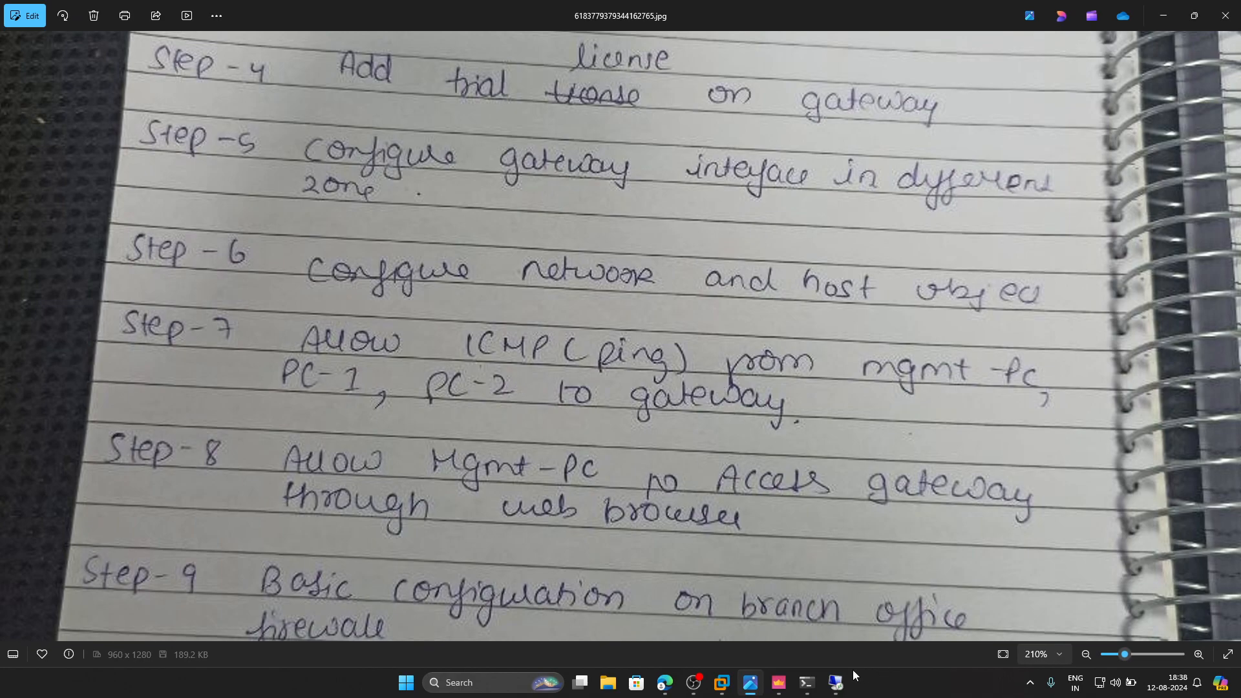
pyautogui.click(779, 683)
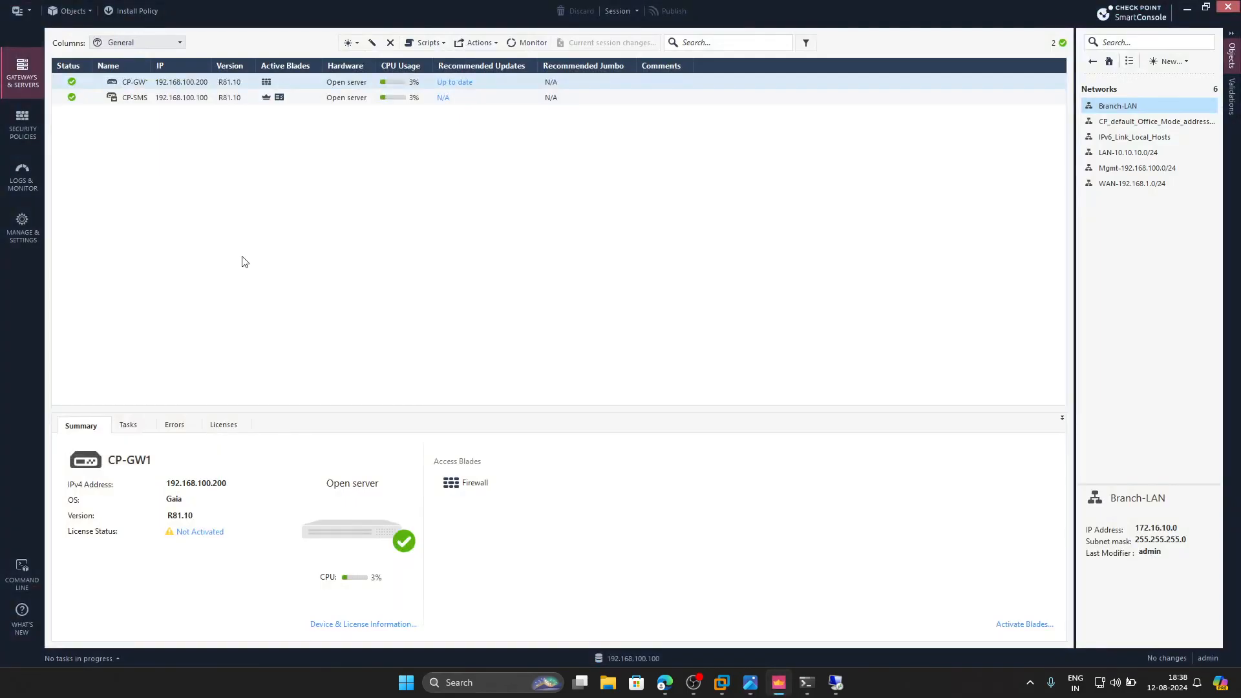
# - Enable Accept ICMP requests and Log Implied Rules in the global firewall properties
pyautogui.click(20, 11)
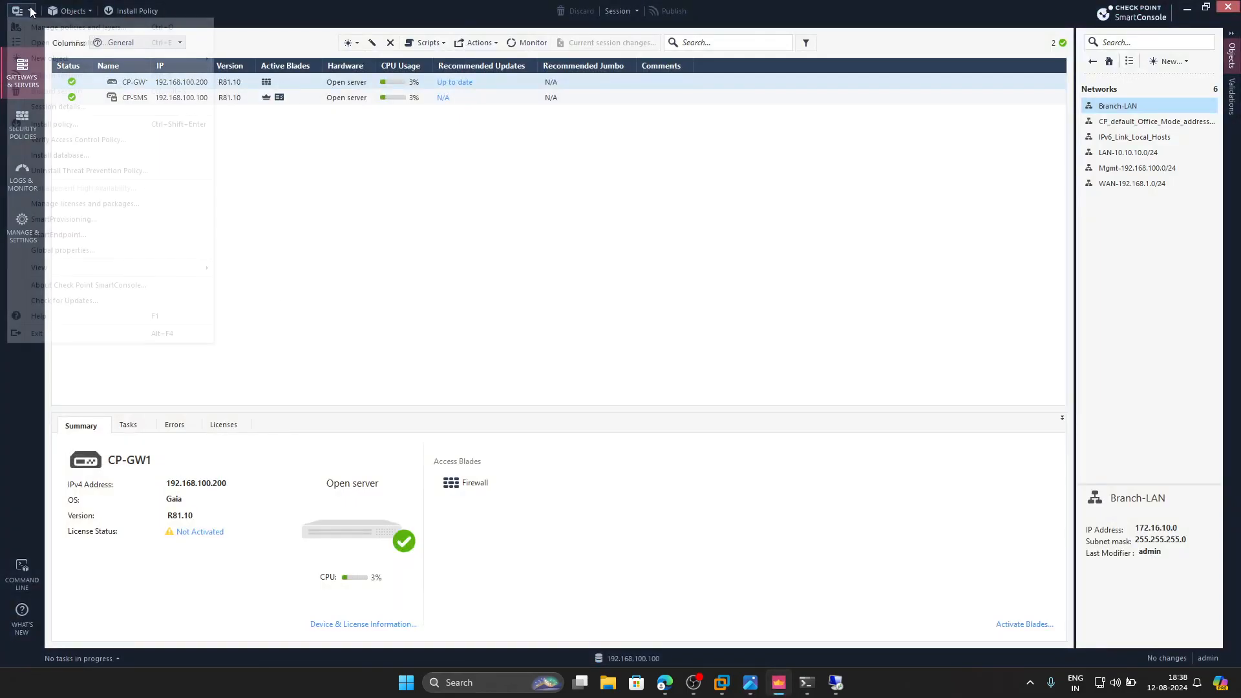
pyautogui.click(113, 255)
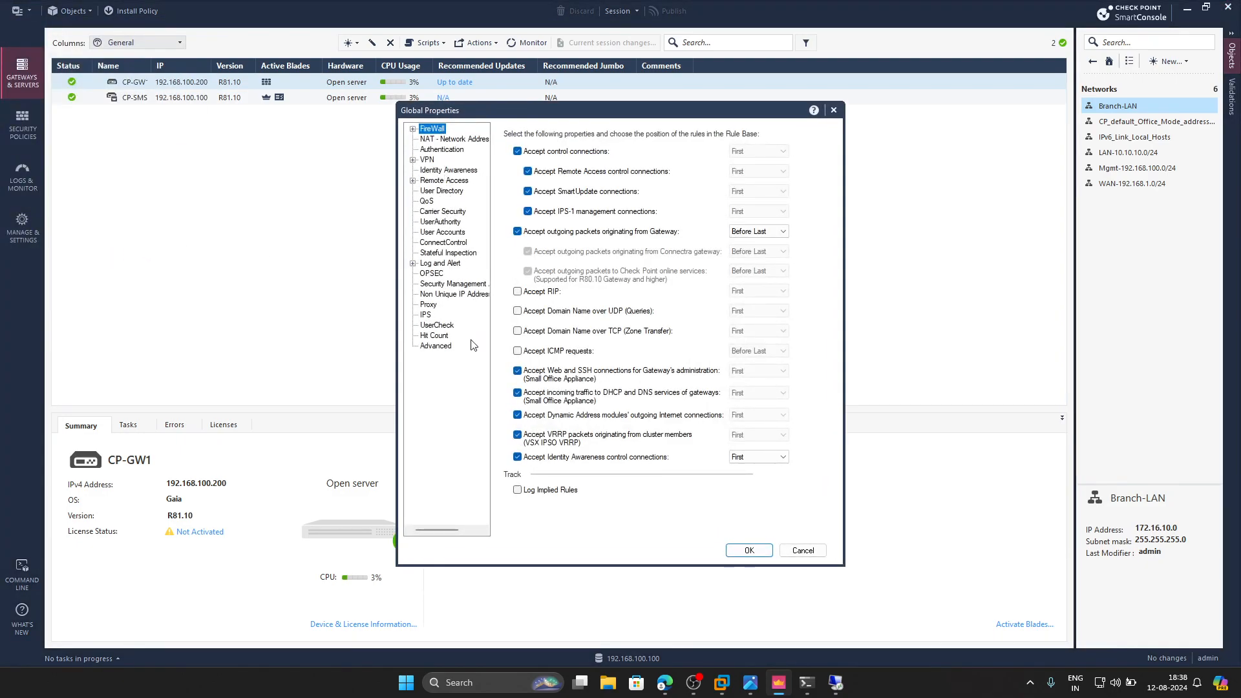
pyautogui.click(520, 352)
pyautogui.click(525, 490)
pyautogui.click(750, 551)
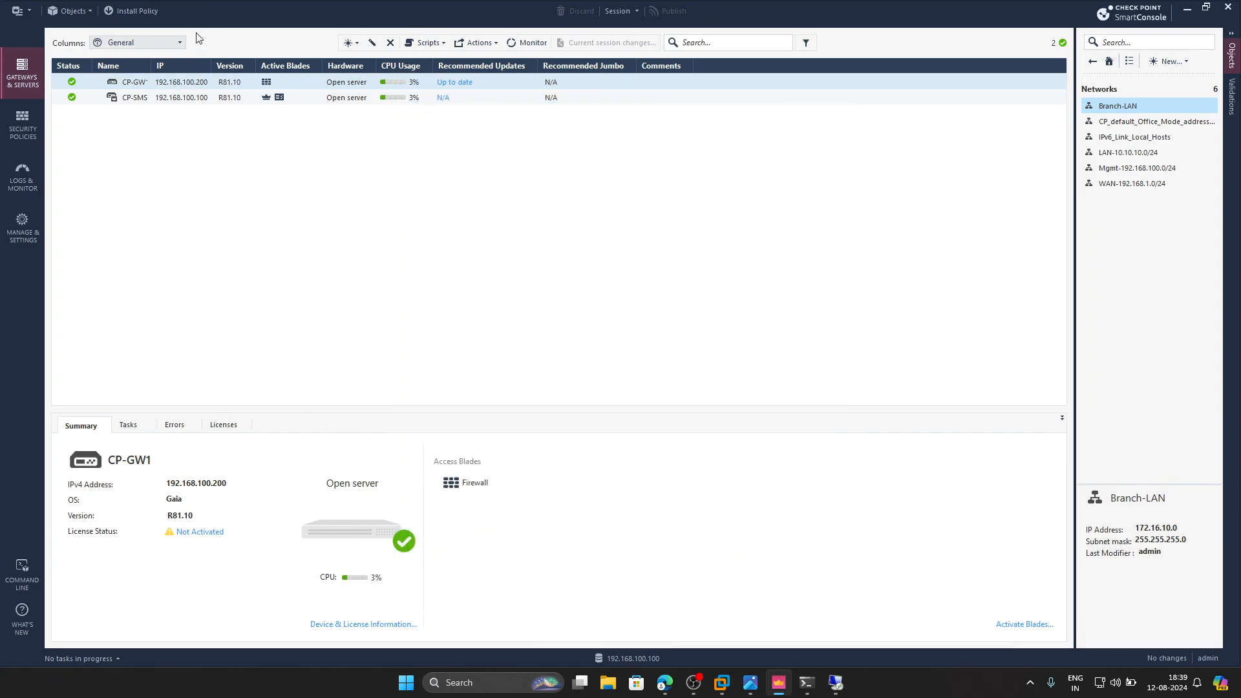
# - Publish the session changes and install the Standard policy on CP-GW1
pyautogui.click(134, 11)
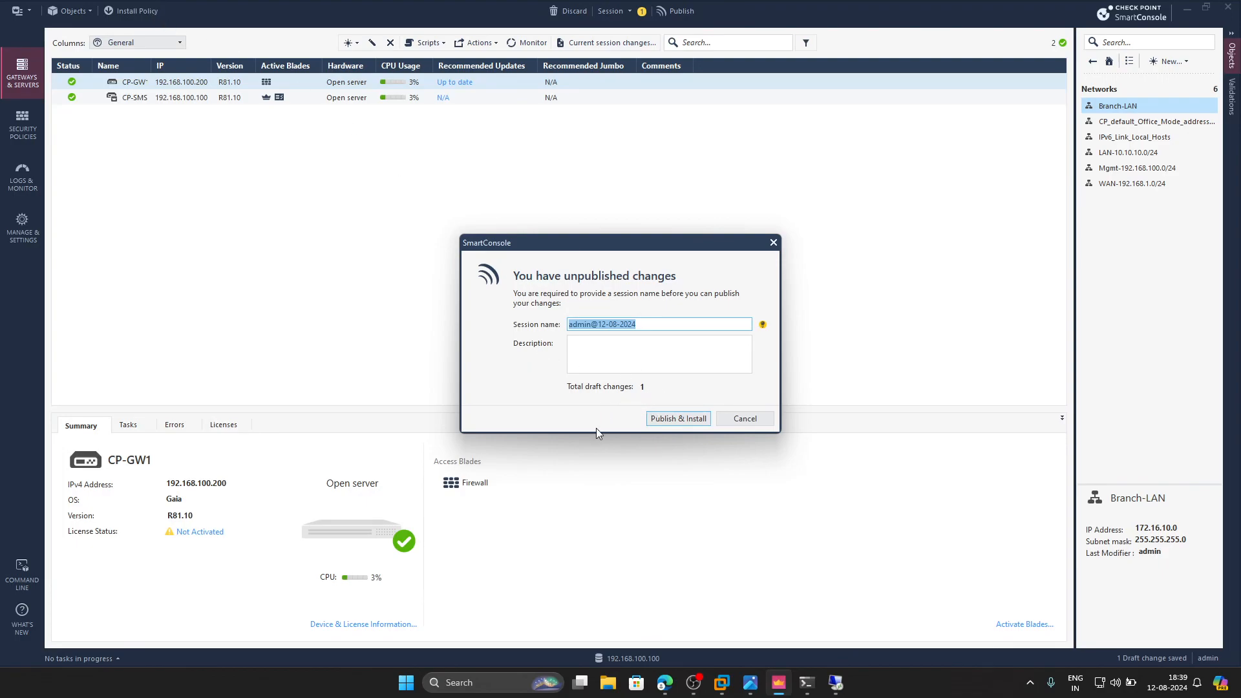
pyautogui.click(665, 420)
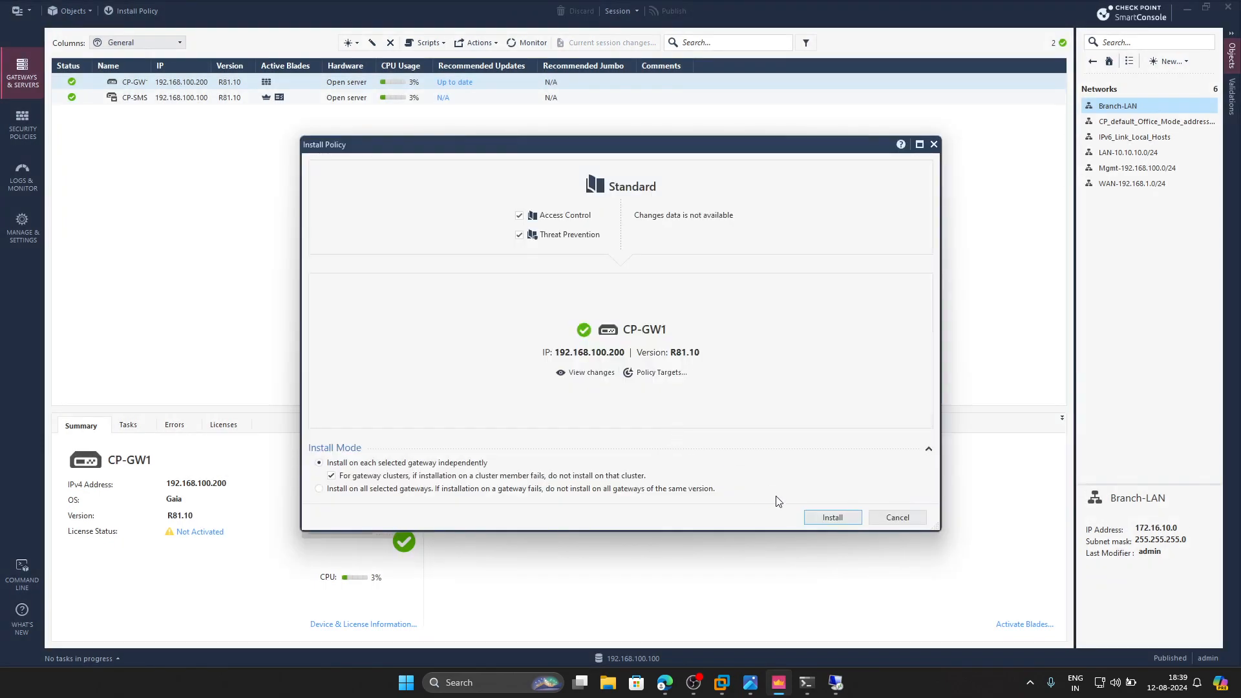
pyautogui.click(832, 519)
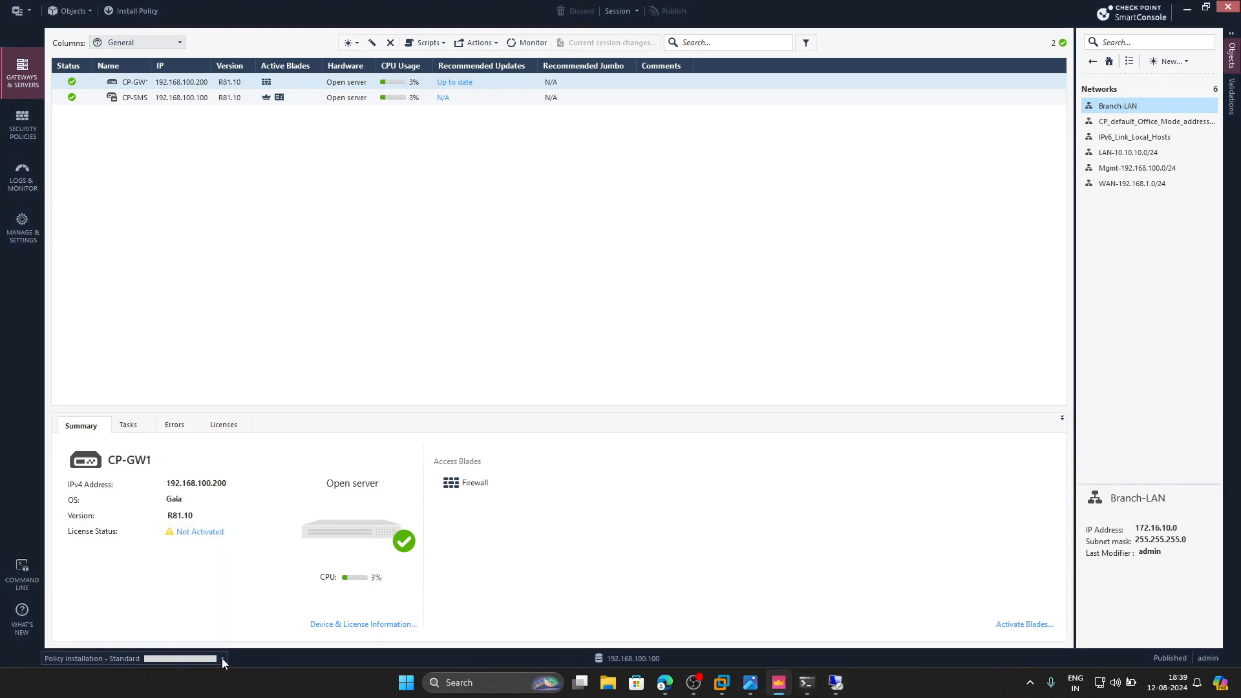
# - Check the running gateway pings in the Windows command prompt and in PC-1's remote desktop session
pyautogui.click(811, 685)
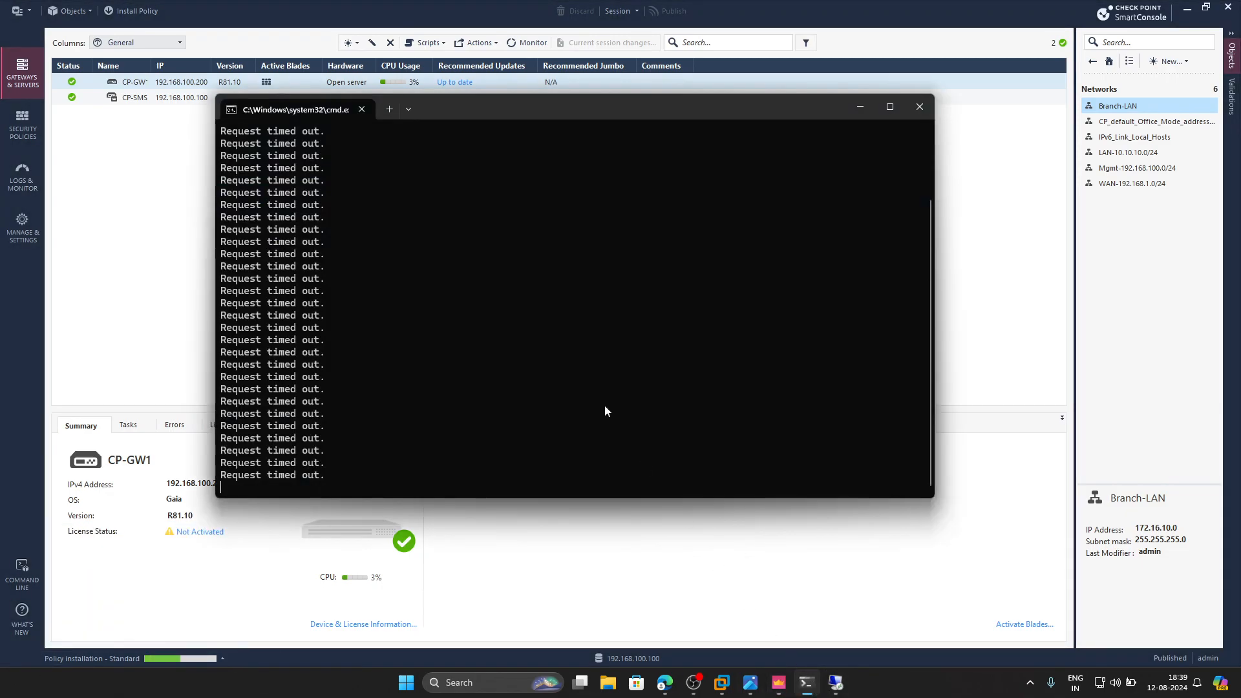
pyautogui.moveTo(479, 109); pyautogui.dragTo(647, 132)
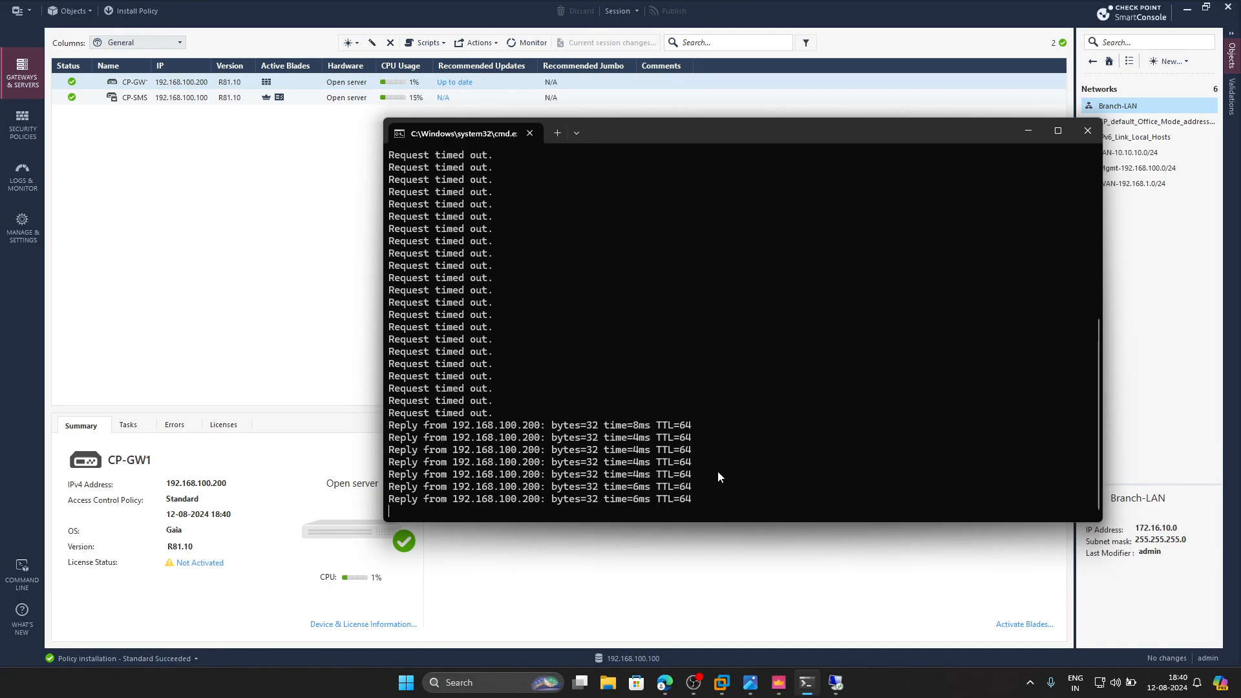
pyautogui.click(835, 684)
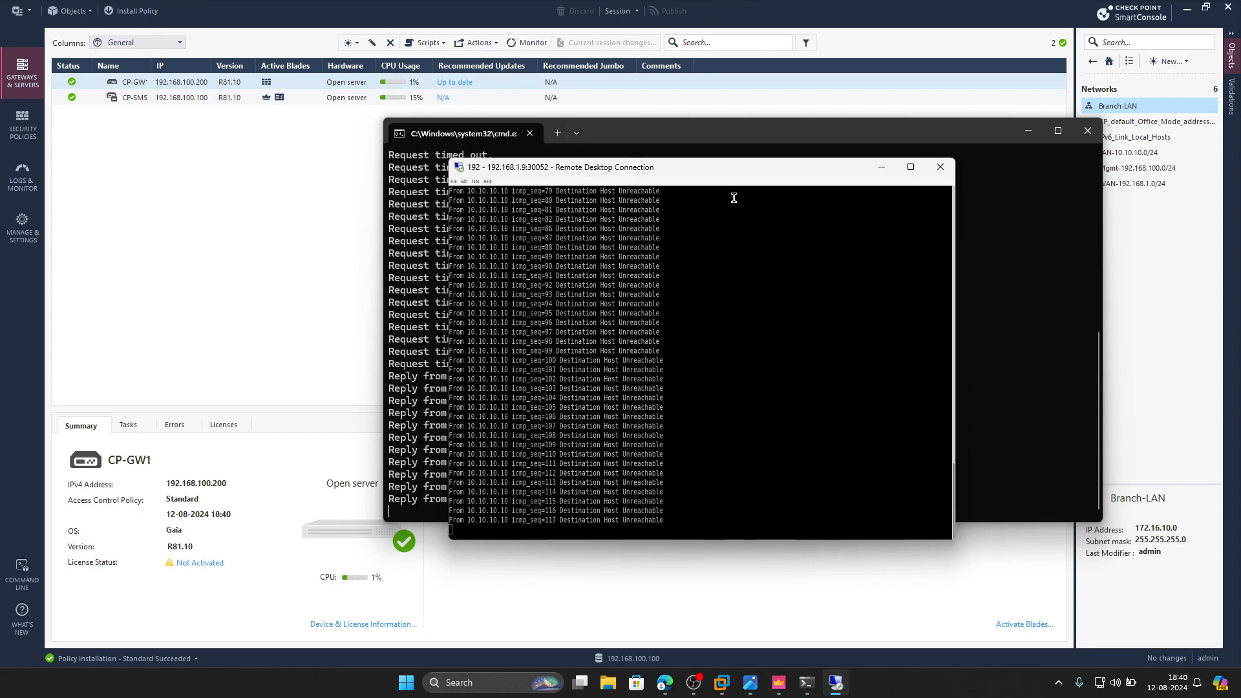
# - Stop the running ping in PC-1's remote desktop session and start a new ping to 10.10.10.200
pyautogui.moveTo(701, 181); pyautogui.dragTo(853, 209)
pyautogui.scroll(5, 873, 451)
pyautogui.scroll(-6, 856, 424)
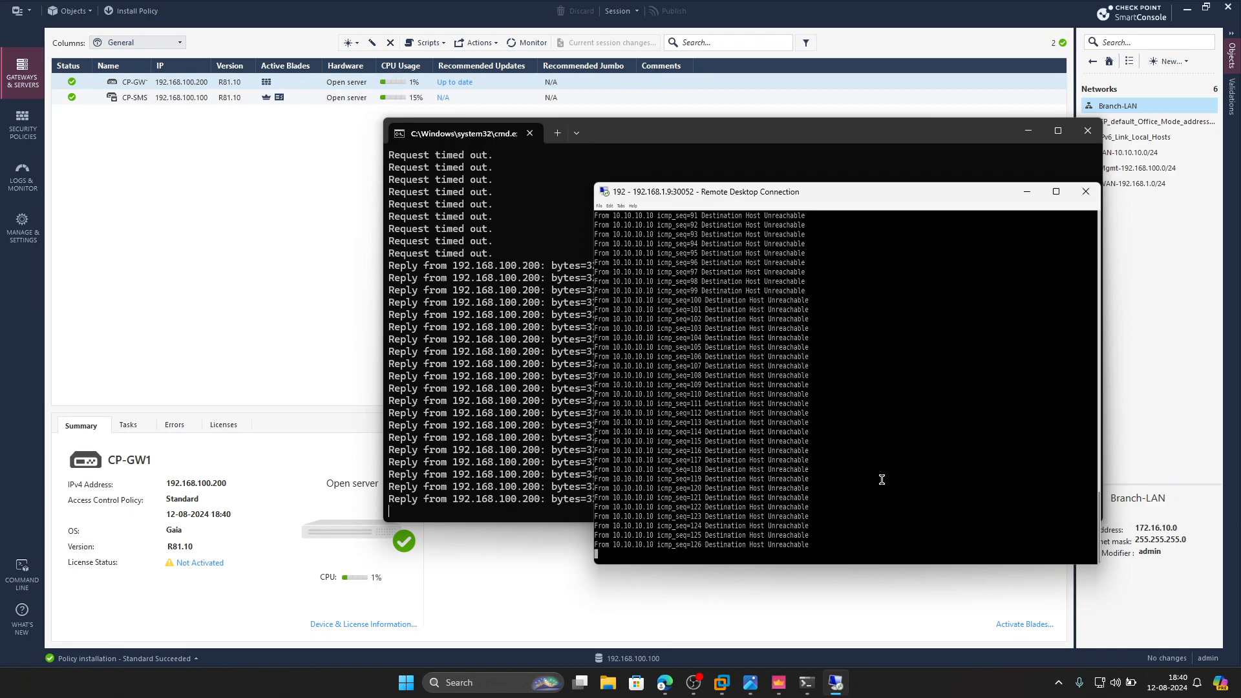
pyautogui.hotkey('ctrl', 'c')
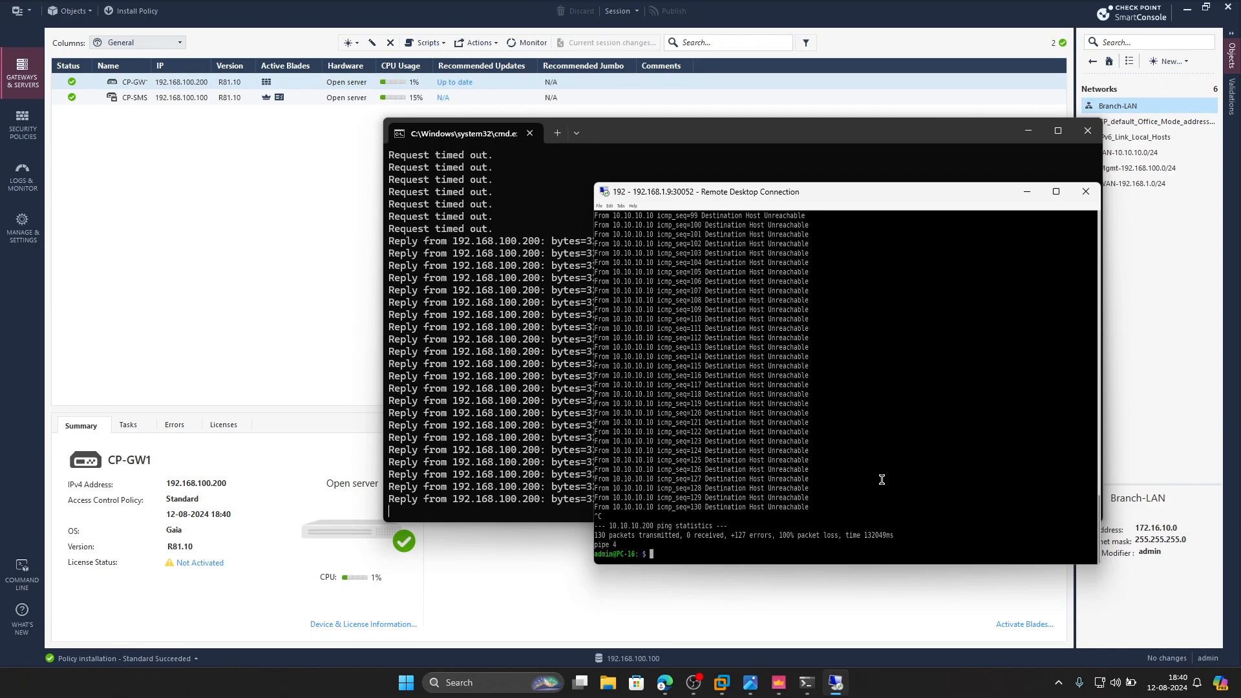
pyautogui.write('ping 10.10.10.200')
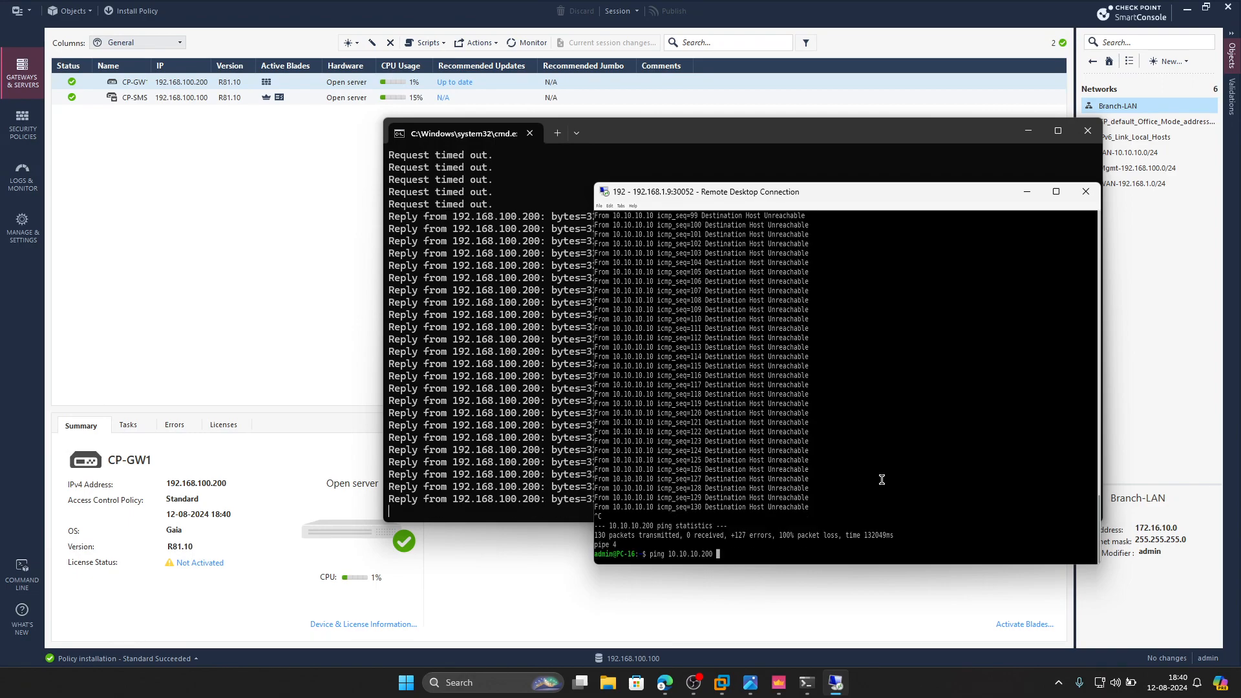
pyautogui.press('Return')
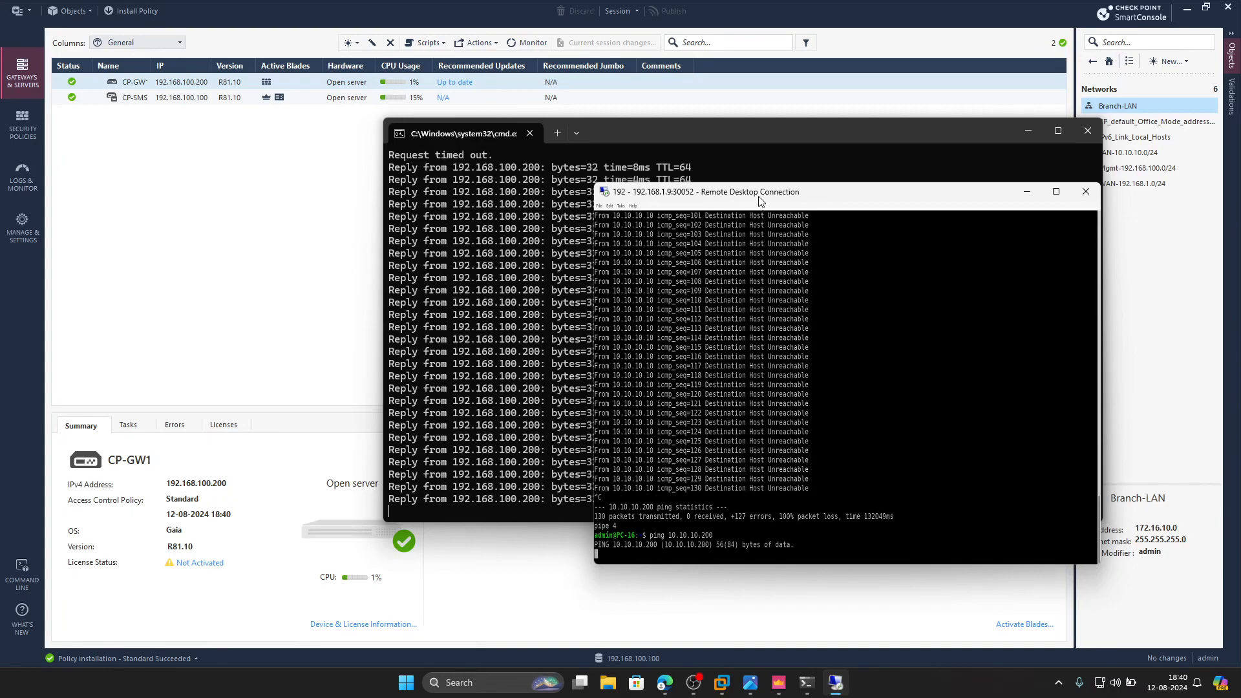
pyautogui.moveTo(760, 201); pyautogui.dragTo(714, 151)
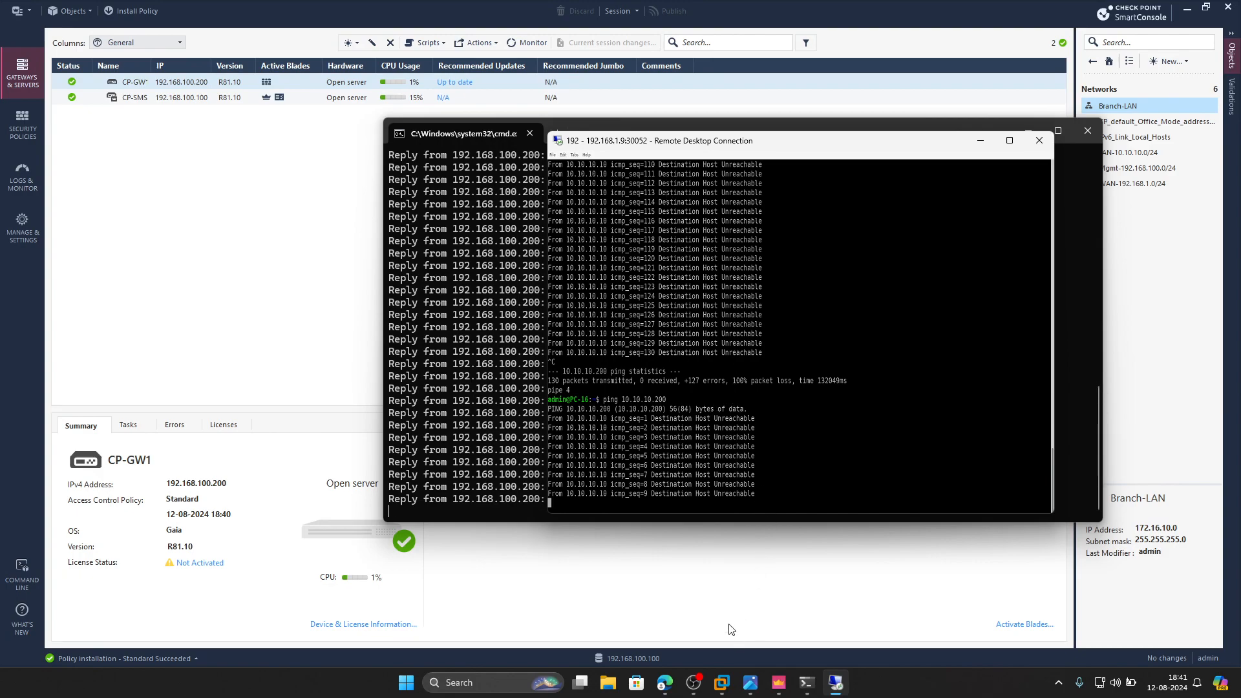
# - Start Switch5 in the PNETLab topology and return to PC-1's remote desktop session
pyautogui.click(664, 683)
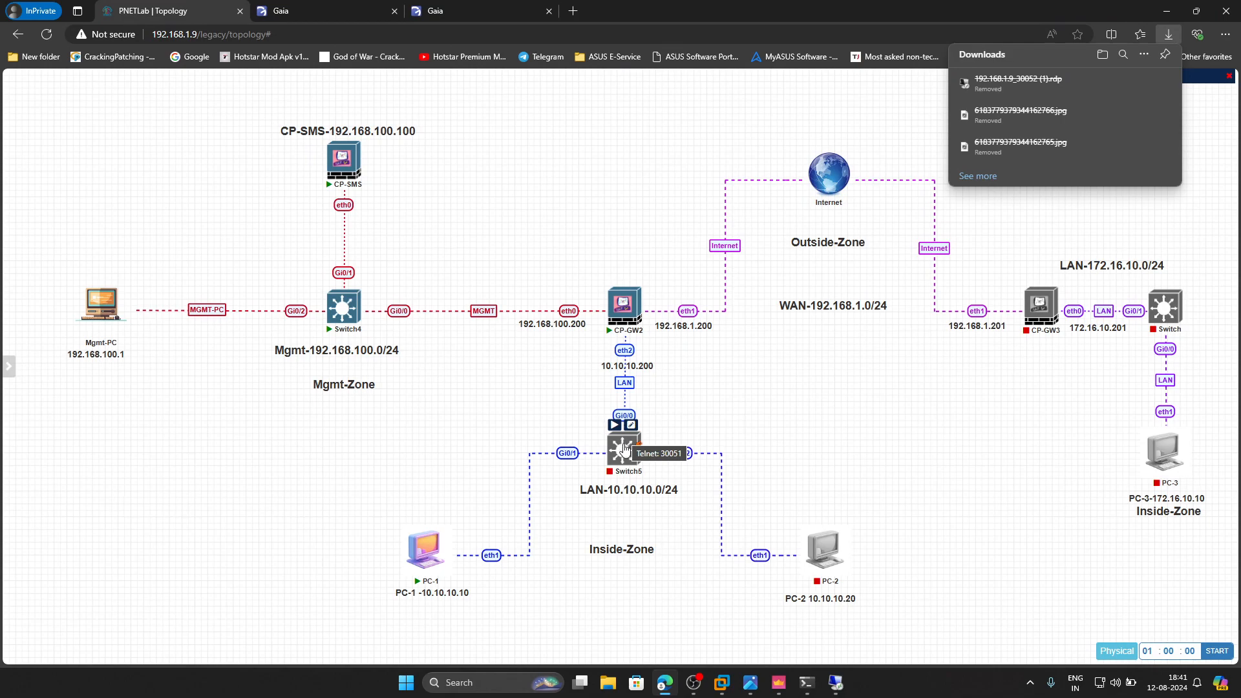
pyautogui.click(615, 426)
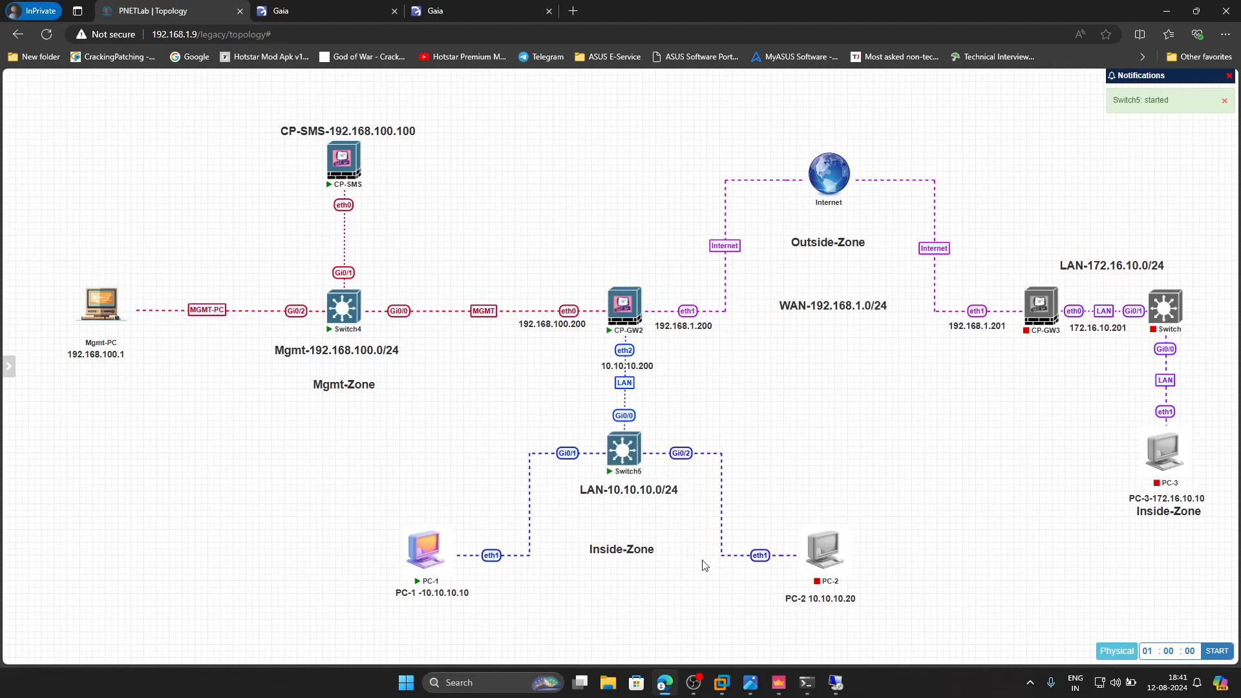
pyautogui.click(836, 682)
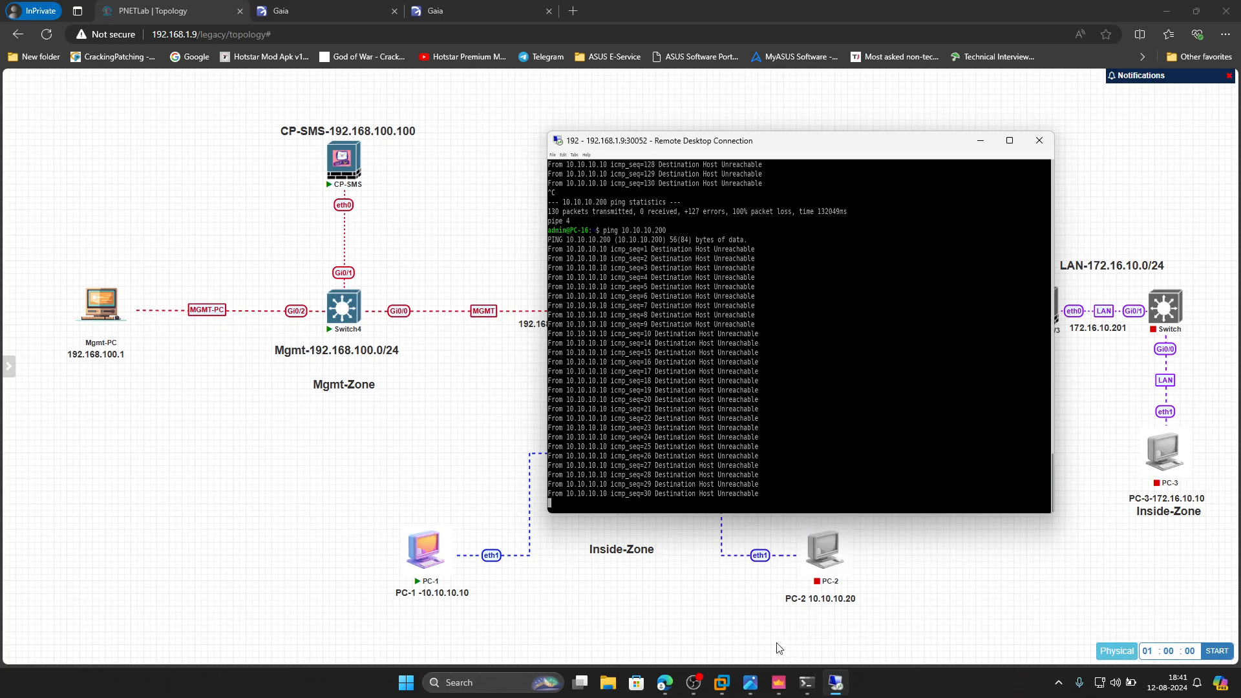
# - Read Step-8 about Mgmt-PC web browser access to the gateway in the handwritten notes image
pyautogui.click(747, 680)
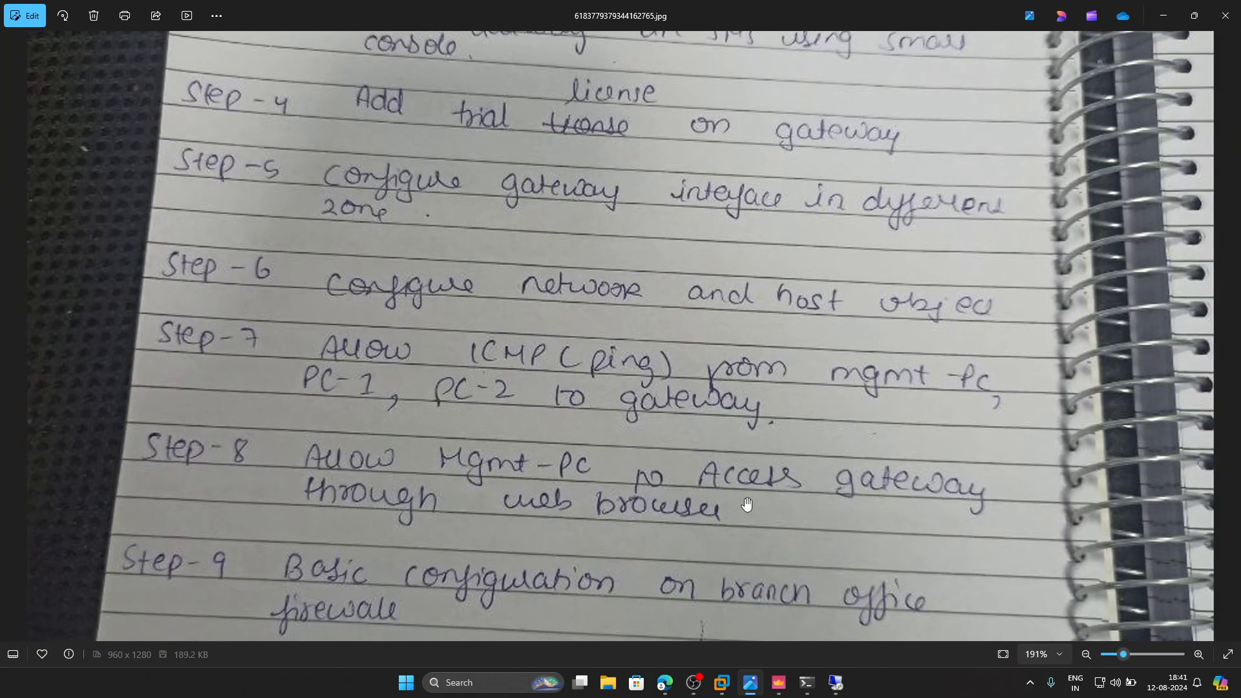
pyautogui.scroll(2, 775, 499)
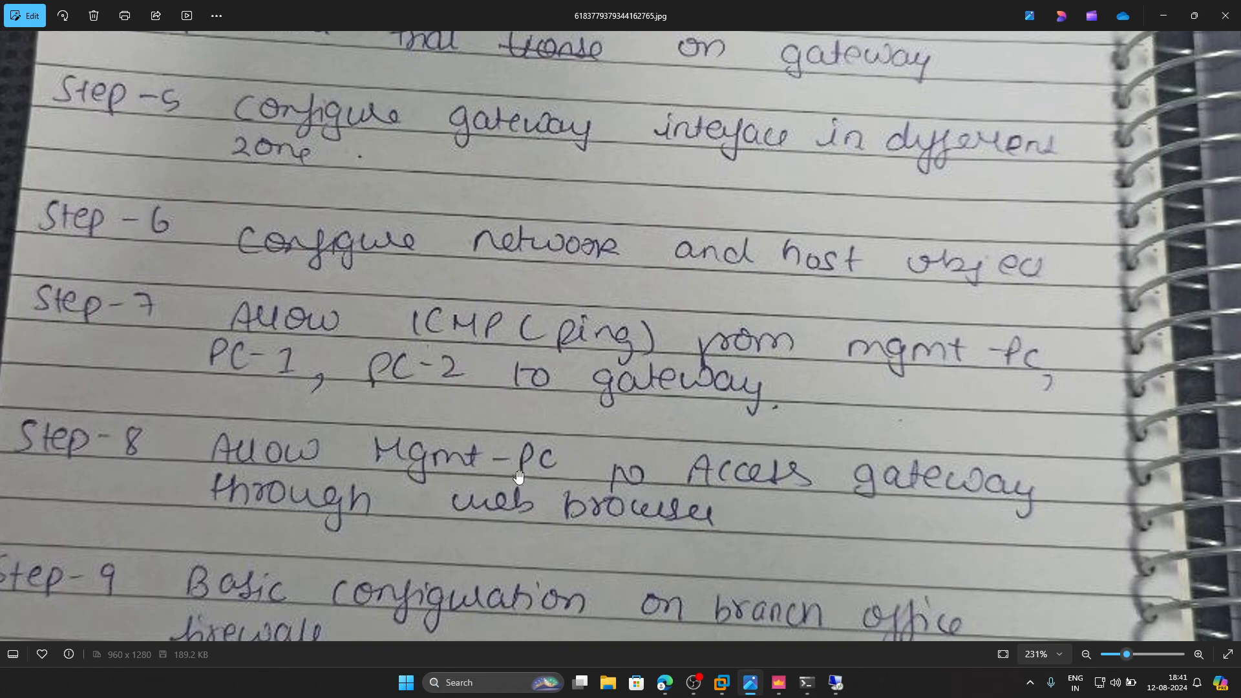
pyautogui.click(1164, 14)
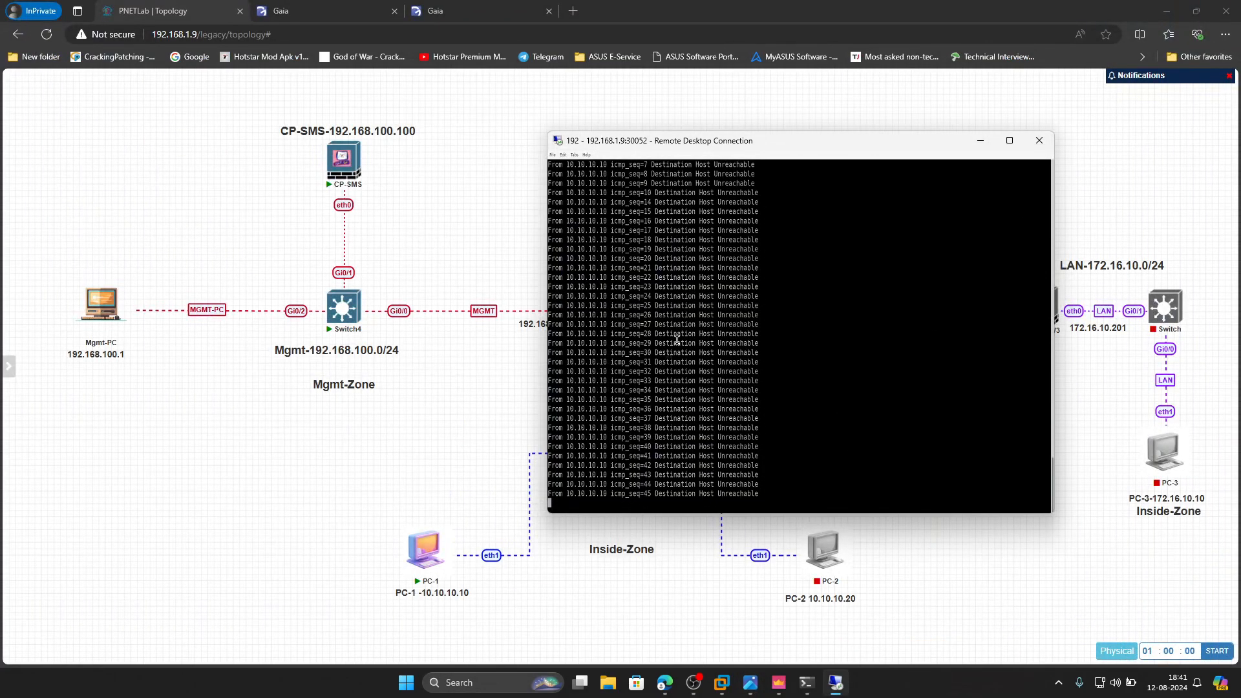
# - Reload the gateway's Gaia portal at 192.168.100.200 in the browser to test web access from Mgmt-PC
pyautogui.click(490, 6)
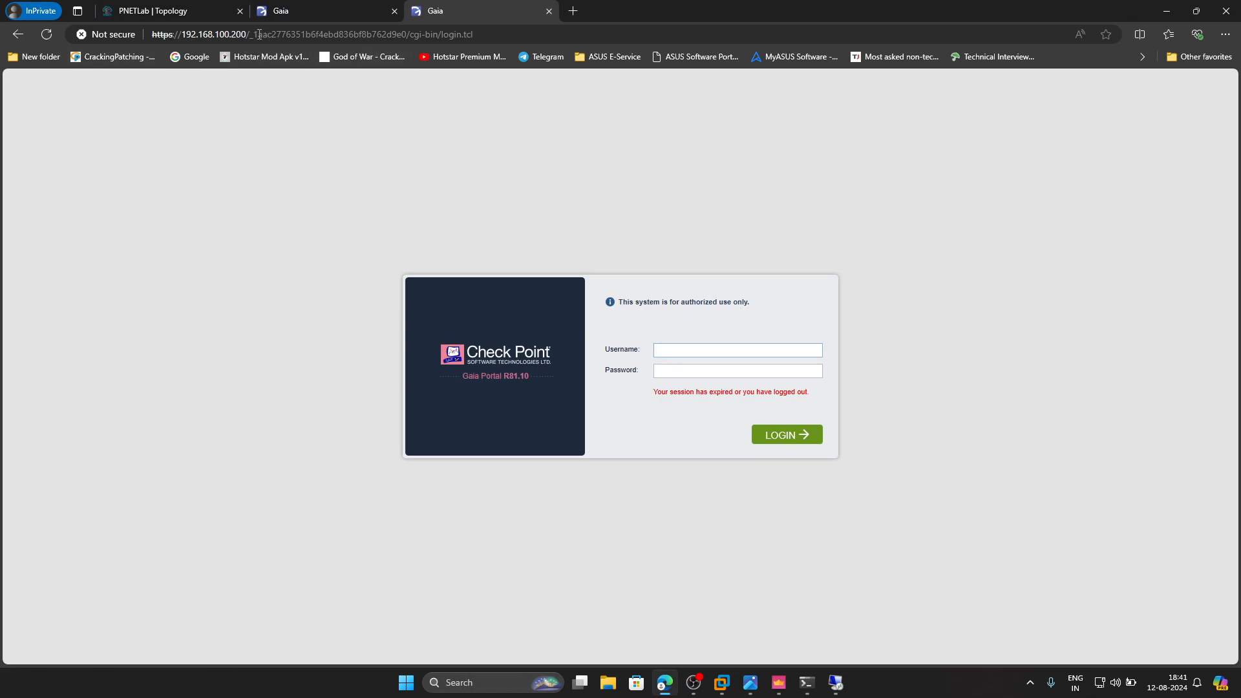
pyautogui.click(55, 36)
pyautogui.write('23')
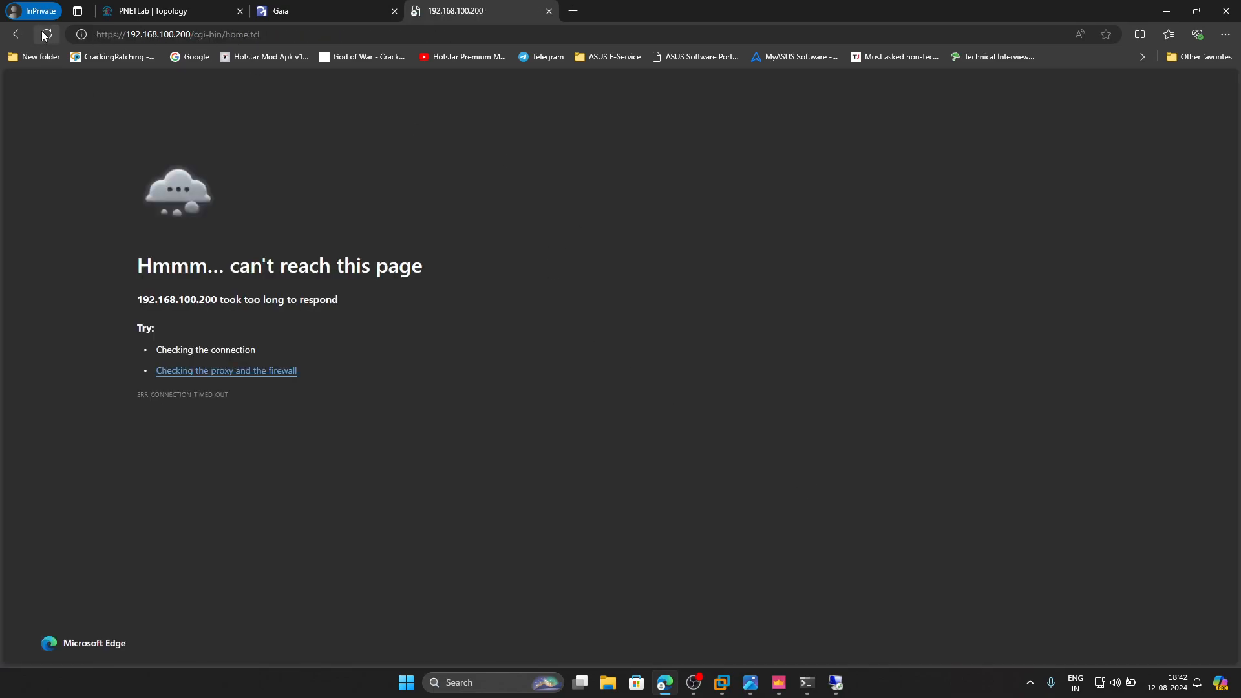
pyautogui.click(46, 34)
pyautogui.click(670, 129)
# - Check the ping replies in PC-1's enlarged remote desktop window and return to the handwritten notes
pyautogui.click(753, 682)
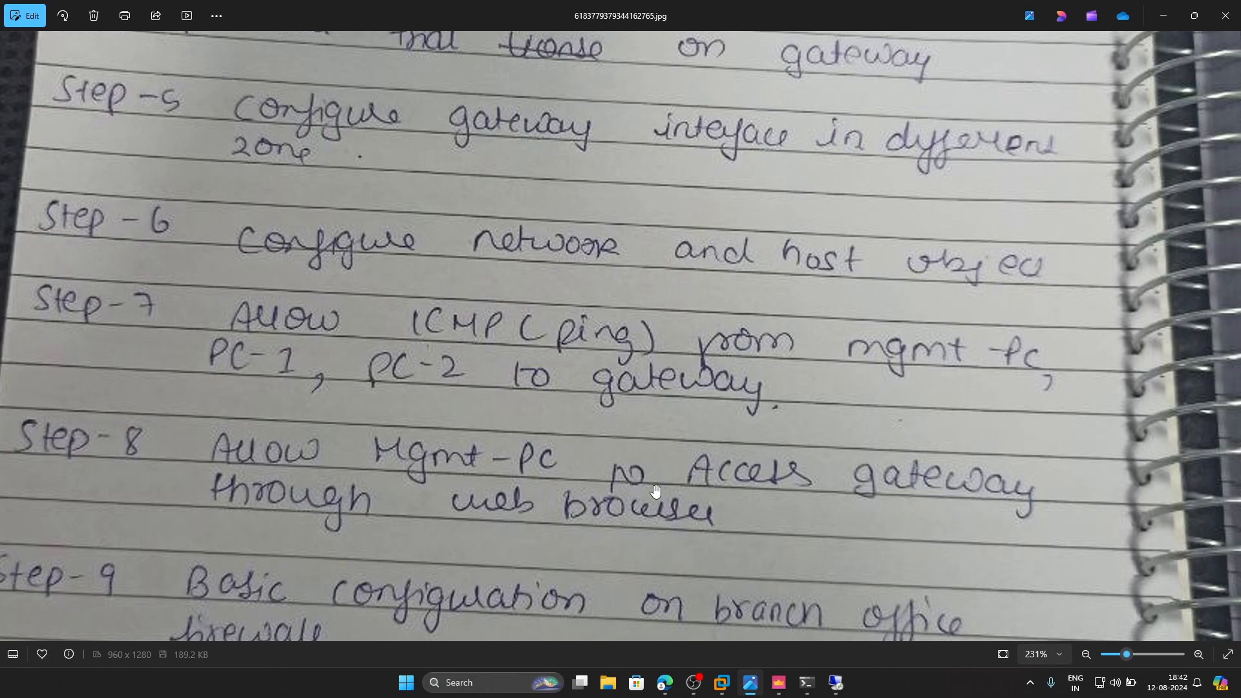
pyautogui.click(835, 682)
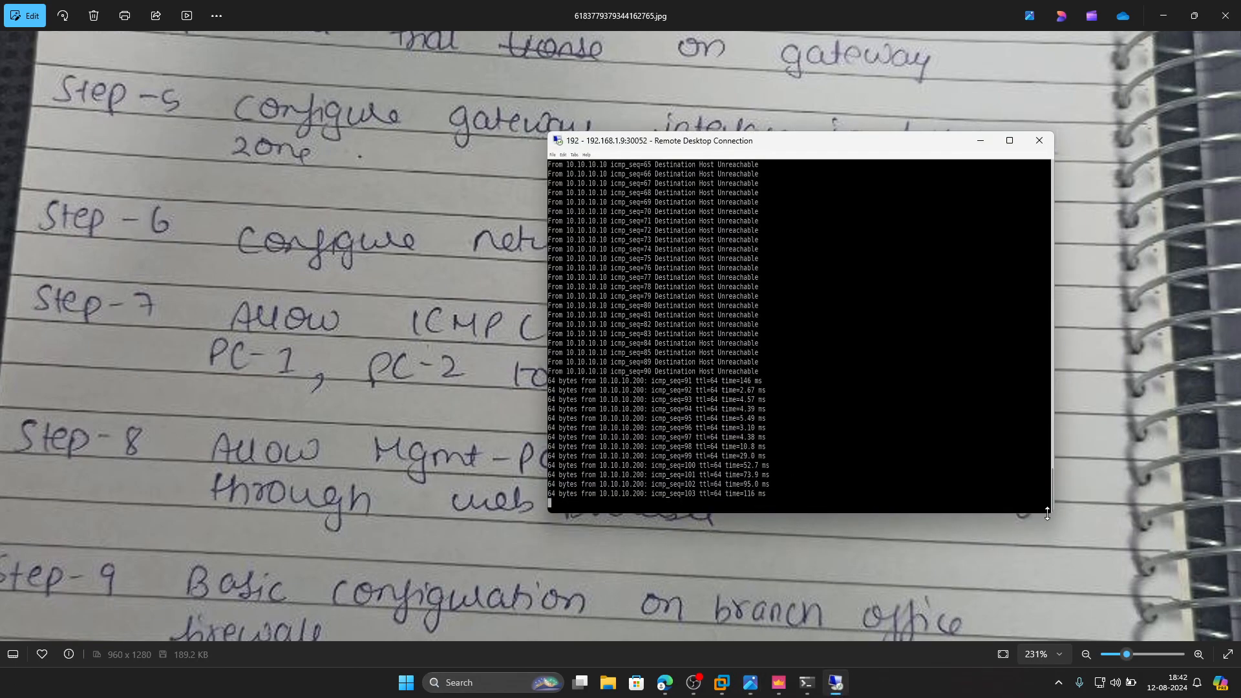
pyautogui.moveTo(1052, 515); pyautogui.dragTo(1132, 581)
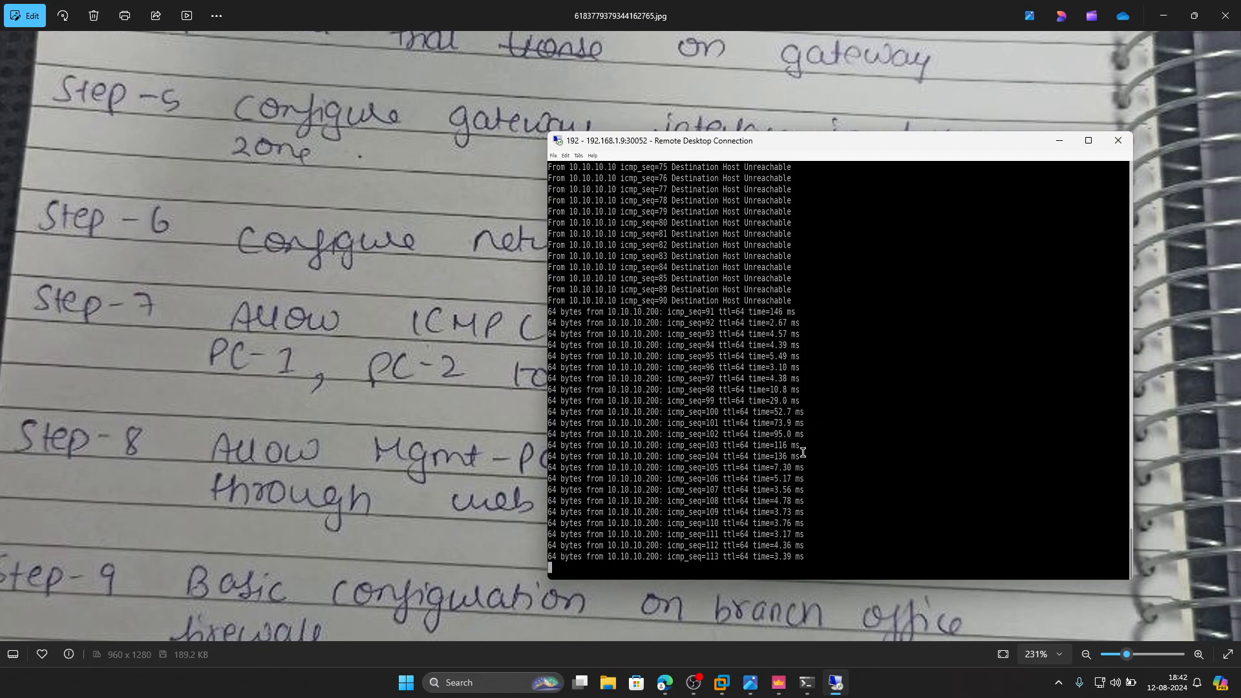
pyautogui.click(1060, 141)
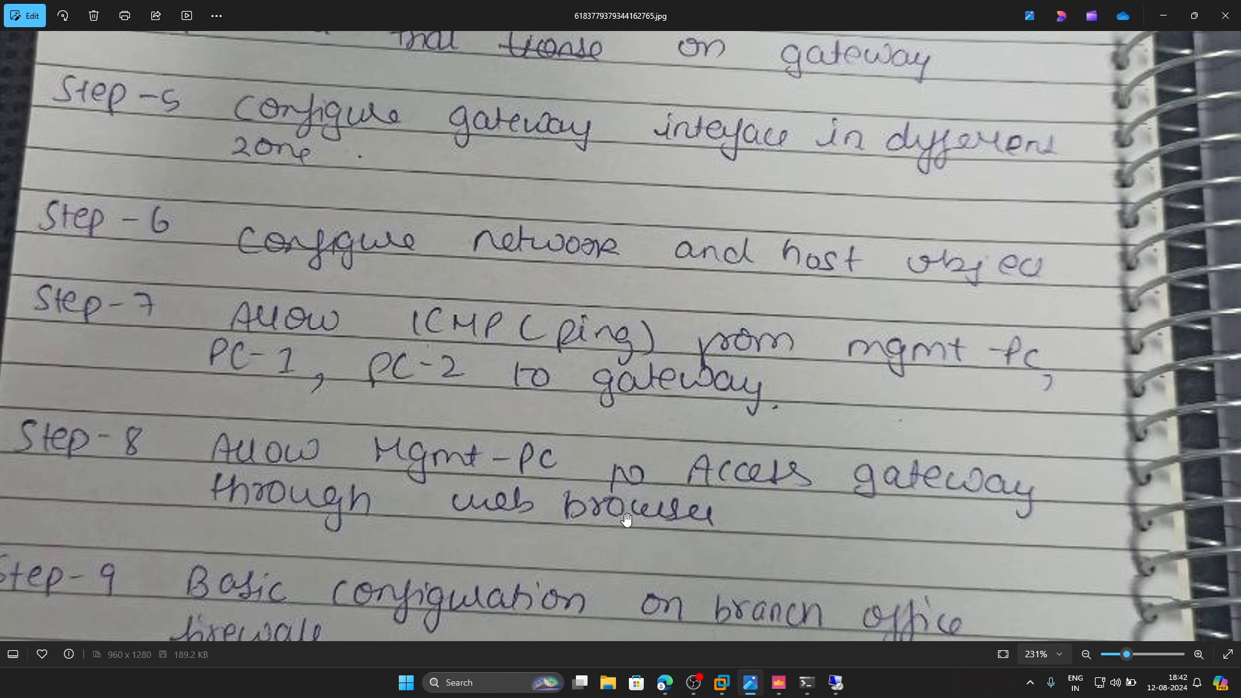
# - Switch to SmartConsole and add a rule named Mgmt-PC-to-Gateway above the Cleanup rule in the Standard access control policy
pyautogui.click(779, 683)
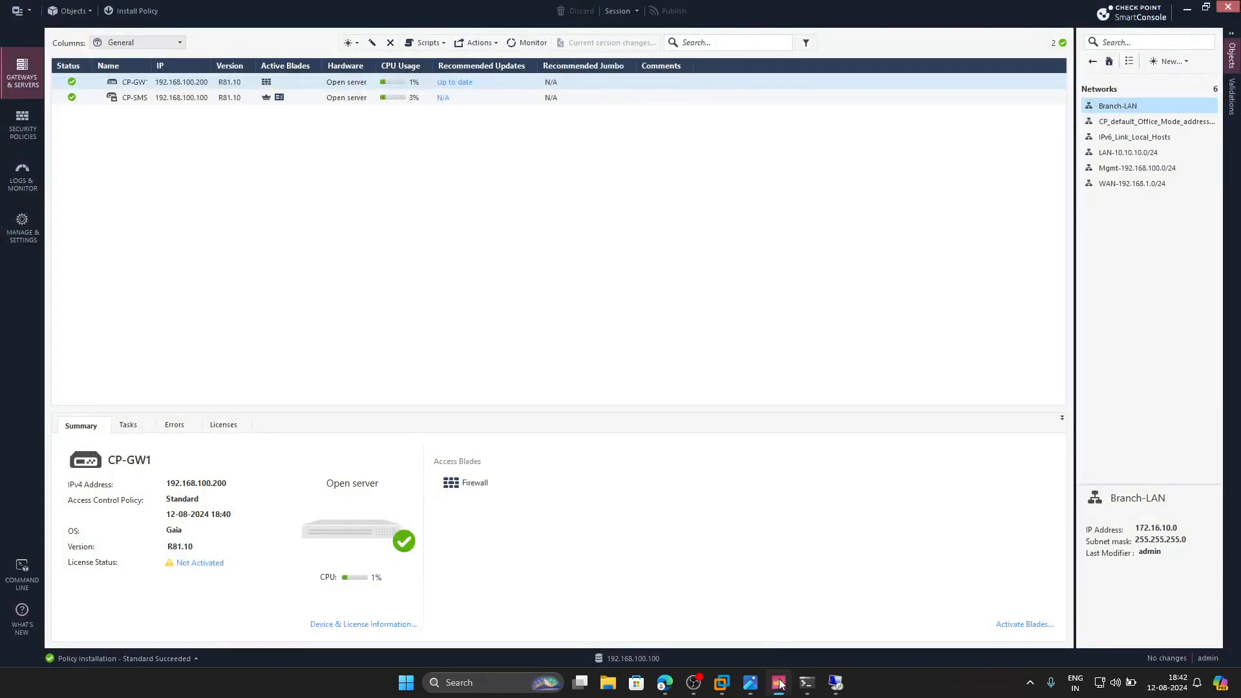
pyautogui.click(29, 125)
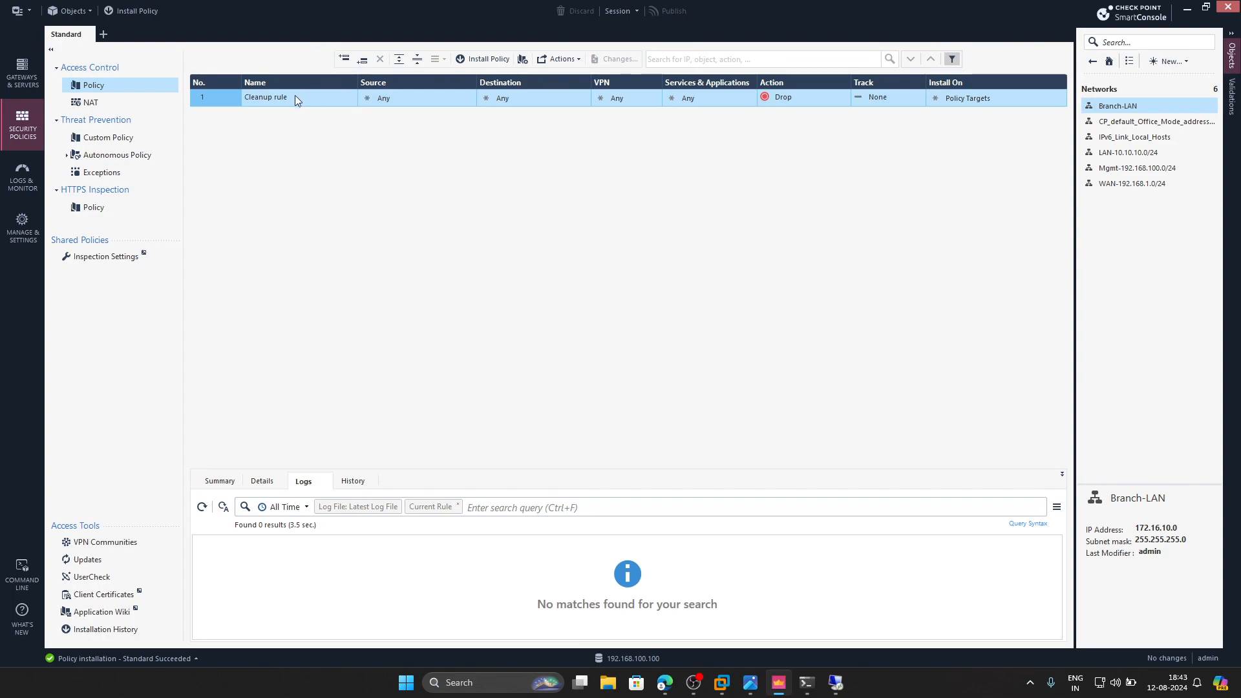
pyautogui.rightClick(227, 95)
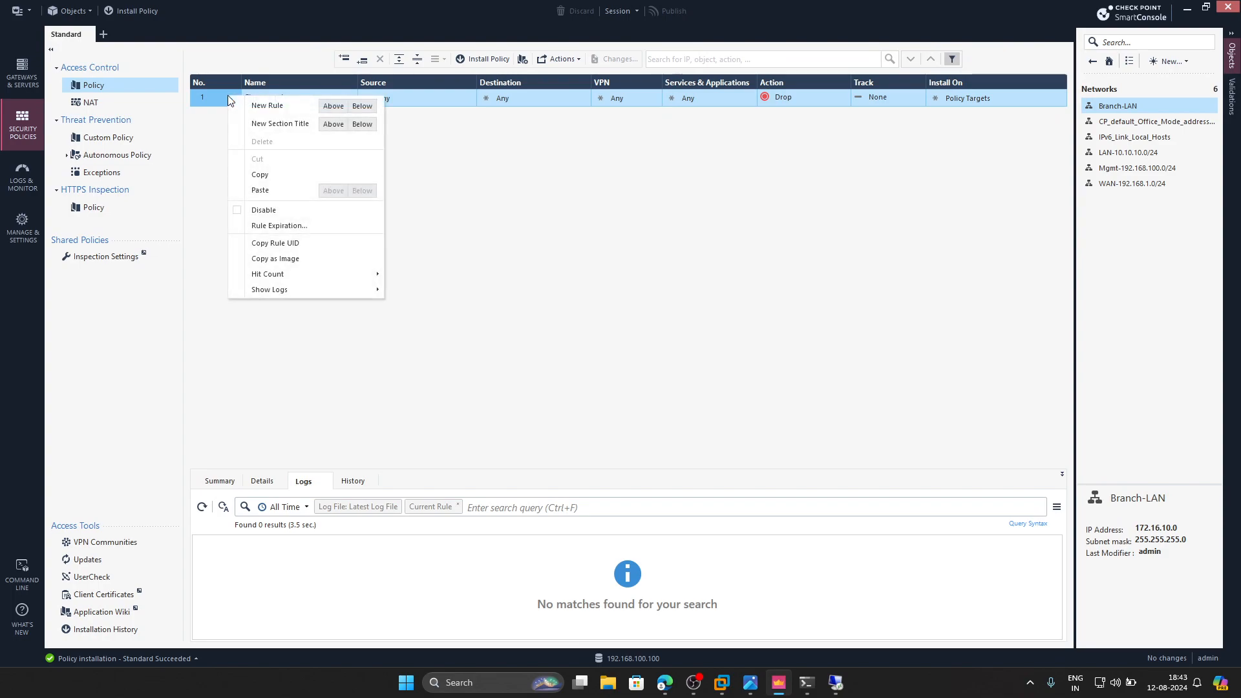
pyautogui.click(332, 106)
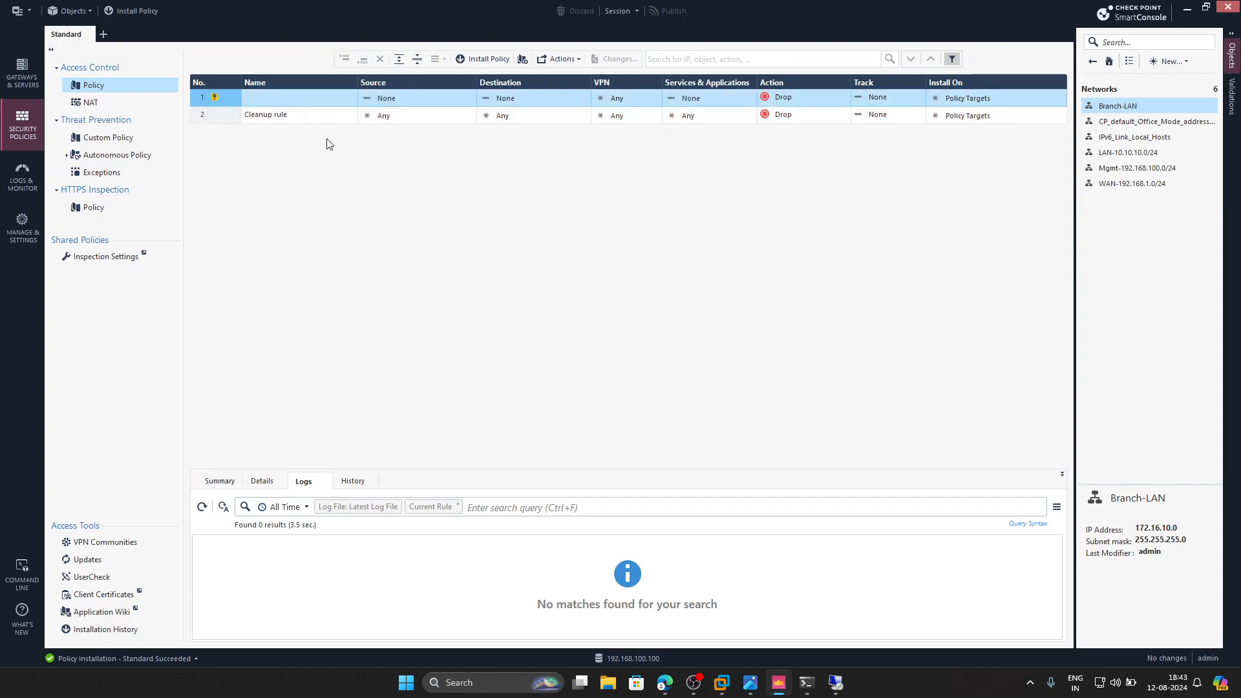
pyautogui.click(298, 98)
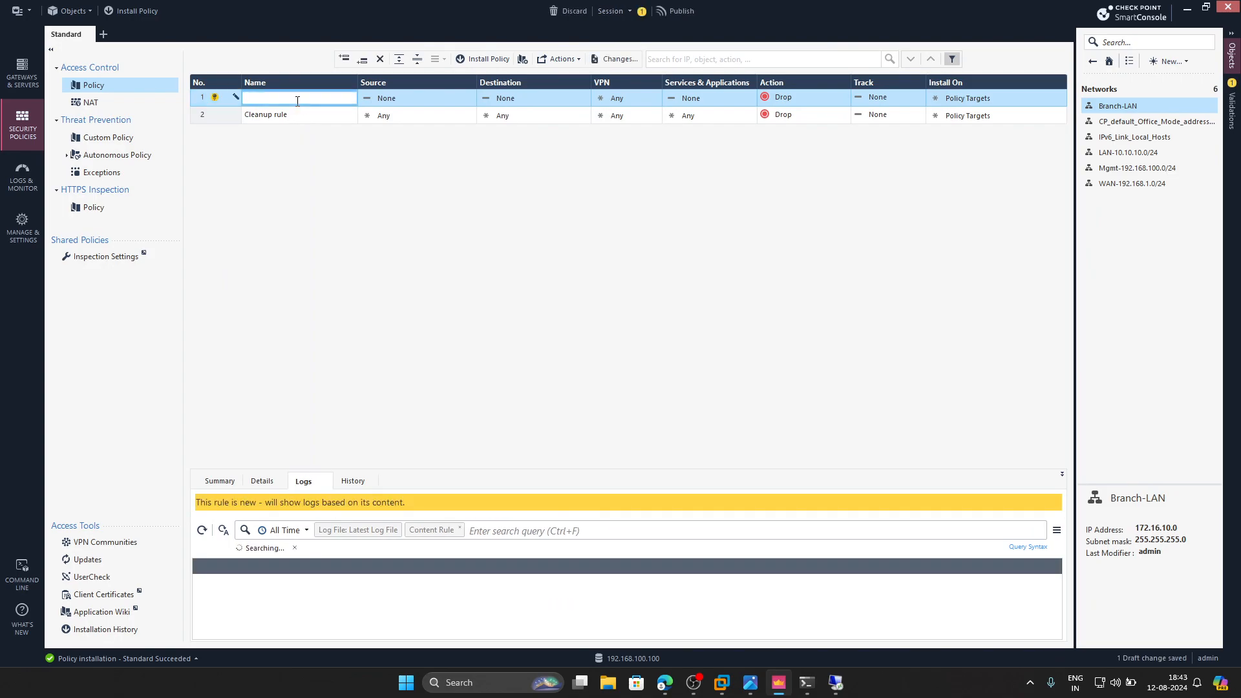
pyautogui.write('Mgmt-PC-to-Gateway')
# - Set the Mgmt-PC-to-Gateway rule's source to Mgmt-PC and its destination to CP-GW1
pyautogui.click(470, 96)
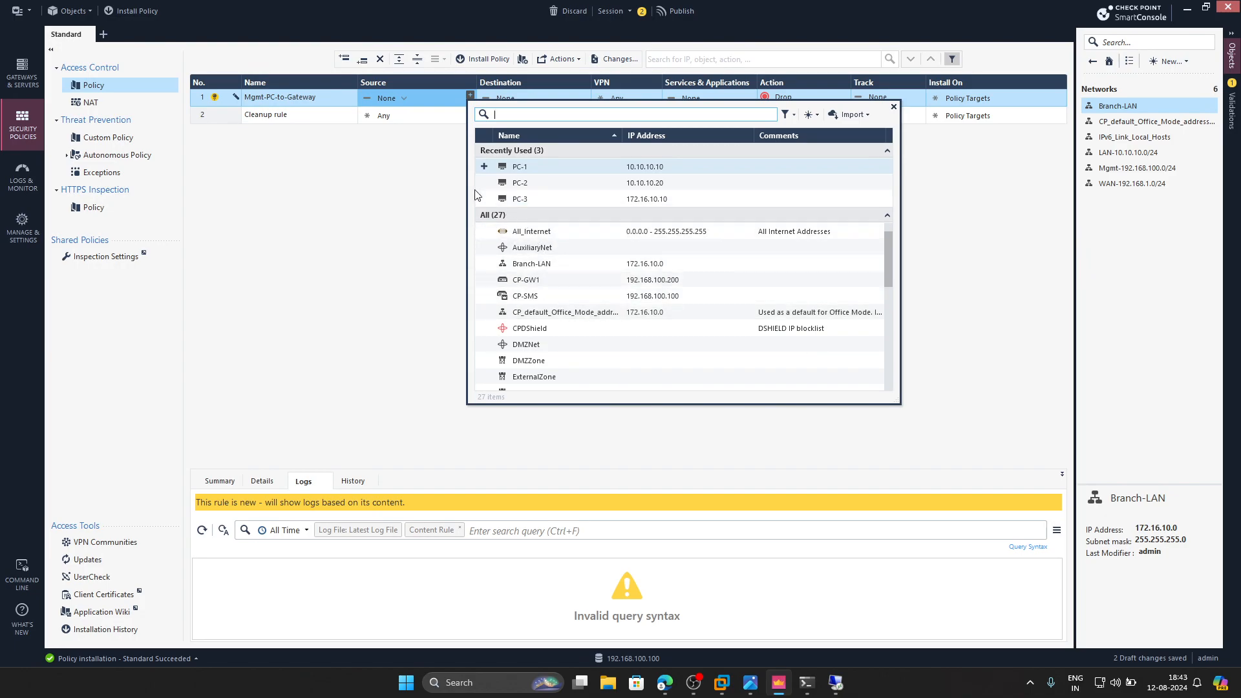
pyautogui.scroll(-5, 524, 306)
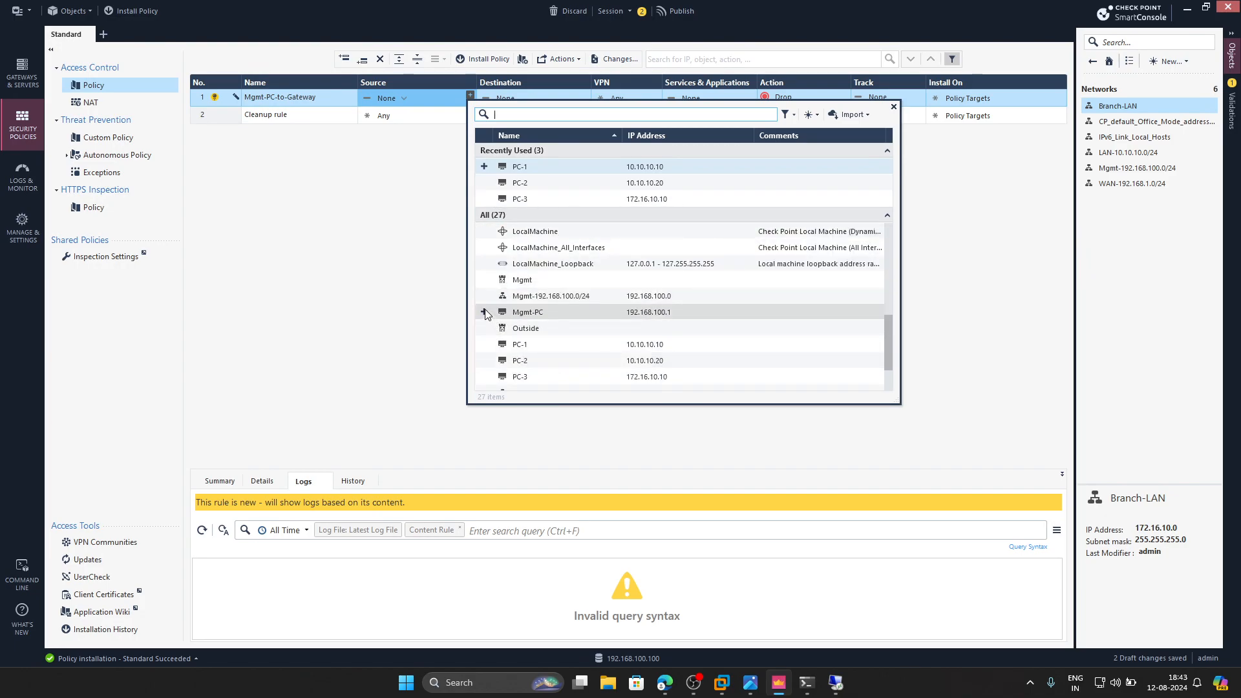
pyautogui.click(484, 312)
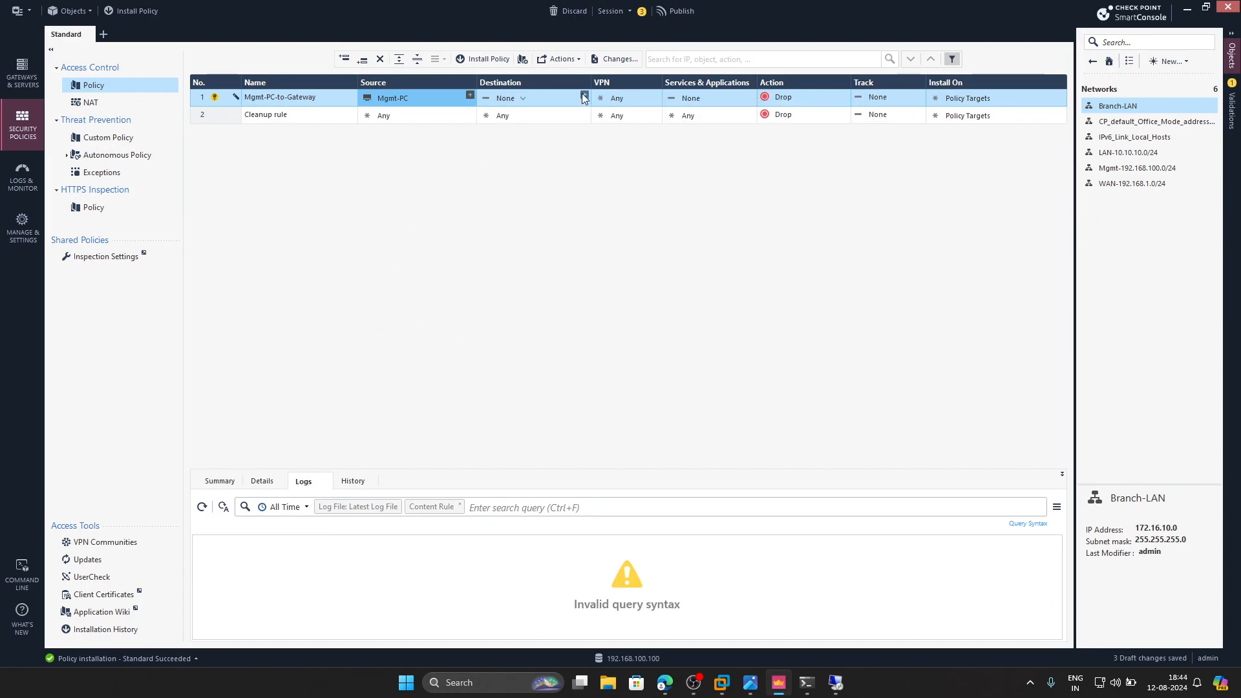
pyautogui.click(583, 95)
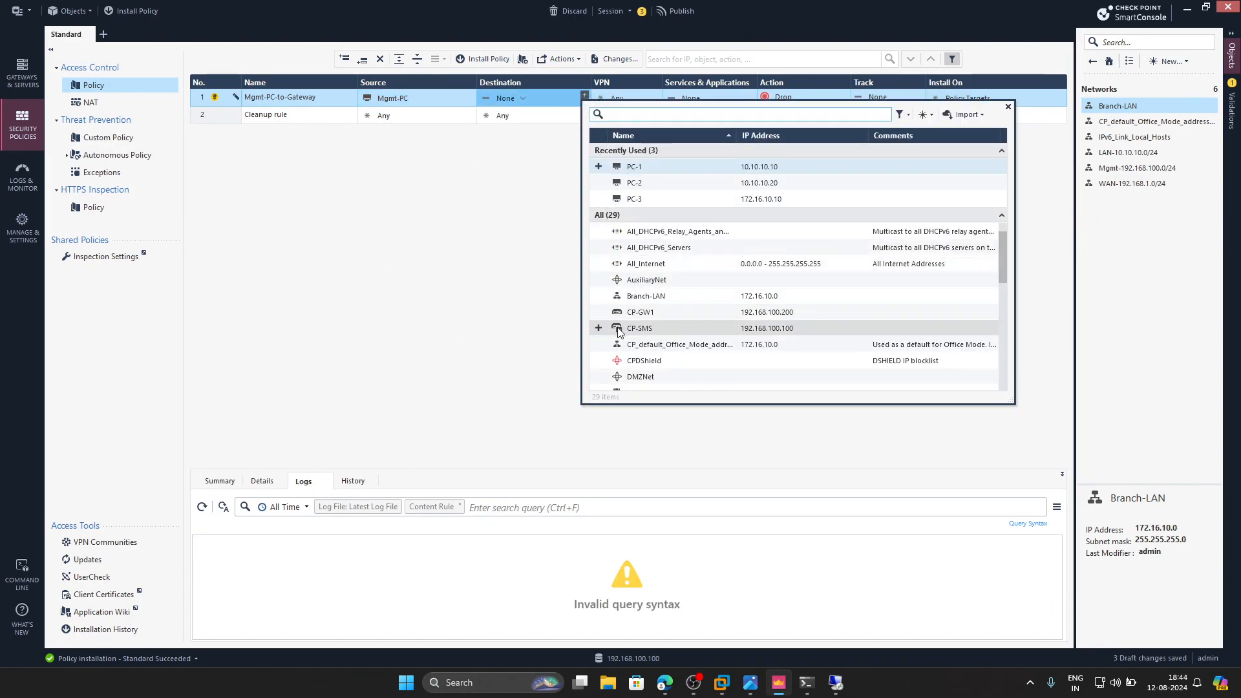
pyautogui.click(598, 311)
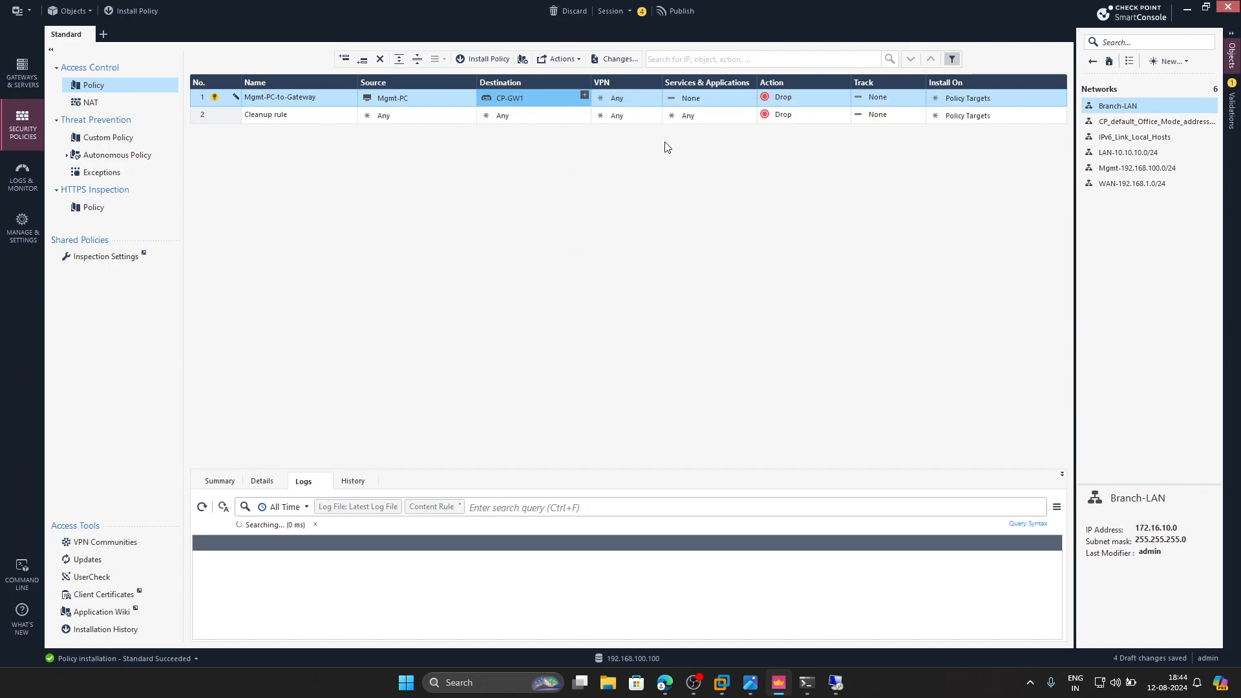
# - Add the https, ssh and ssh_version_2 services to the Mgmt-PC-to-Gateway rule
pyautogui.click(751, 95)
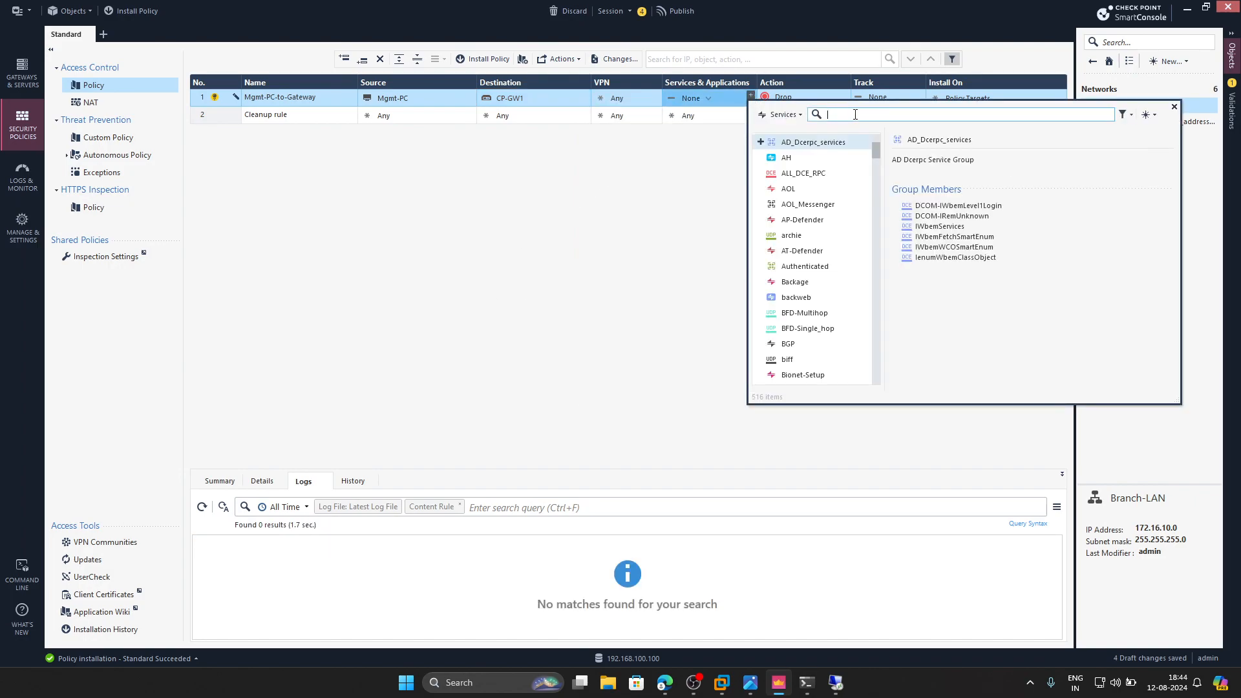
pyautogui.write('https')
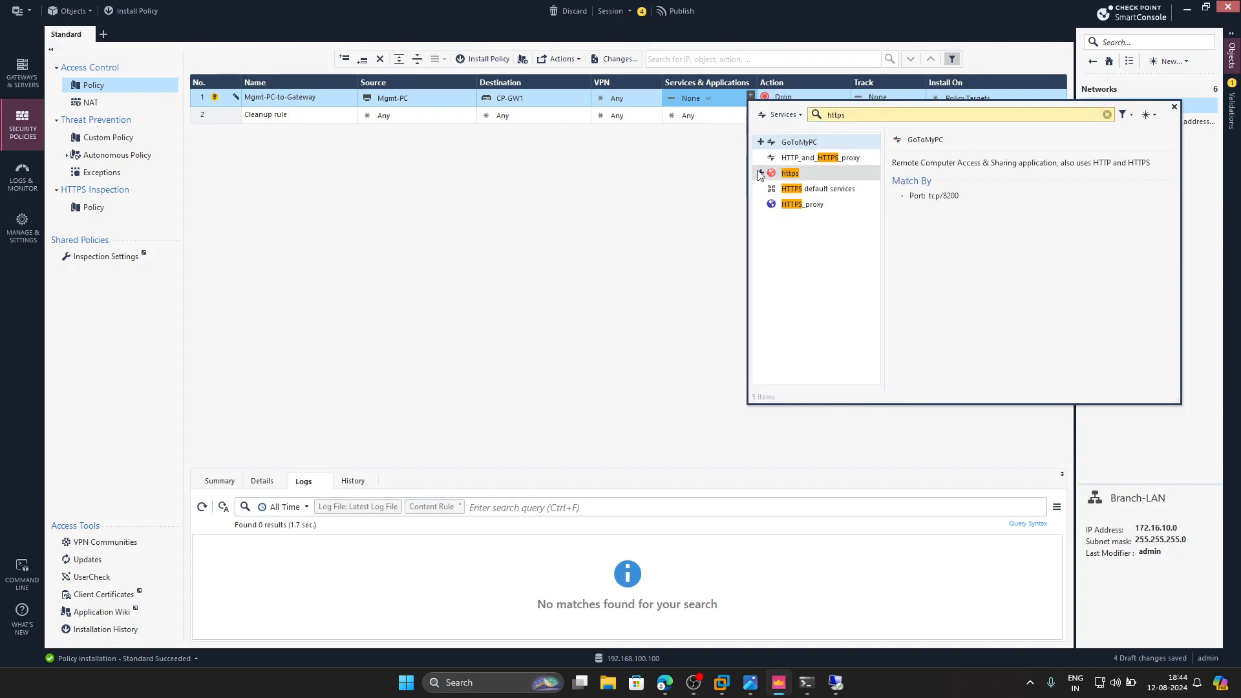
pyautogui.click(789, 173)
pyautogui.press('BackSpace')
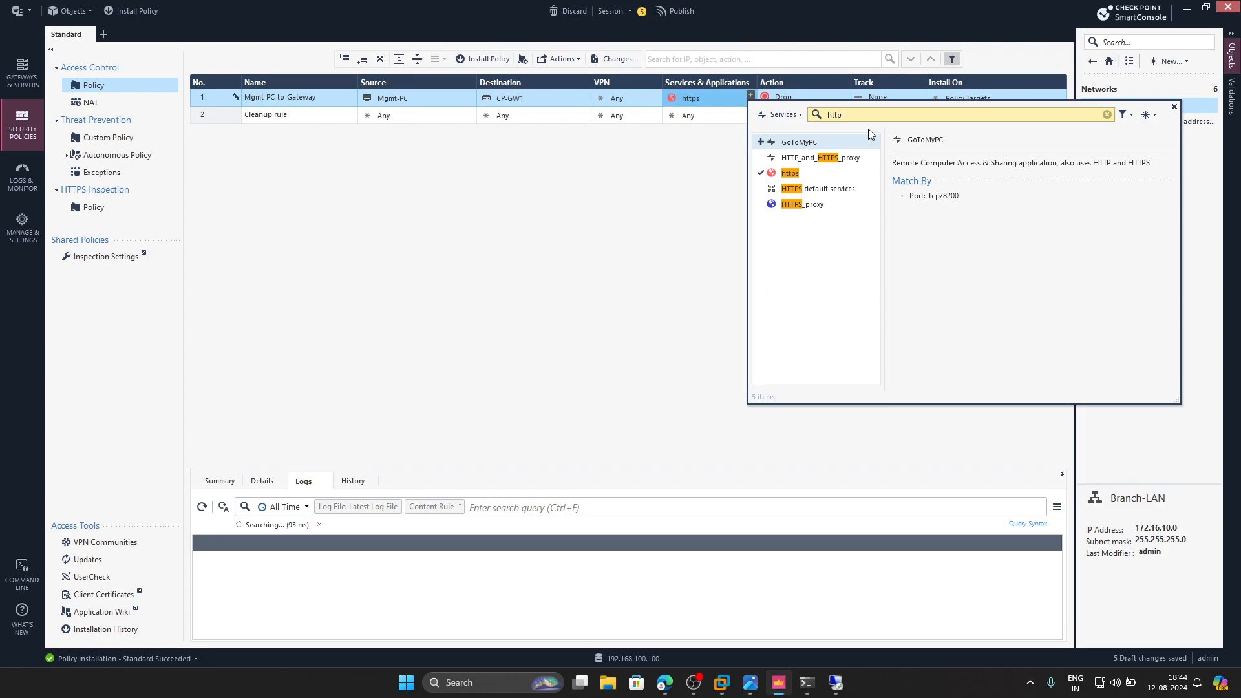
pyautogui.press('BackSpace')
pyautogui.press('BackSpace')
pyautogui.write('ss')
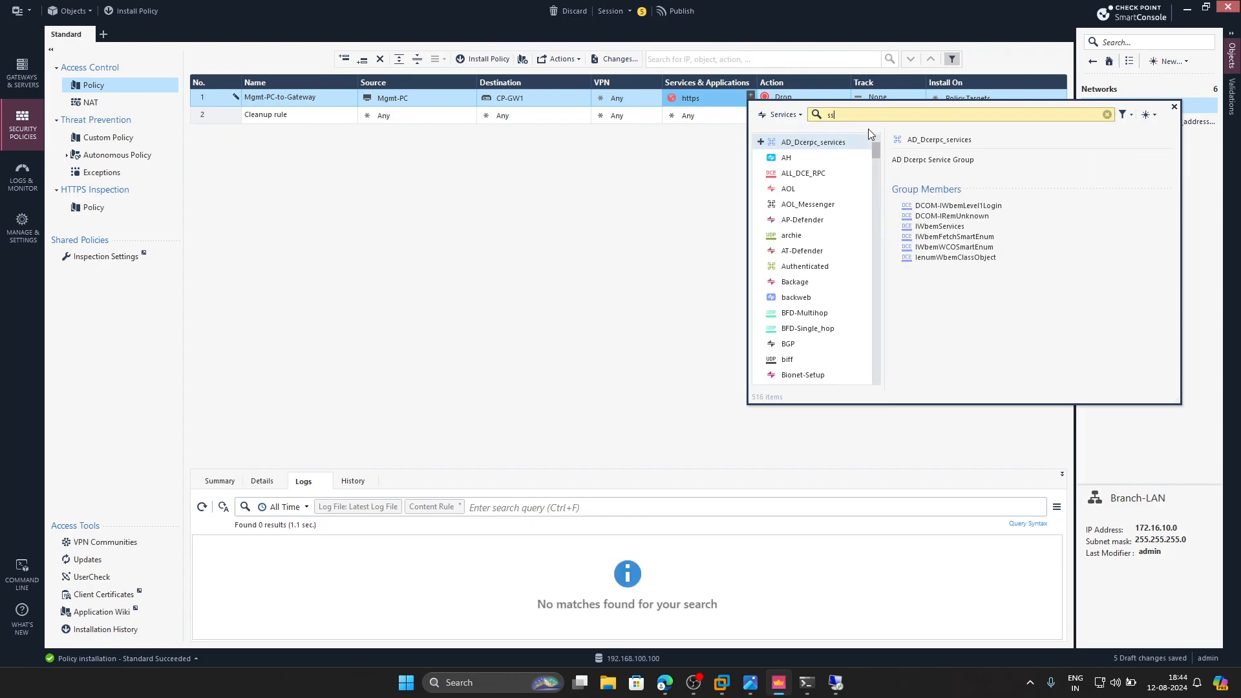
pyautogui.write('h')
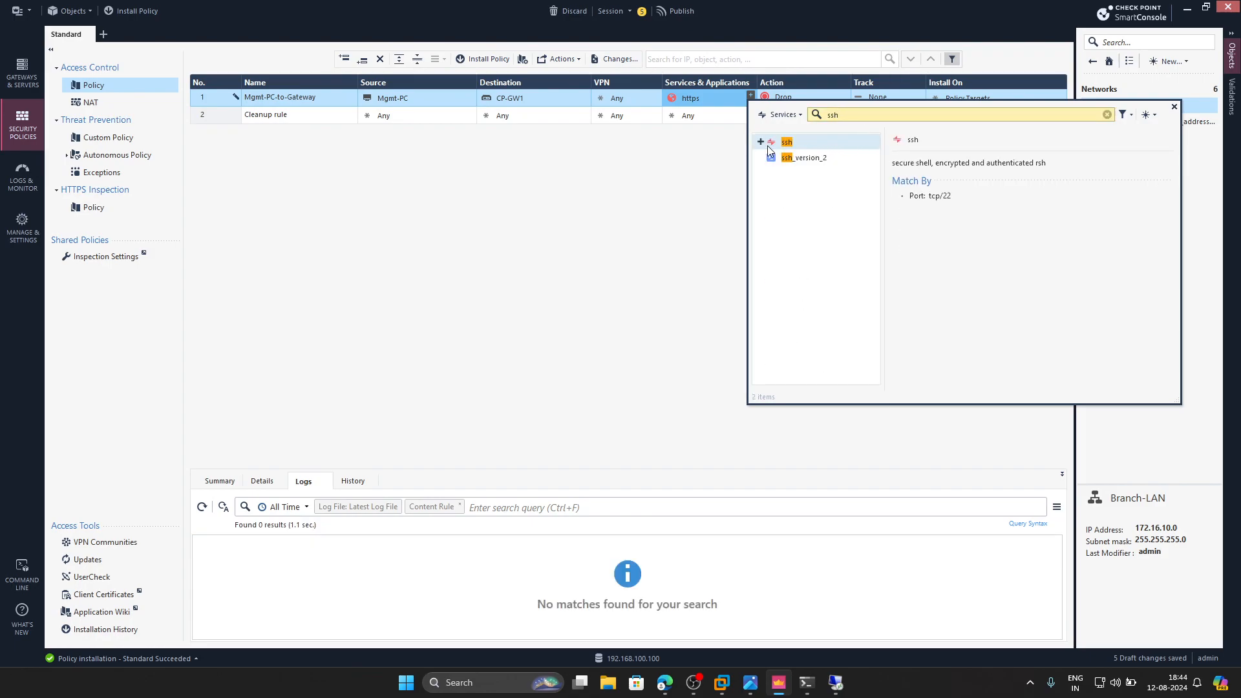
pyautogui.click(761, 143)
pyautogui.click(762, 158)
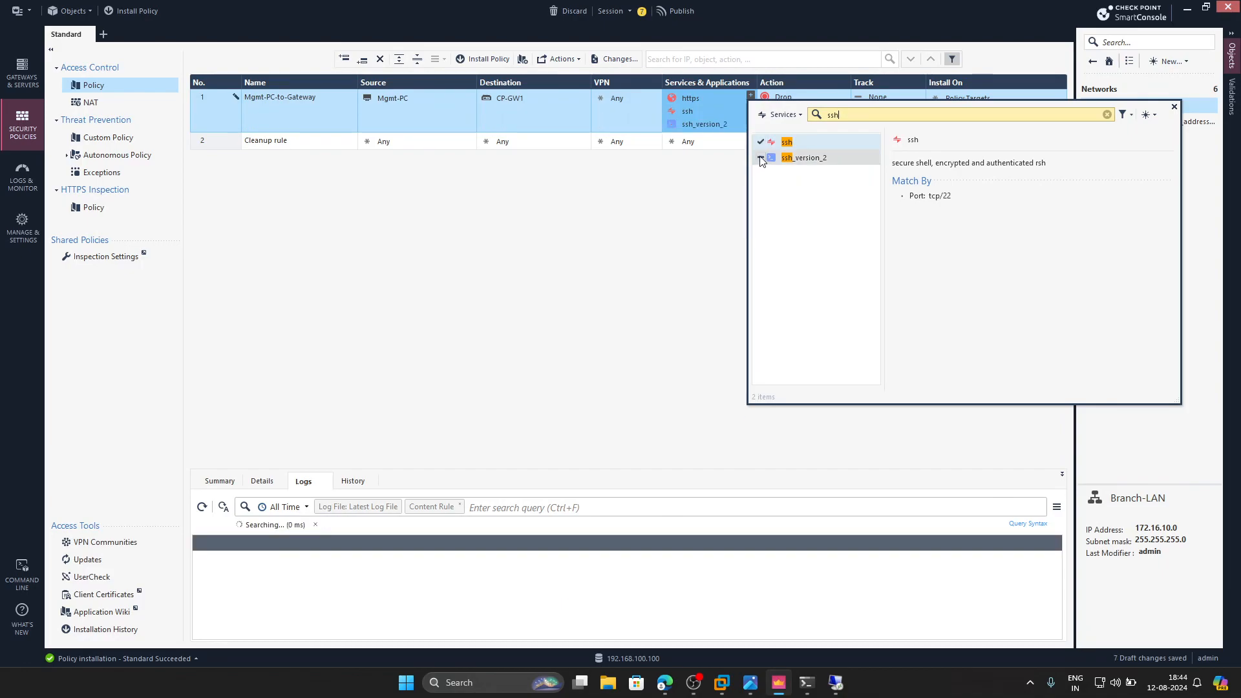
pyautogui.click(602, 247)
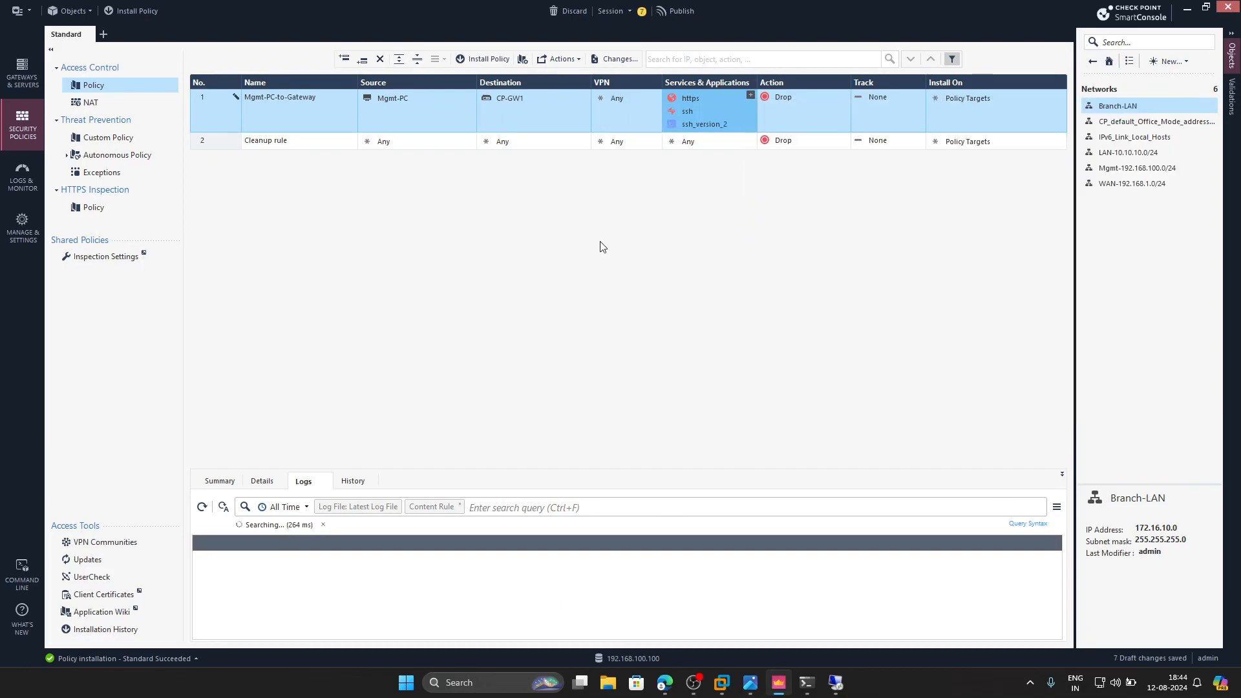
# - Set the Mgmt-PC-to-Gateway rule's action to Accept, its tracking to Log and its installation target to CP-GW1
pyautogui.click(847, 95)
pyautogui.click(848, 93)
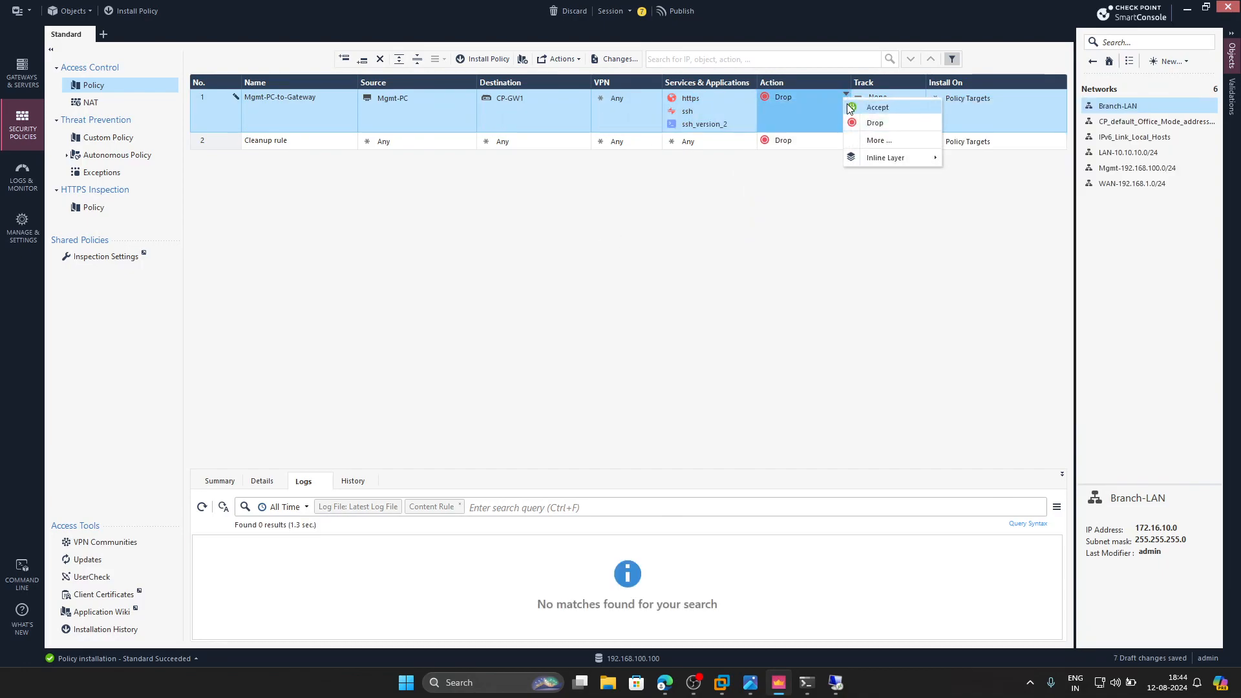
pyautogui.click(899, 109)
pyautogui.click(920, 94)
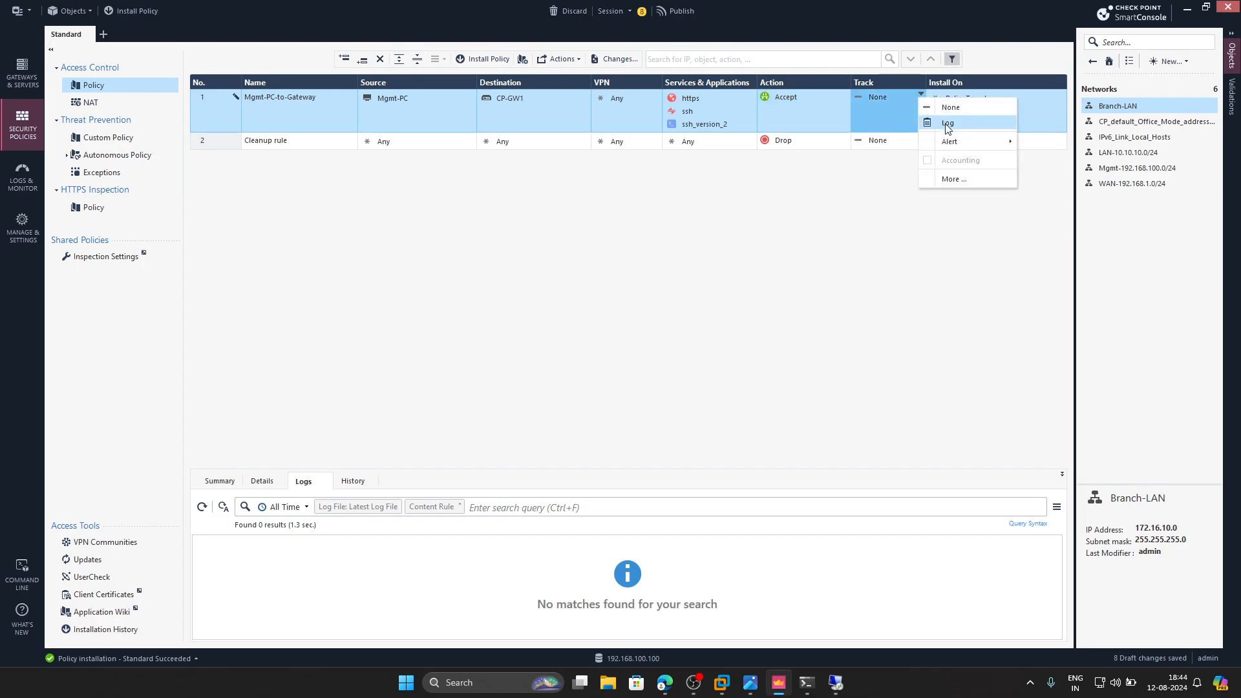
pyautogui.click(975, 120)
pyautogui.click(1059, 95)
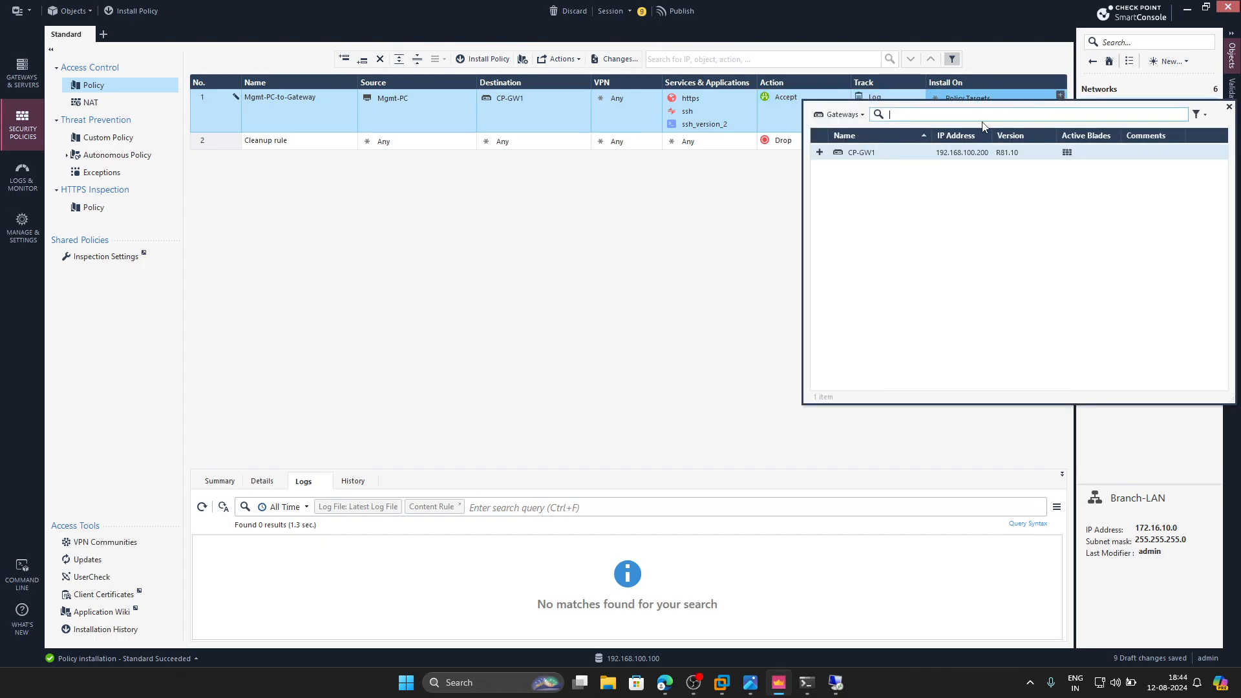
pyautogui.click(819, 153)
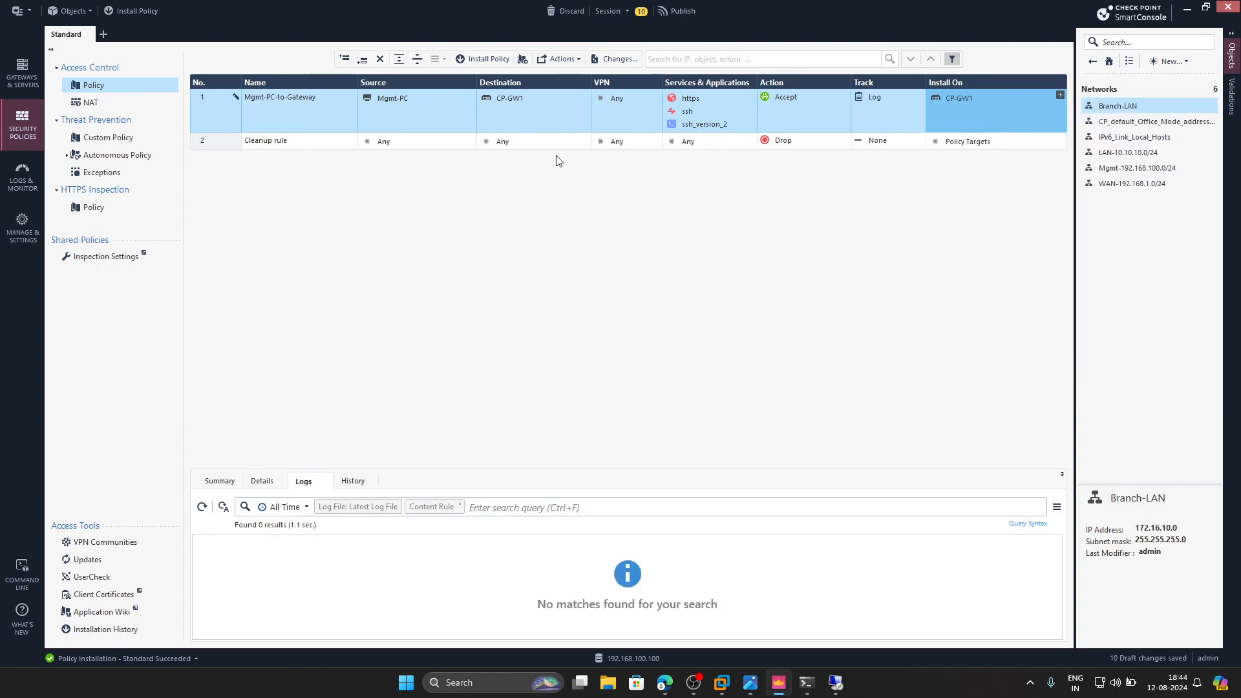
# - Publish the pending changes and install the Standard policy, including Access Control and Threat Prevention, on CP-GW1
pyautogui.click(145, 12)
pyautogui.click(668, 421)
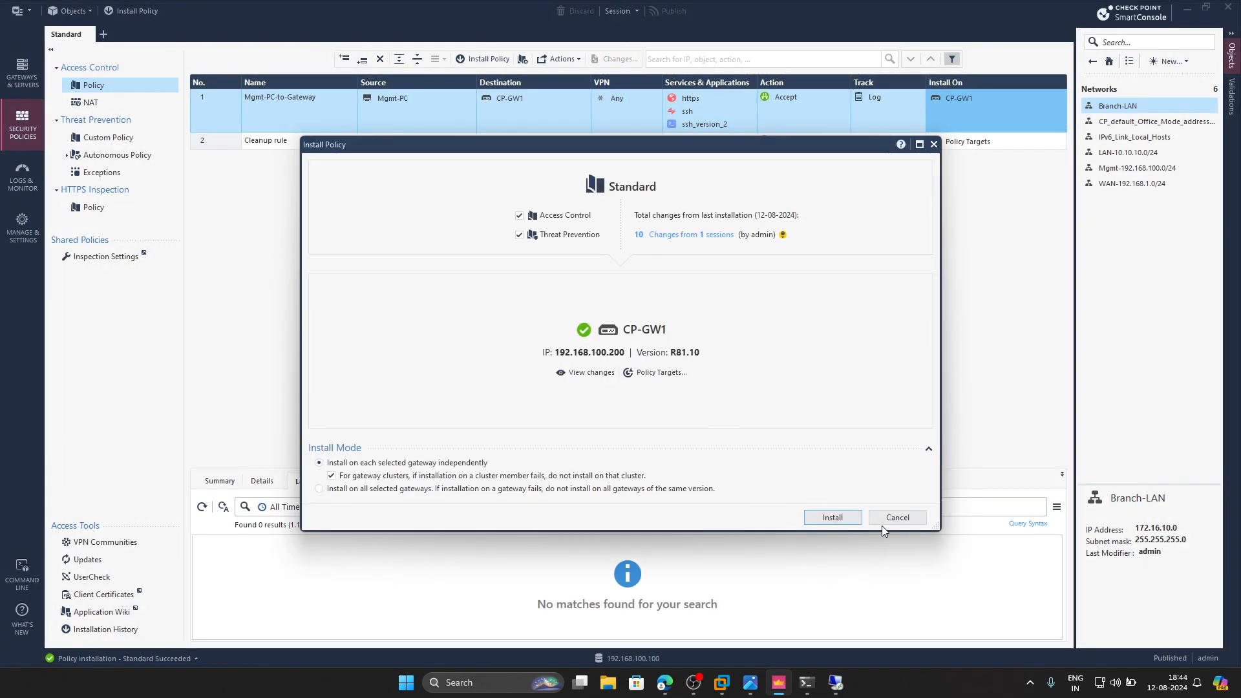
pyautogui.click(840, 520)
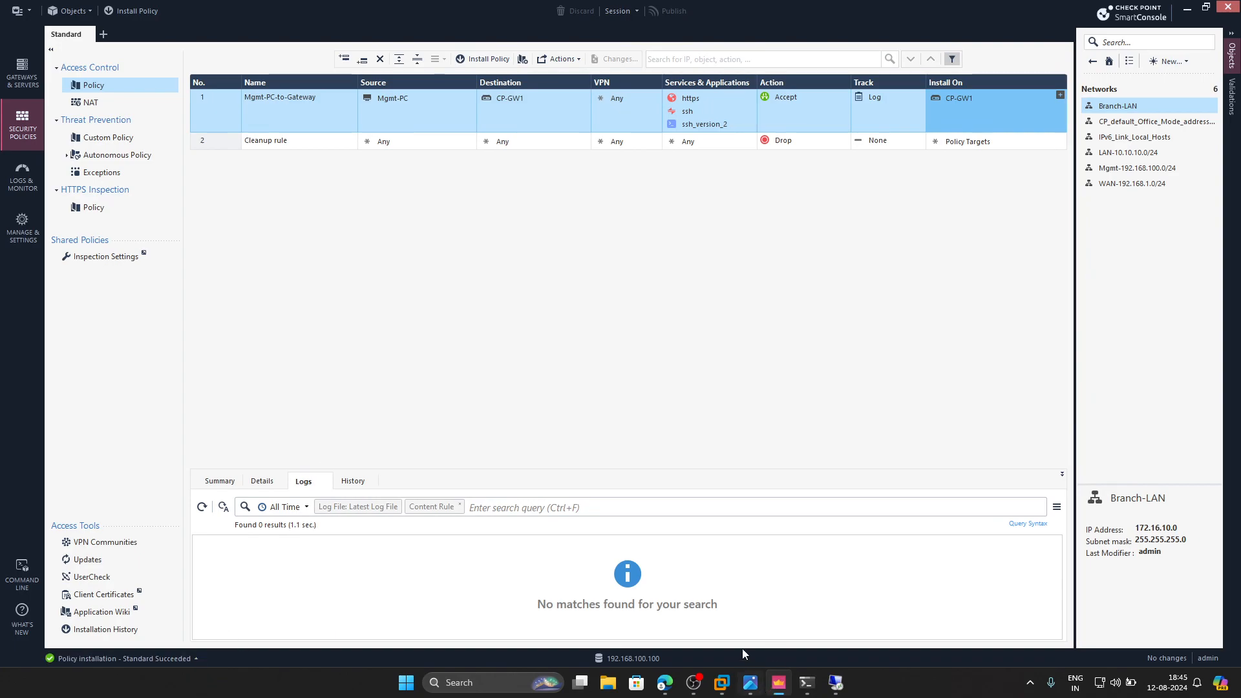
# - Switch to Microsoft Edge and reload the gateway's Gaia portal page at 192.168.100.200, agreeing to resubmit the form
pyautogui.click(664, 683)
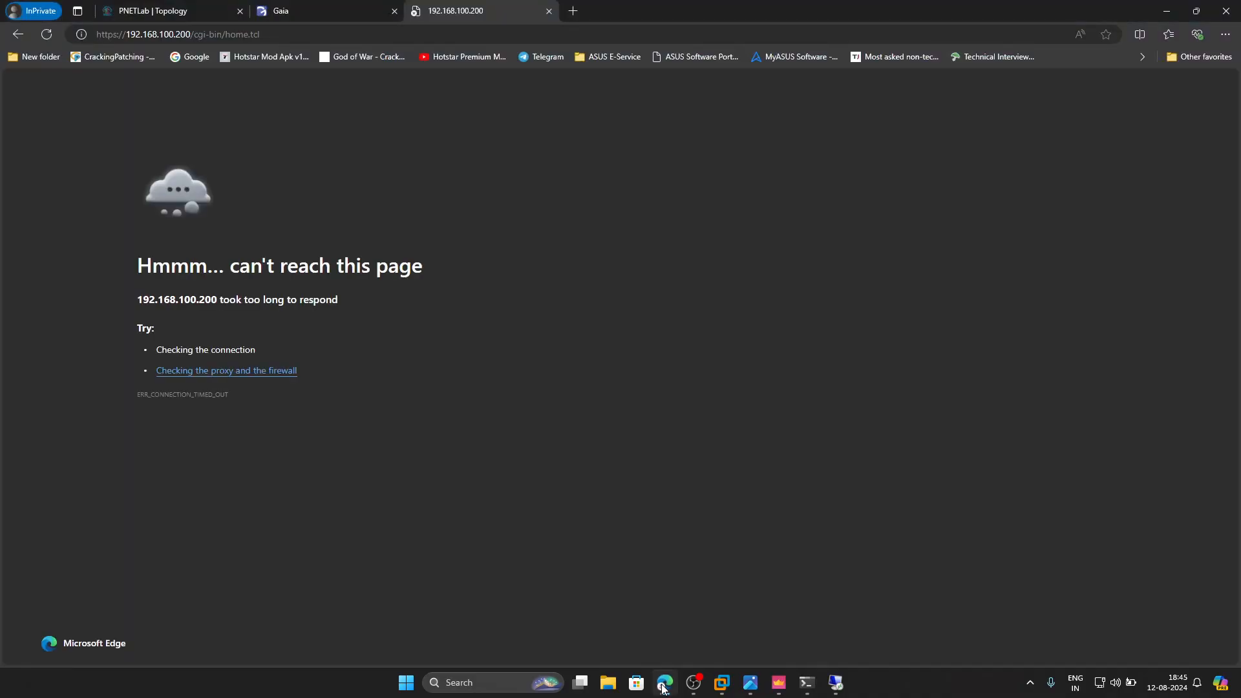
pyautogui.click(46, 34)
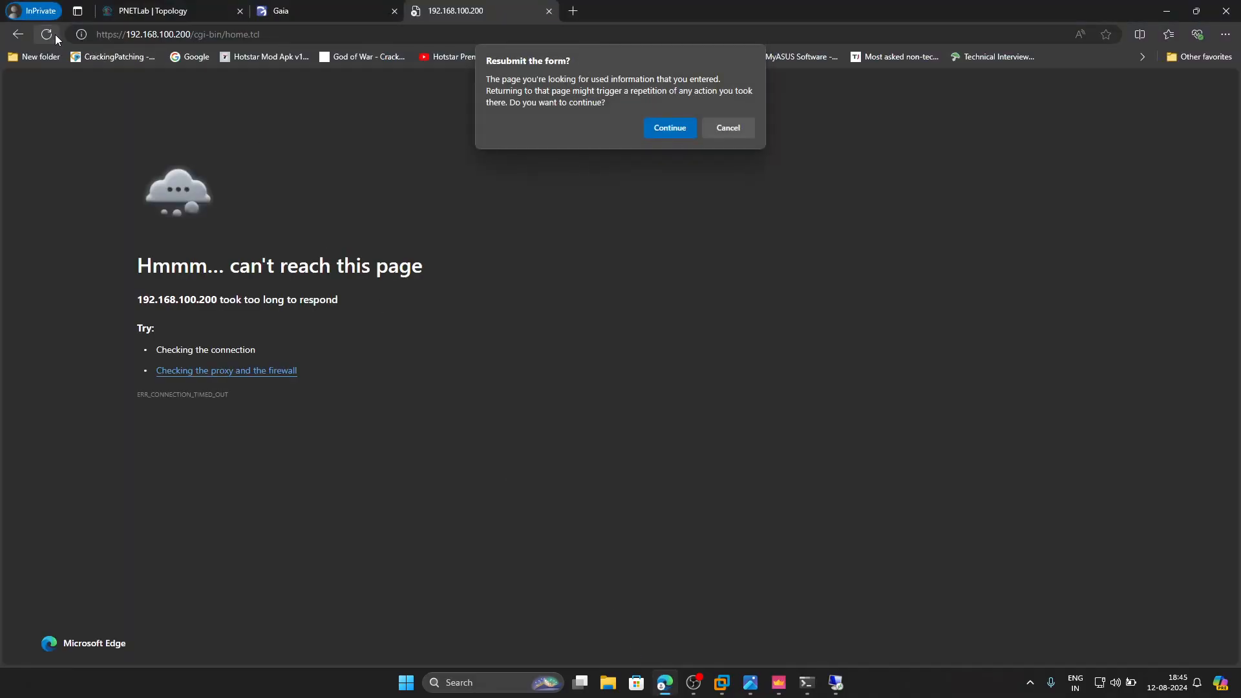
pyautogui.click(669, 129)
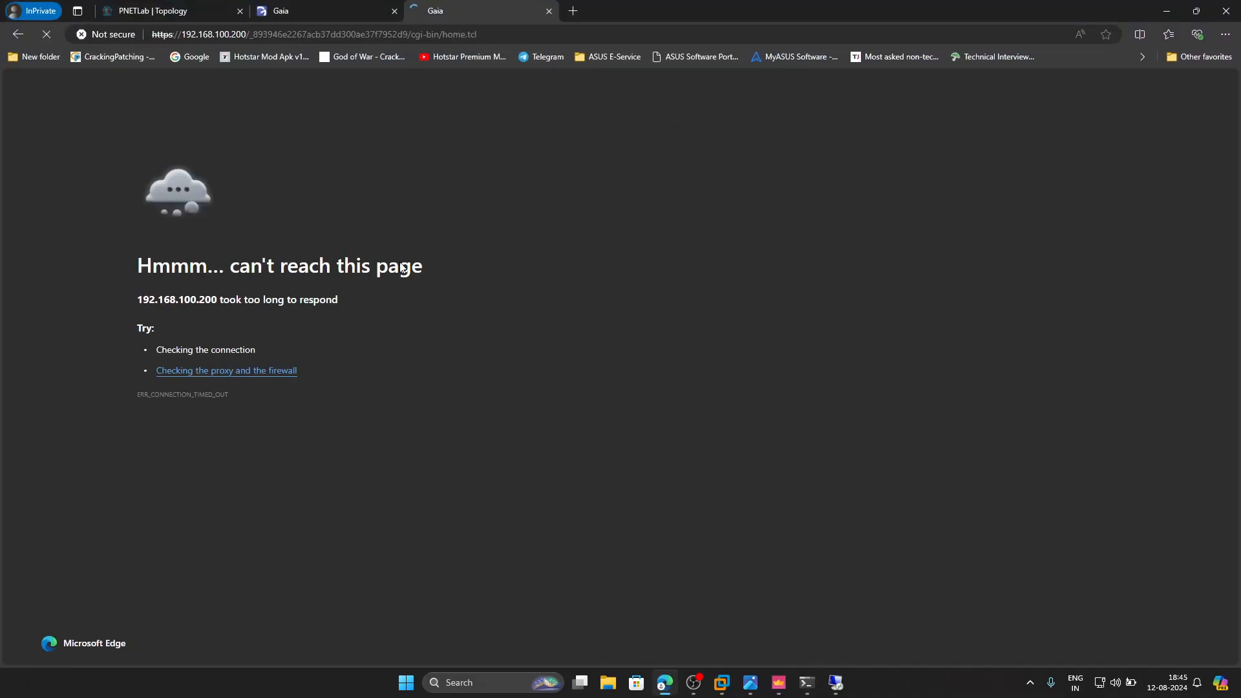